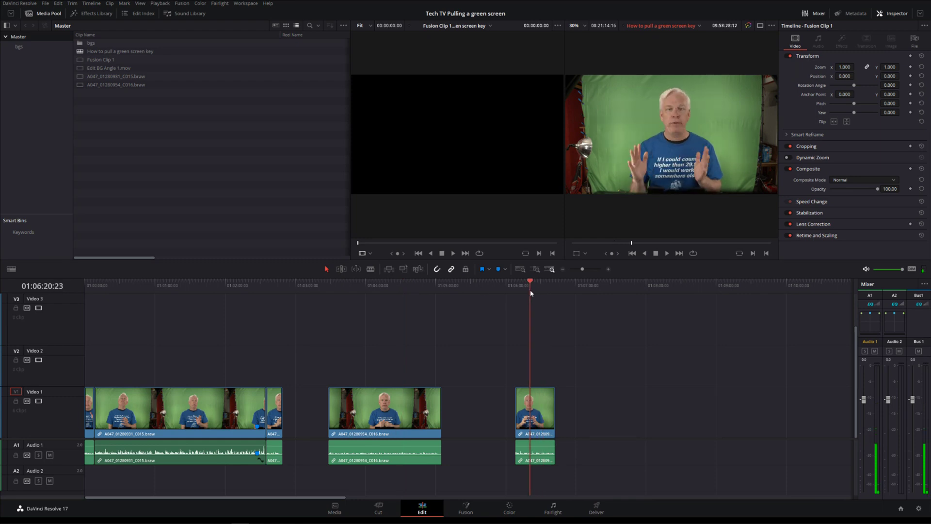
- Review the green-screen clips on Video 1, checking the opening clip against the second group and the last clip
{"action": "left_click_drag", "start_coordinate": [265, 286], "coordinate": [85, 287]}
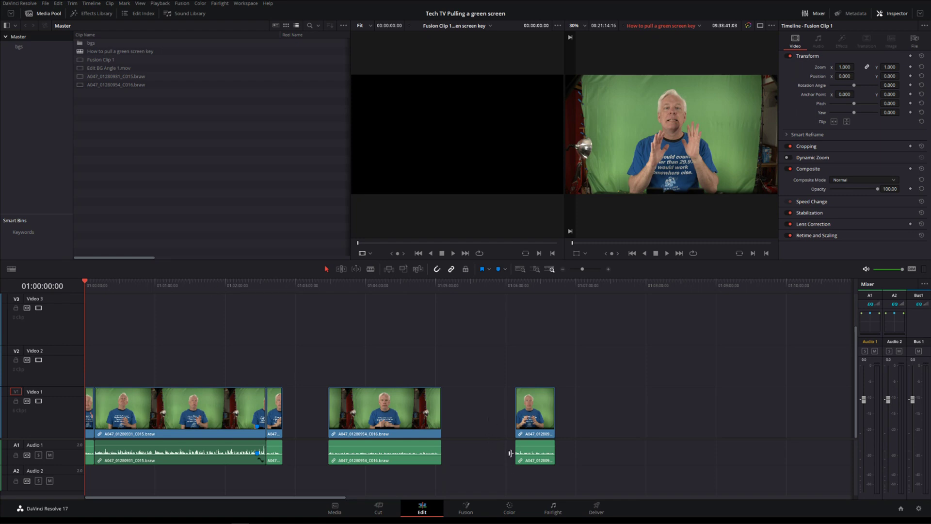
{"action": "left_click", "coordinate": [608, 269]}
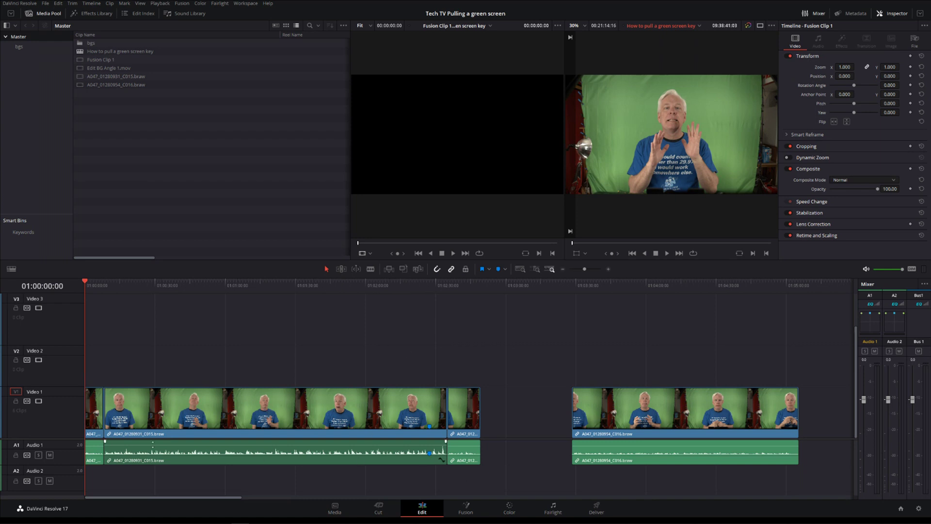
{"action": "left_click", "coordinate": [608, 269]}
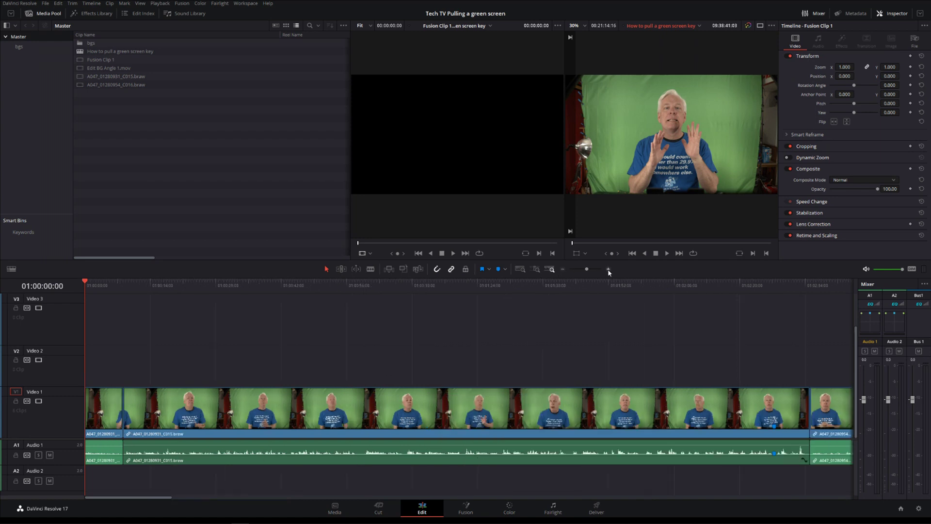
{"action": "left_click", "coordinate": [105, 282]}
{"action": "left_click", "coordinate": [108, 419]}
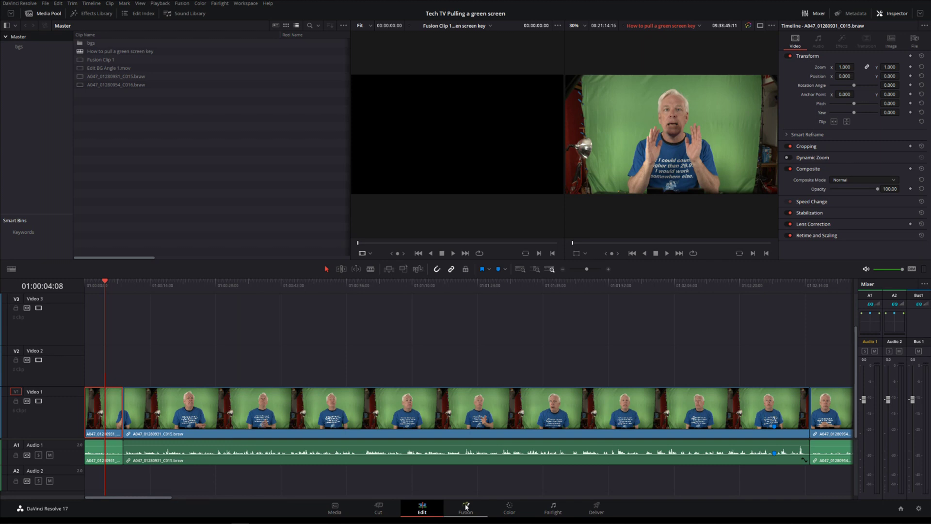
{"action": "left_click", "coordinate": [563, 269]}
{"action": "left_click_drag", "start_coordinate": [86, 285], "coordinate": [101, 361]}
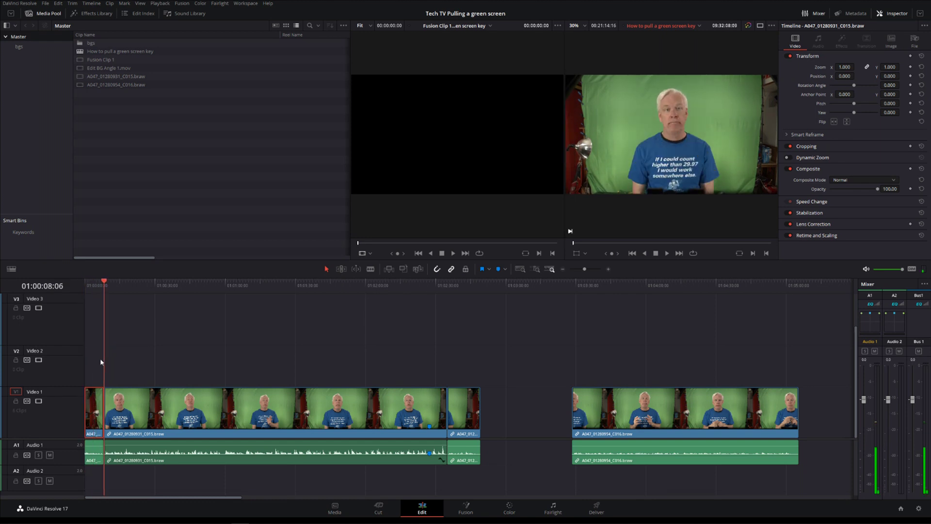
{"action": "left_click_drag", "start_coordinate": [108, 286], "coordinate": [464, 320]}
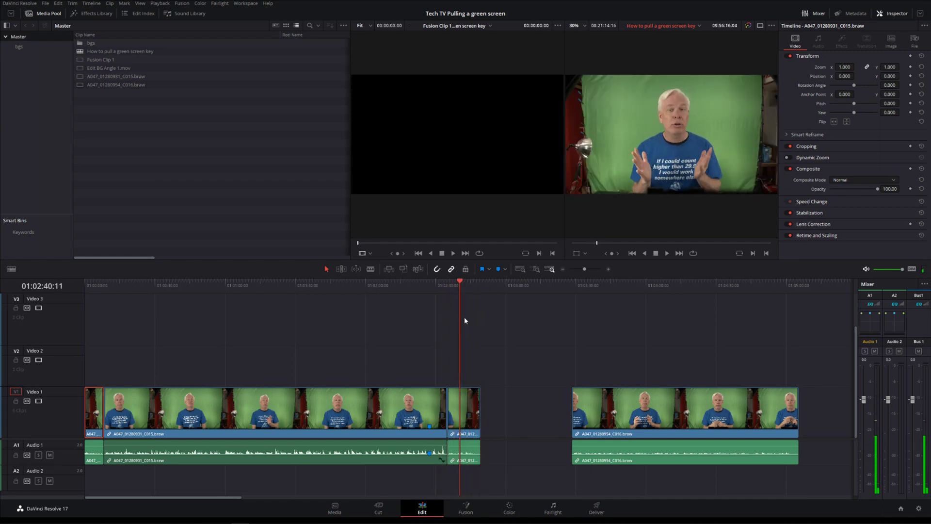
{"action": "left_click", "coordinate": [696, 284]}
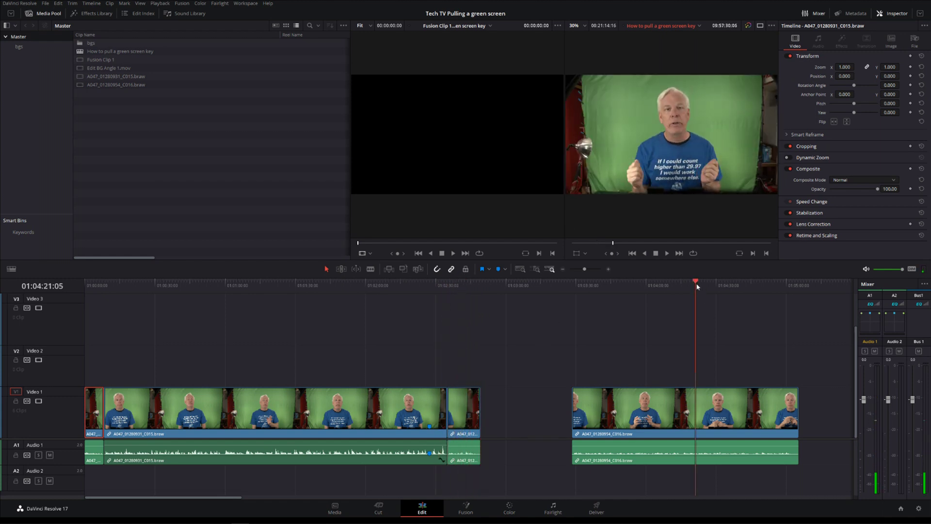
{"action": "left_click", "coordinate": [562, 269]}
{"action": "left_click", "coordinate": [540, 284]}
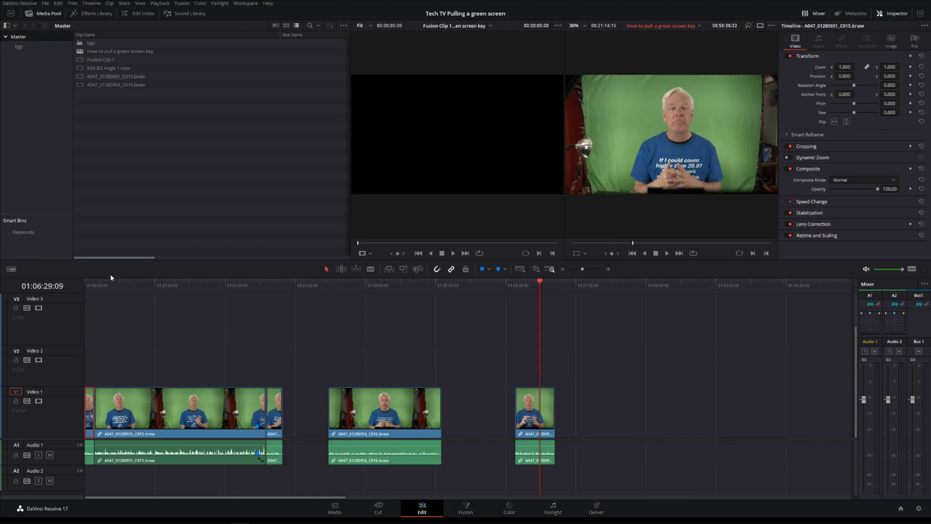
{"action": "key", "text": "Home"}
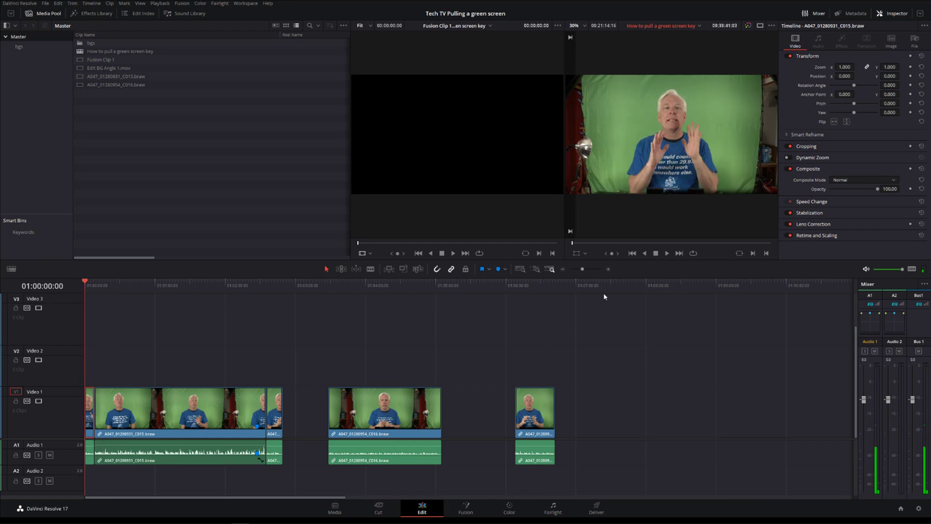
{"action": "left_click", "coordinate": [608, 269]}
{"action": "left_click_drag", "start_coordinate": [507, 318], "coordinate": [100, 415]}
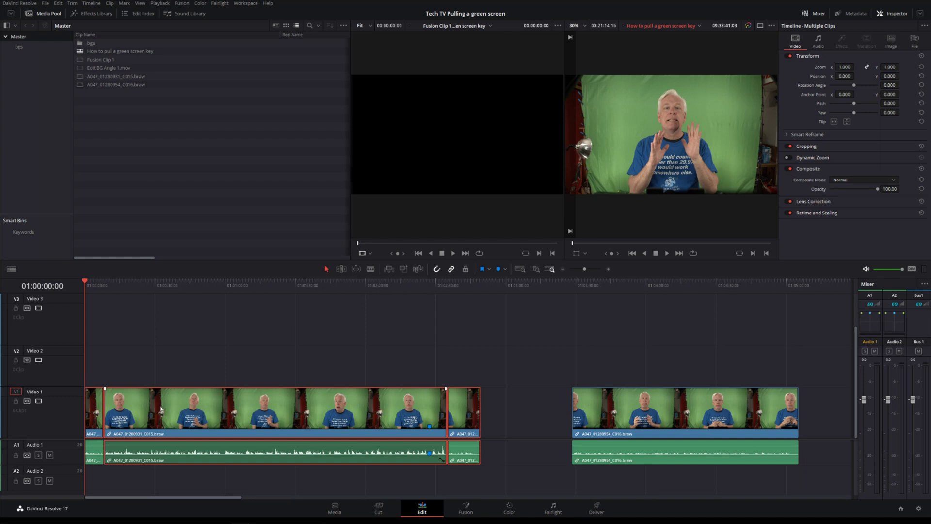
{"action": "right_click", "coordinate": [160, 409]}
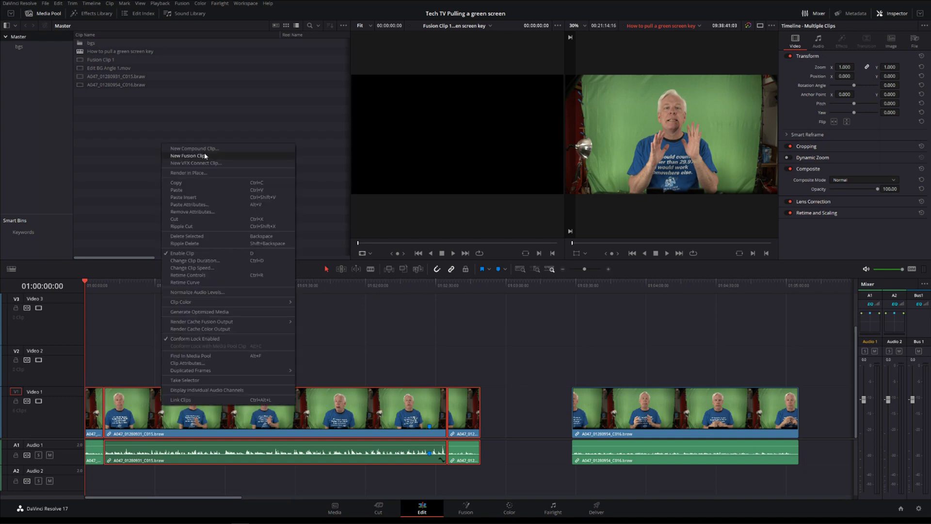
{"action": "left_click", "coordinate": [421, 296]}
{"action": "left_click", "coordinate": [134, 285]}
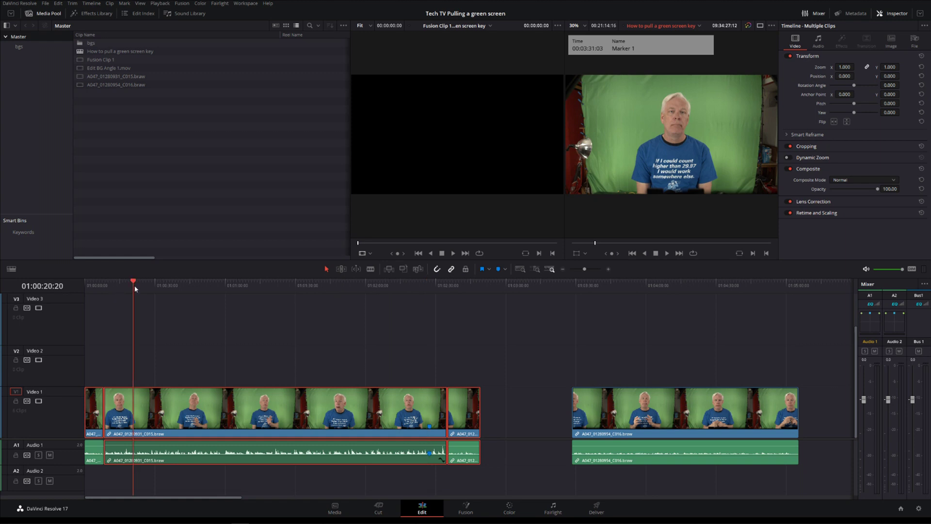
{"action": "key", "text": "space"}
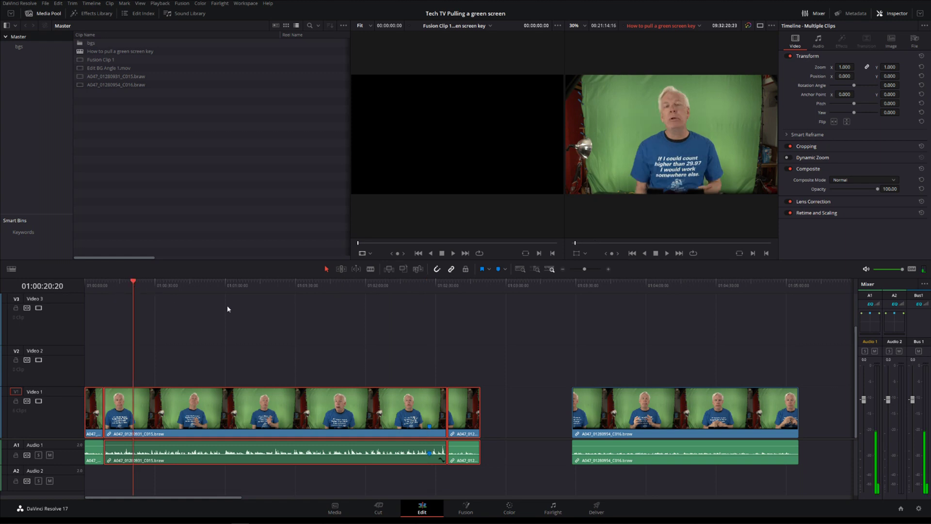
{"action": "left_click", "coordinate": [563, 269]}
{"action": "left_click_drag", "start_coordinate": [611, 331], "coordinate": [70, 410]}
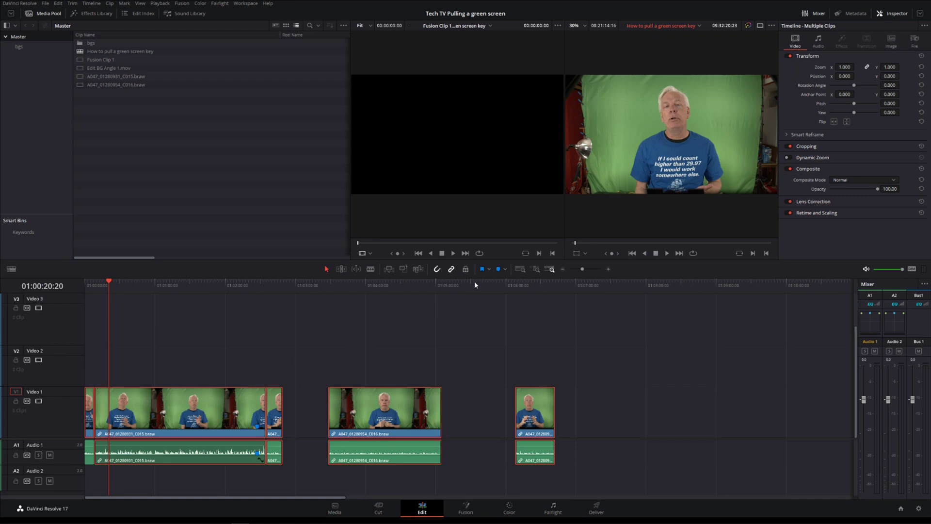
{"action": "left_click", "coordinate": [354, 321]}
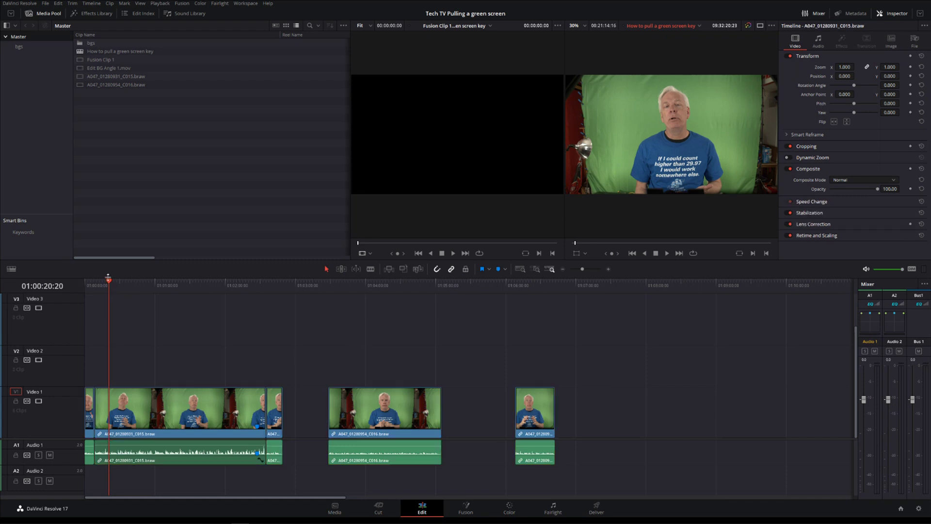
- Examine how the presenter's position, lighting and green backdrop differ between the short opening clip and the other Video 1 clips
{"action": "left_click_drag", "start_coordinate": [103, 295], "coordinate": [85, 296]}
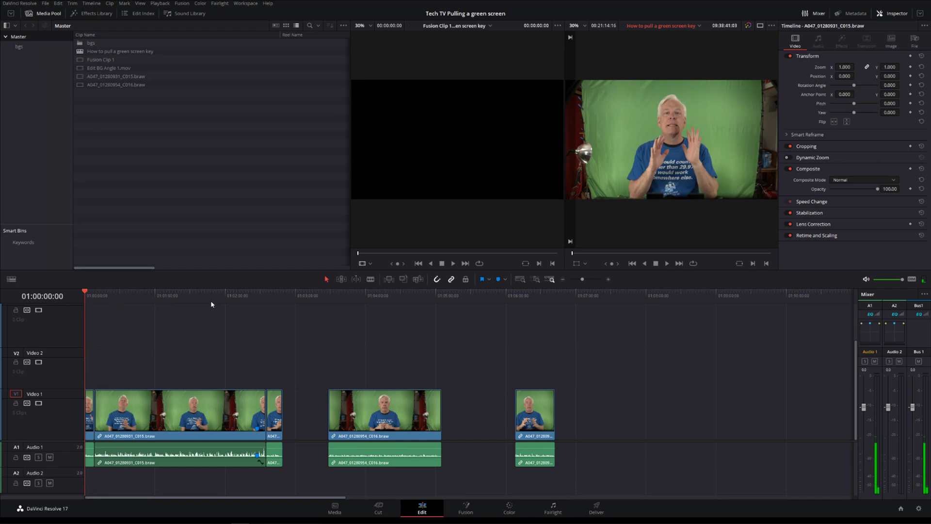
{"action": "left_click", "coordinate": [608, 279]}
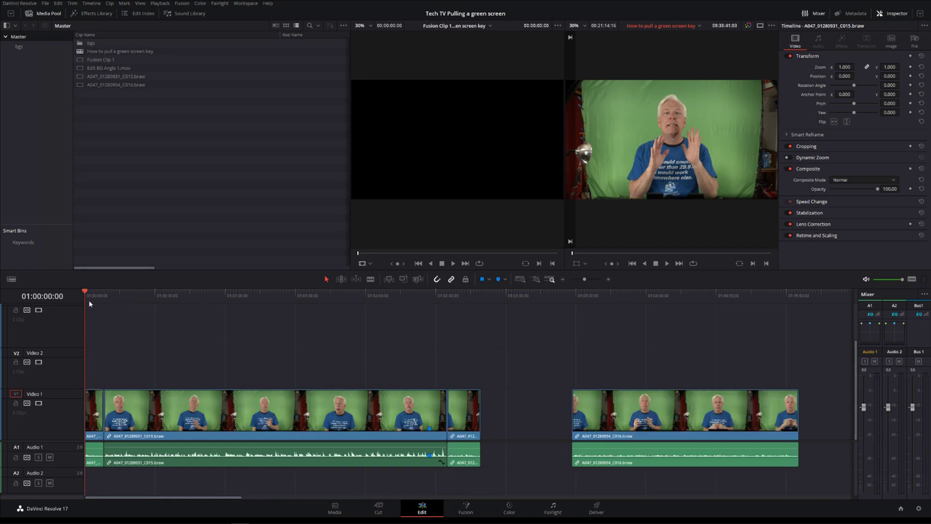
{"action": "left_click_drag", "start_coordinate": [90, 302], "coordinate": [366, 304]}
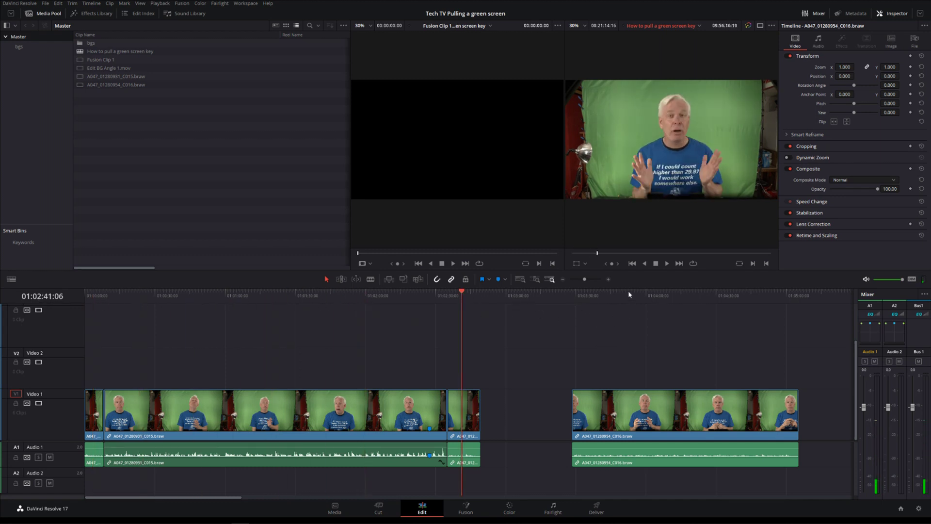
{"action": "left_click_drag", "start_coordinate": [628, 294], "coordinate": [721, 294]}
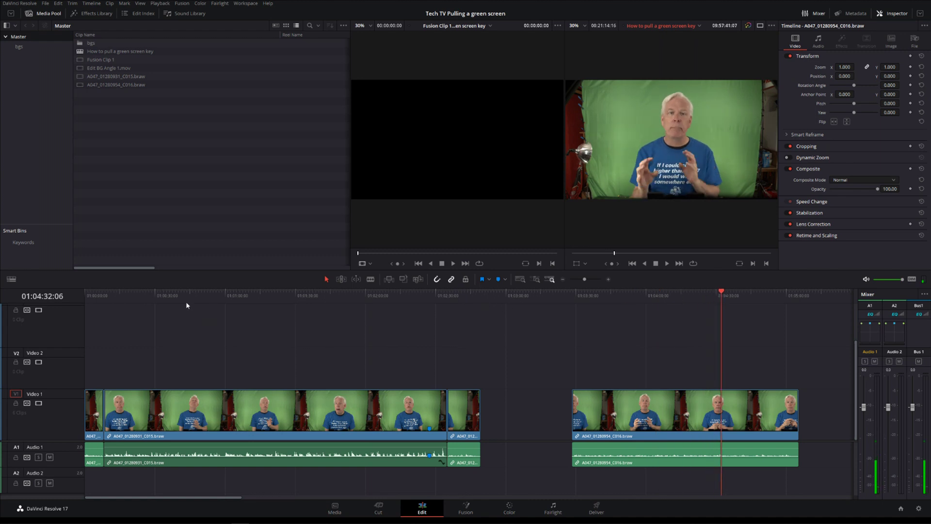
{"action": "mouse_move", "coordinate": [92, 294]}
{"action": "left_mouse_down"}
{"action": "mouse_move", "coordinate": [106, 297]}
{"action": "mouse_move", "coordinate": [95, 308]}
{"action": "left_mouse_up"}
{"action": "left_click", "coordinate": [94, 415]}
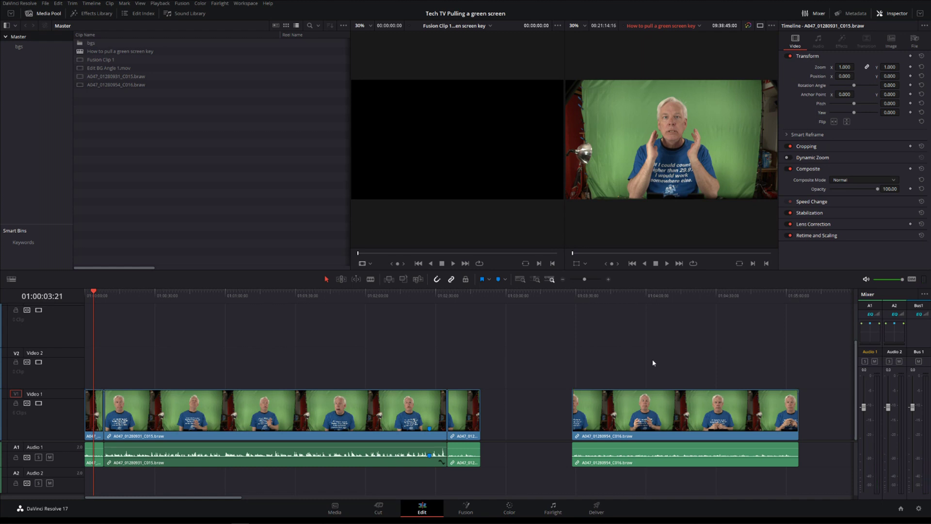
{"action": "left_click", "coordinate": [565, 280]}
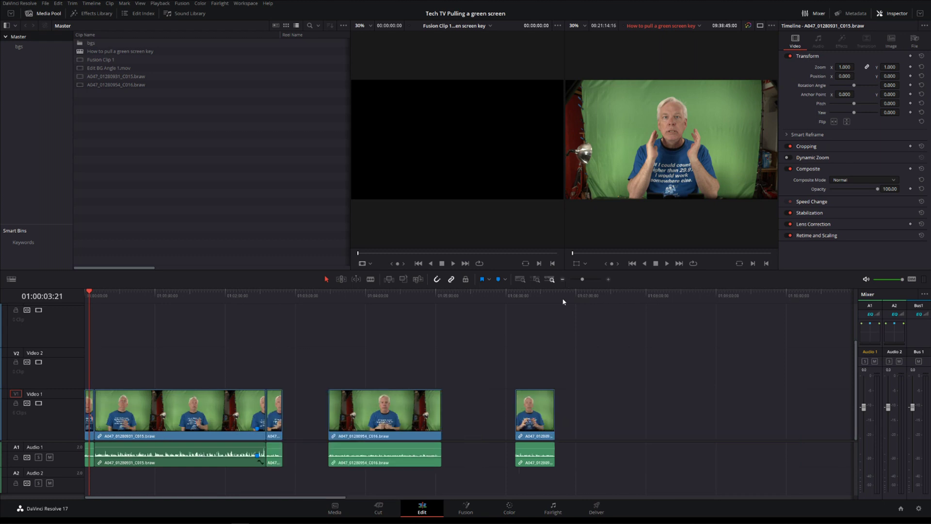
{"action": "left_click", "coordinate": [544, 296]}
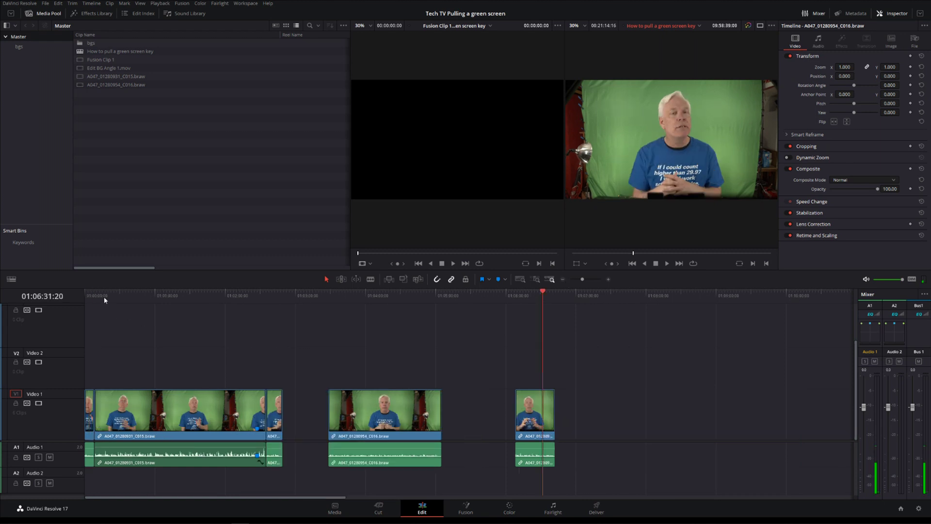
{"action": "left_click_drag", "start_coordinate": [104, 298], "coordinate": [80, 292]}
{"action": "left_click", "coordinate": [608, 279]}
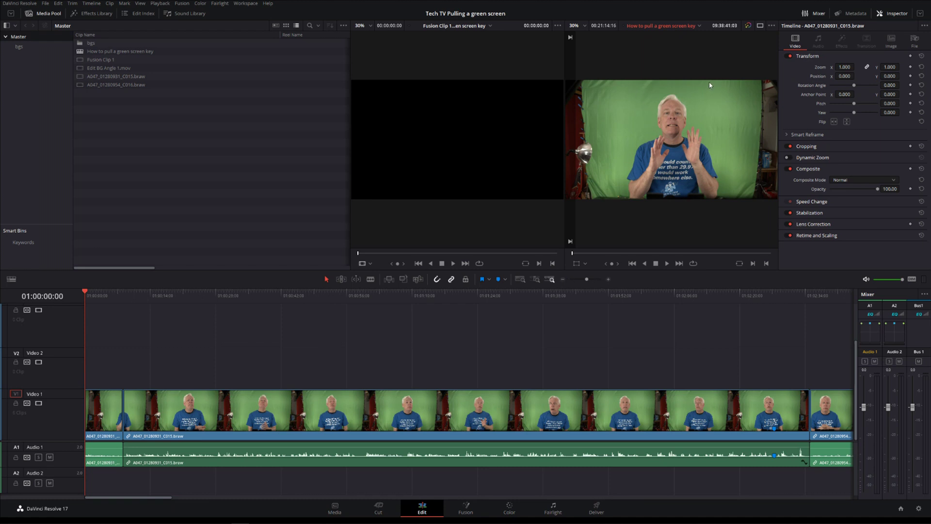
{"action": "left_click", "coordinate": [177, 295]}
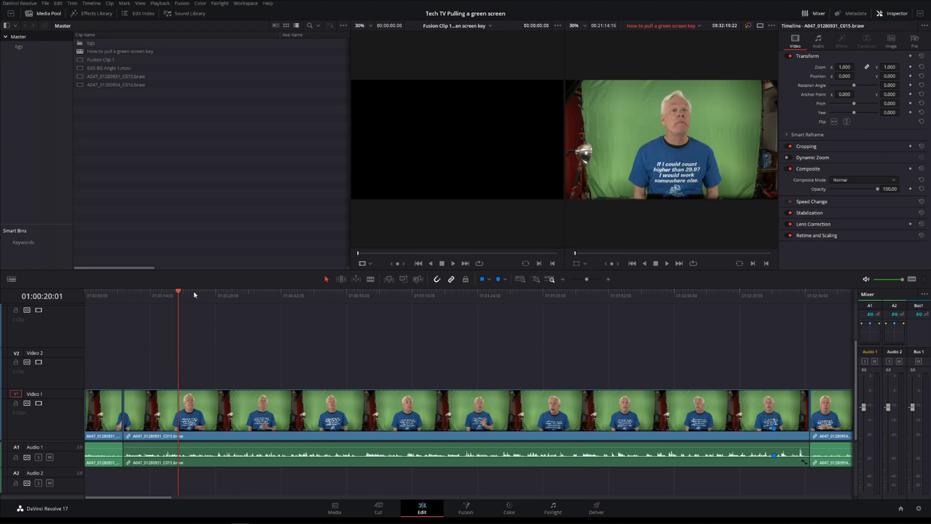
{"action": "left_click", "coordinate": [563, 280]}
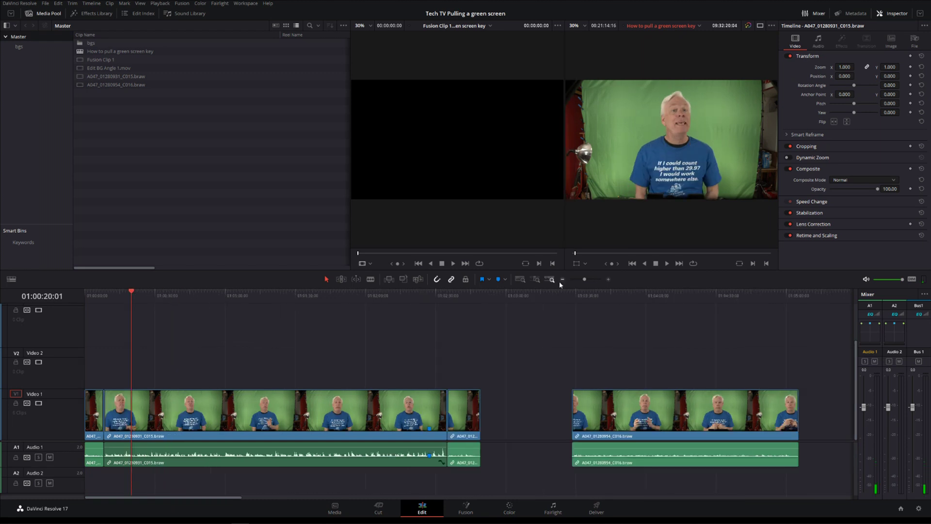
{"action": "left_click", "coordinate": [456, 293]}
{"action": "left_click", "coordinate": [616, 293]}
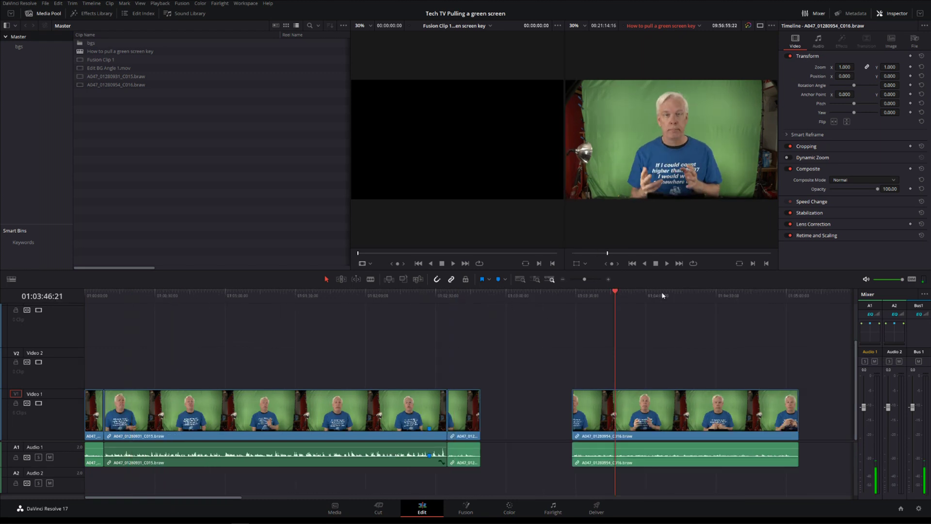
{"action": "left_click", "coordinate": [562, 279]}
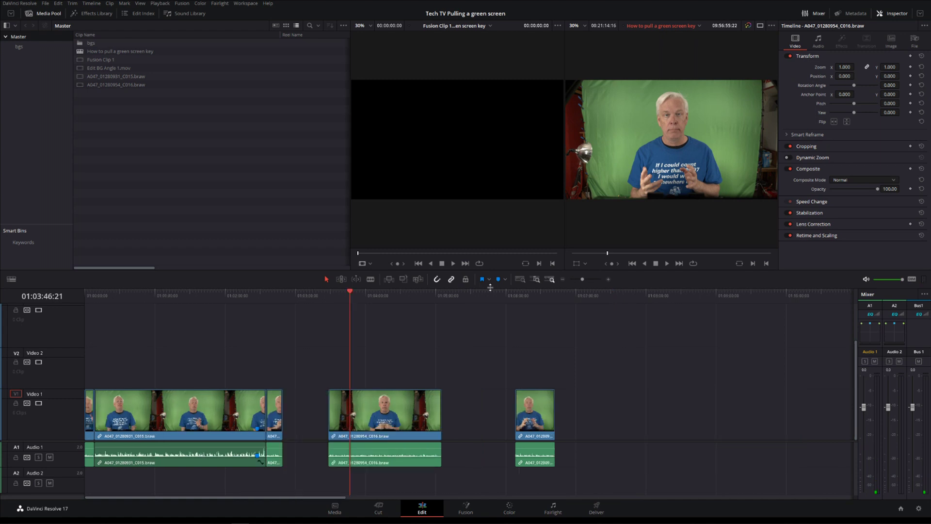
- Convert only the short opening clip at the start of Video 1 into a new Fusion clip
{"action": "key", "text": "Home"}
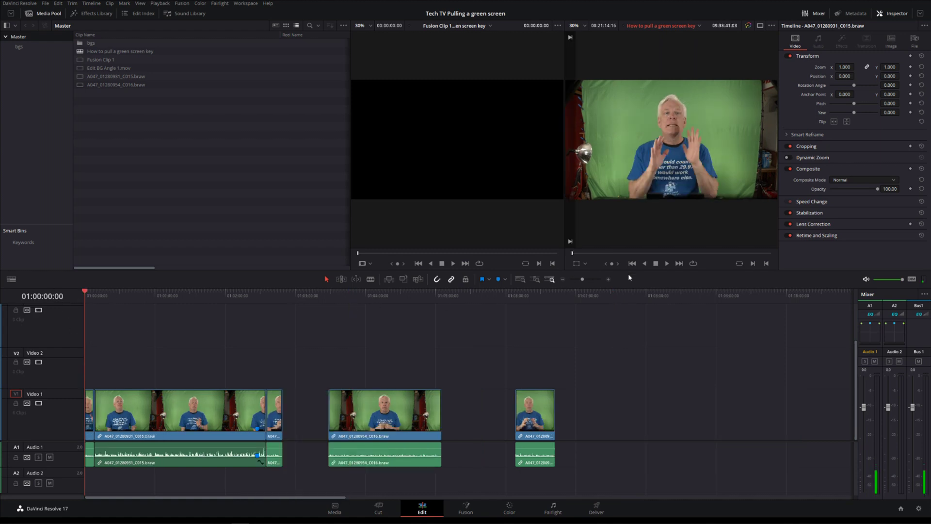
{"action": "left_click", "coordinate": [608, 279]}
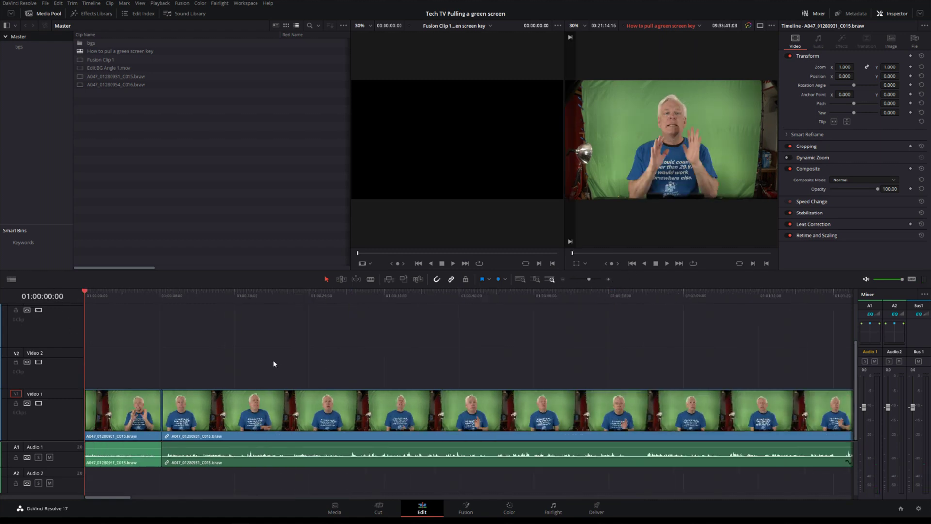
{"action": "left_click", "coordinate": [116, 412]}
{"action": "right_click", "coordinate": [115, 413]}
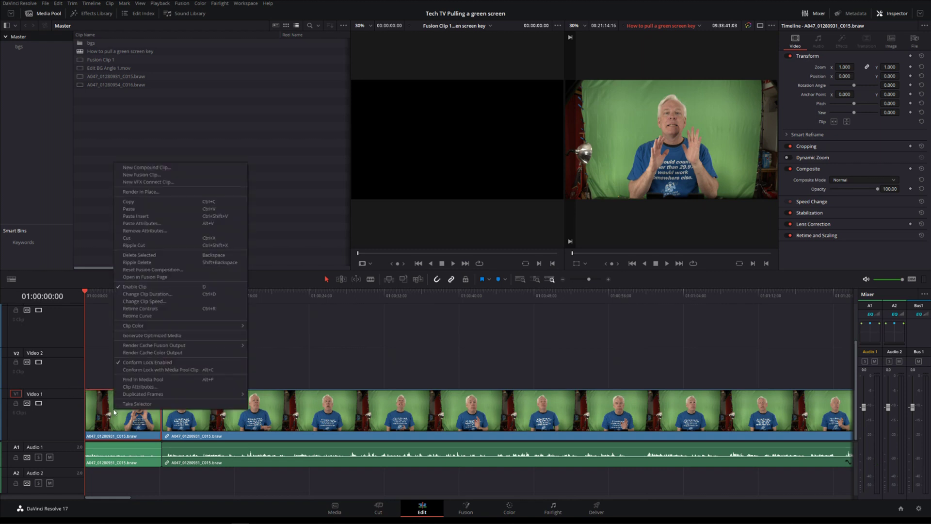
{"action": "left_click", "coordinate": [141, 175]}
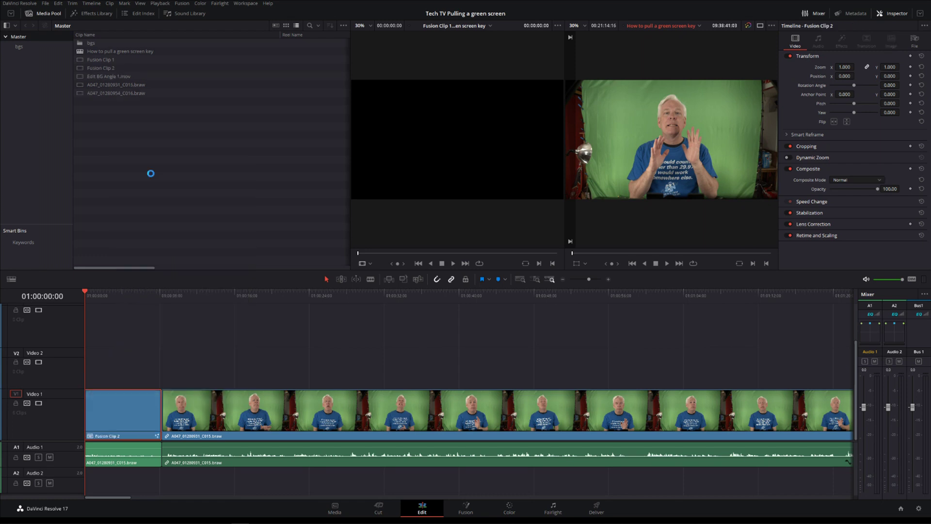
- Open the new clip's composition in the Fusion page and add an unconnected Ultra Keyer matte node near MediaIn1
{"action": "left_click", "coordinate": [474, 506]}
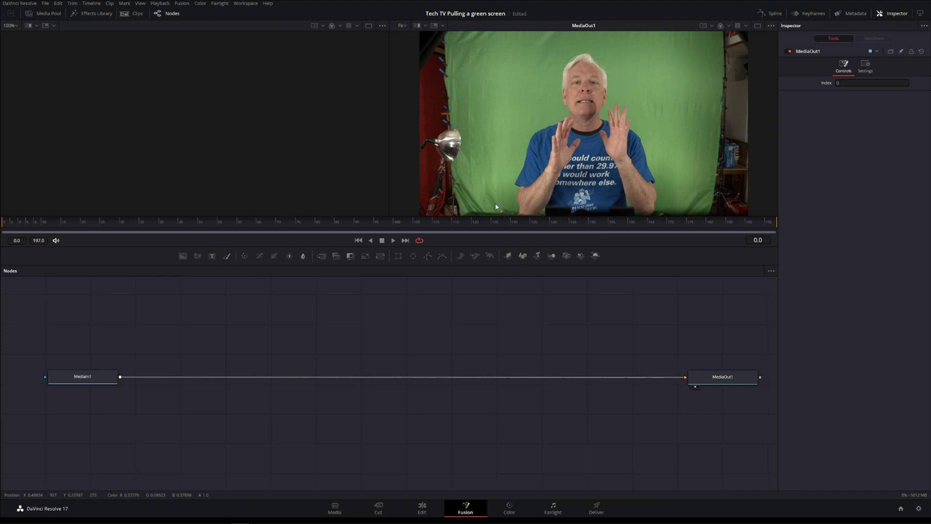
{"action": "right_click", "coordinate": [180, 353]}
{"action": "mouse_move", "coordinate": [204, 356]}
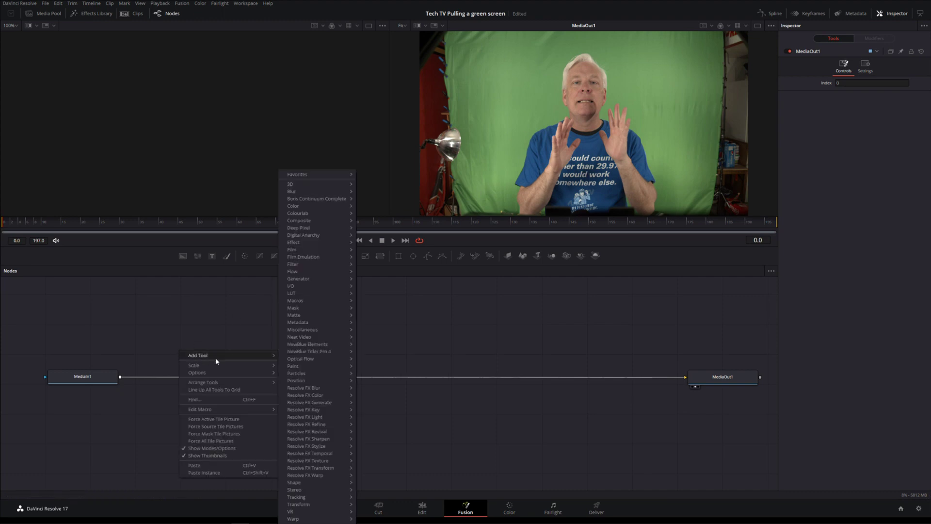
{"action": "mouse_move", "coordinate": [309, 301]}
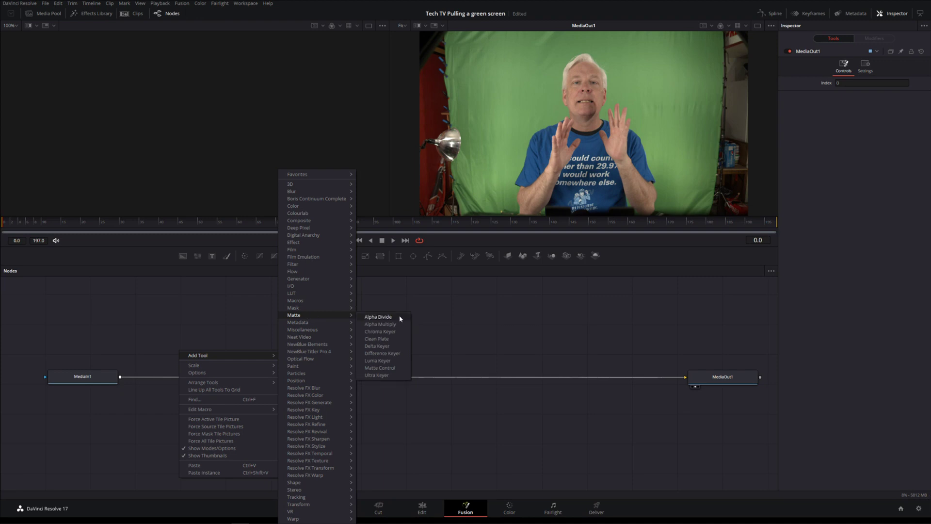
{"action": "left_click", "coordinate": [379, 375]}
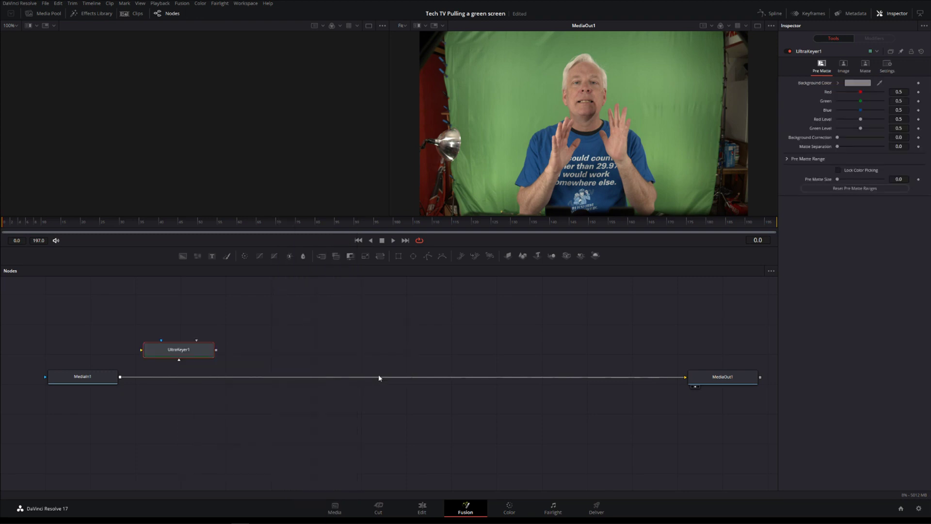
- Wire the Ultra Keyer between MediaIn1 and MediaOut1, and add a Background node coloured with green sampled from the backdrop
{"action": "left_click_drag", "start_coordinate": [120, 377], "coordinate": [688, 378]}
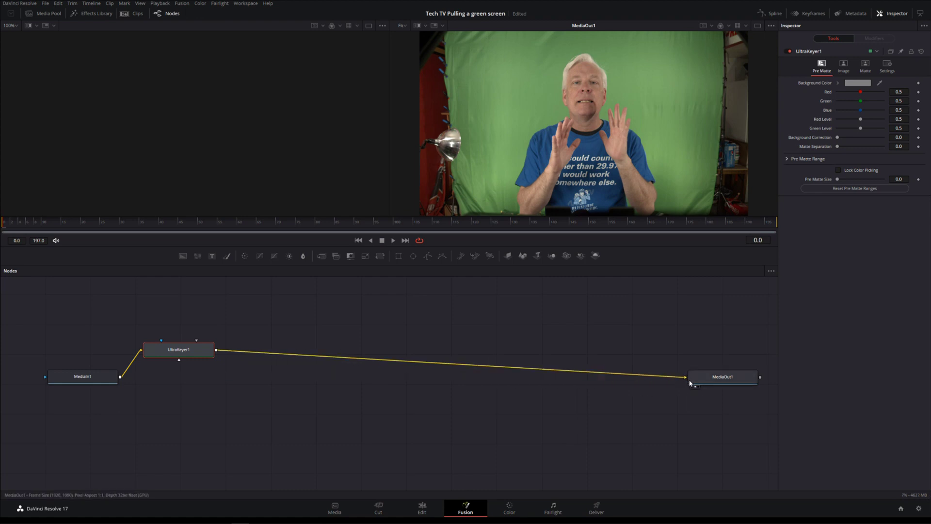
{"action": "left_click_drag", "start_coordinate": [209, 350], "coordinate": [323, 365]}
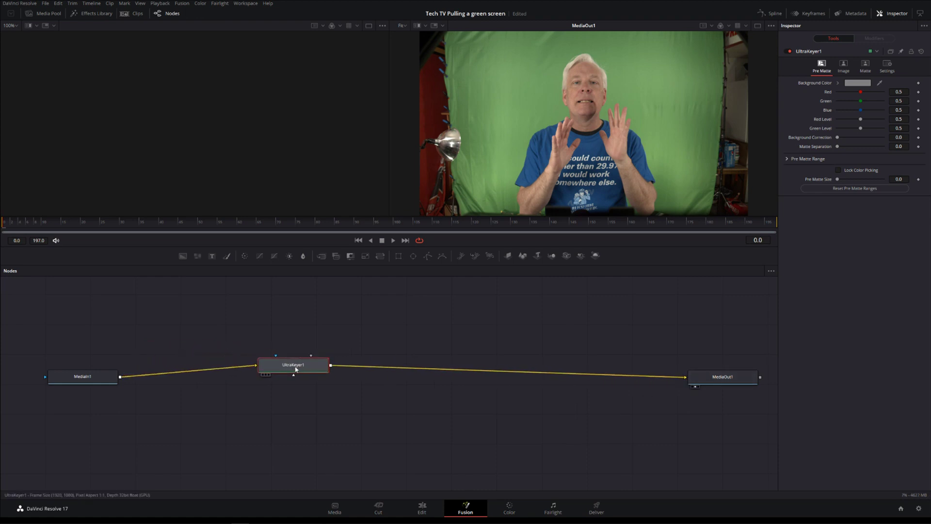
{"action": "left_click_drag", "start_coordinate": [182, 255], "coordinate": [116, 412]}
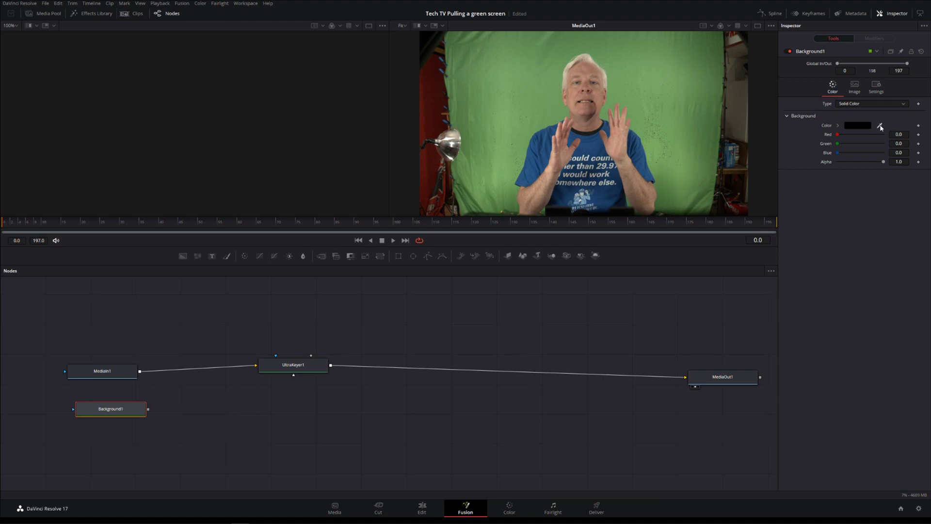
{"action": "left_click_drag", "start_coordinate": [880, 127], "coordinate": [625, 65]}
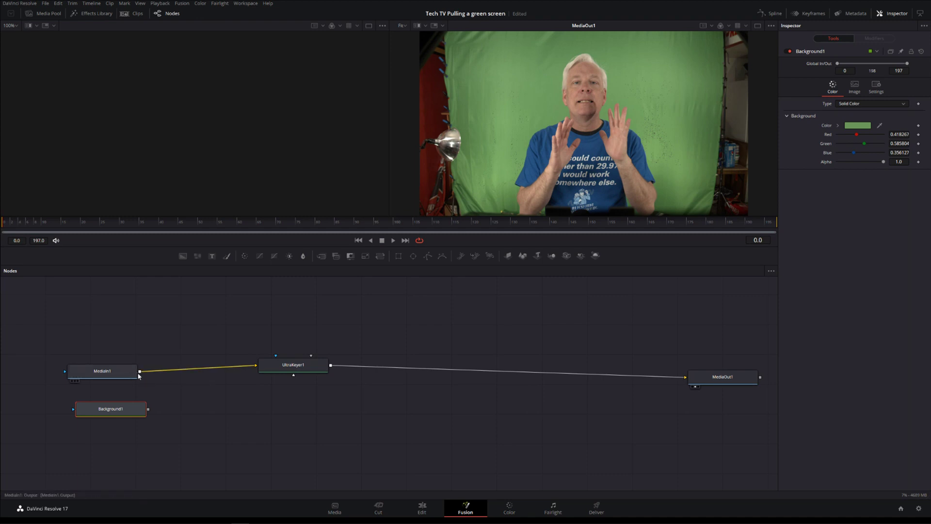
- Merge MediaIn1 over the green Background node, feeding the Merge into the Ultra Keyer and showing it in the viewer
{"action": "left_click_drag", "start_coordinate": [141, 372], "coordinate": [151, 411]}
{"action": "left_click_drag", "start_coordinate": [239, 409], "coordinate": [256, 369]}
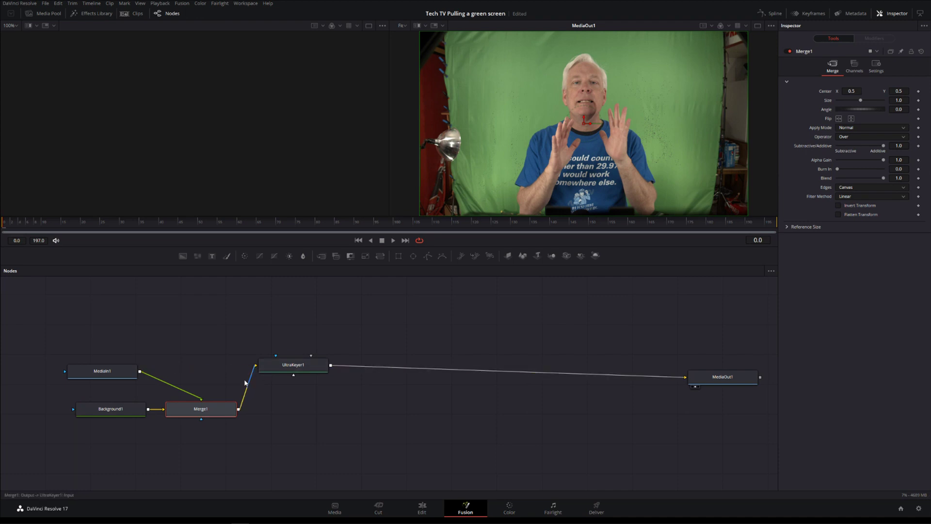
{"action": "left_click_drag", "start_coordinate": [218, 410], "coordinate": [565, 149]}
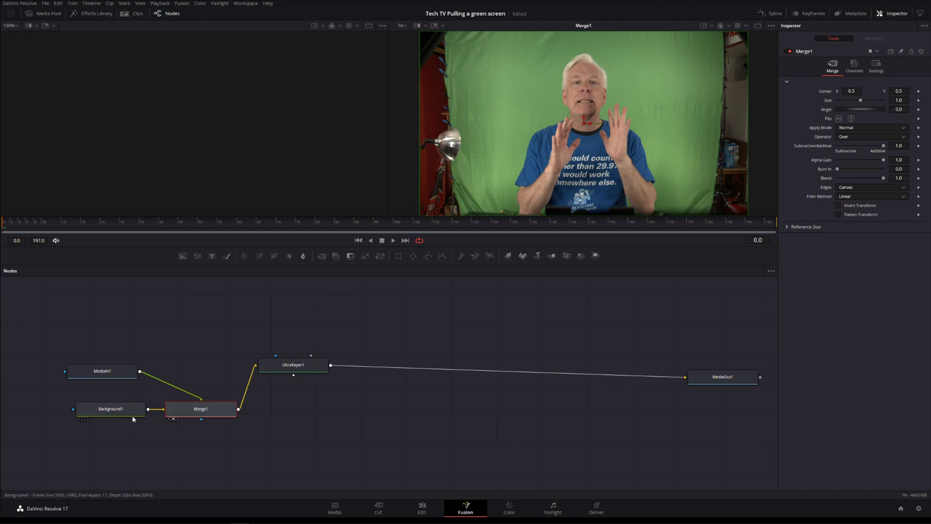
{"action": "left_click_drag", "start_coordinate": [123, 413], "coordinate": [115, 413]}
{"action": "left_click_drag", "start_coordinate": [212, 414], "coordinate": [211, 406]}
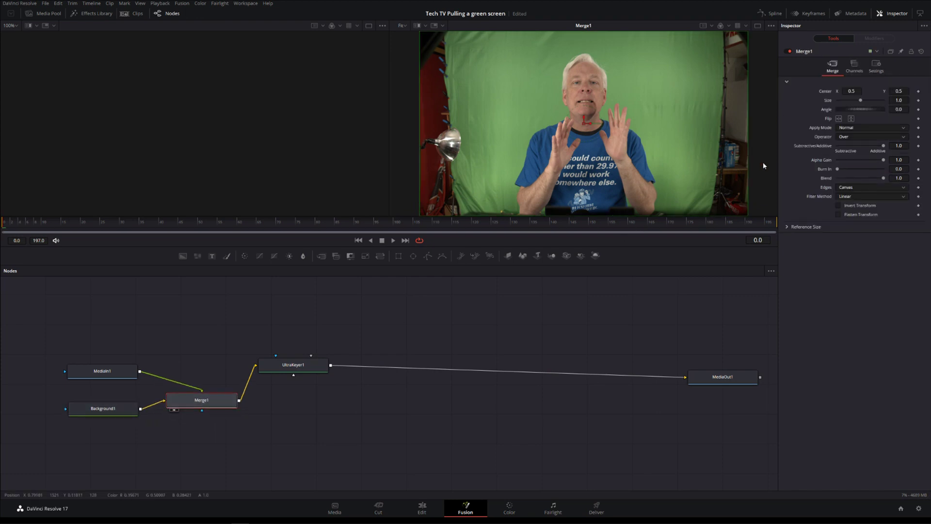
- Add a Polygon node above MediaIn1 and draw a closed mask around the presenter just inside the backdrop's edges and below the frame
{"action": "left_click_drag", "start_coordinate": [444, 256], "coordinate": [100, 342]}
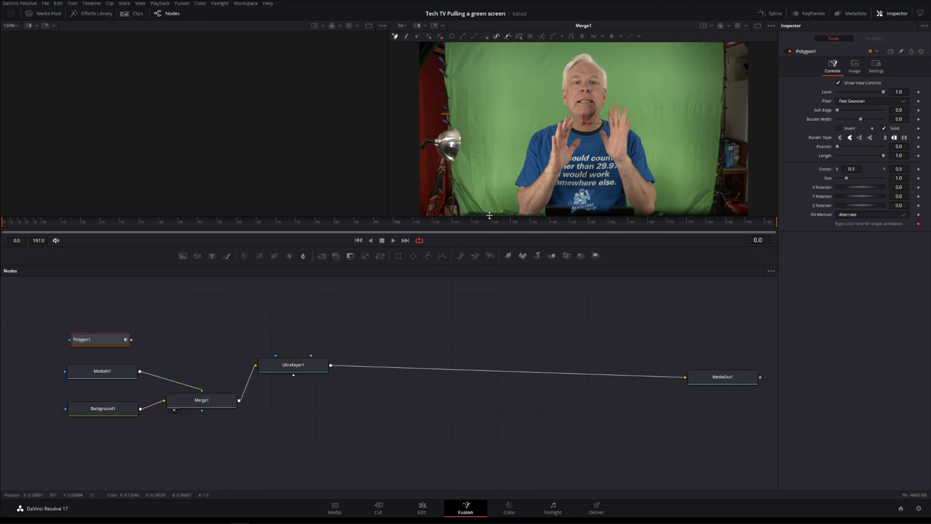
{"action": "left_click", "coordinate": [482, 198]}
{"action": "left_click", "coordinate": [469, 173]}
{"action": "left_click", "coordinate": [466, 140]}
{"action": "left_click", "coordinate": [484, 80]}
{"action": "left_click", "coordinate": [519, 47]}
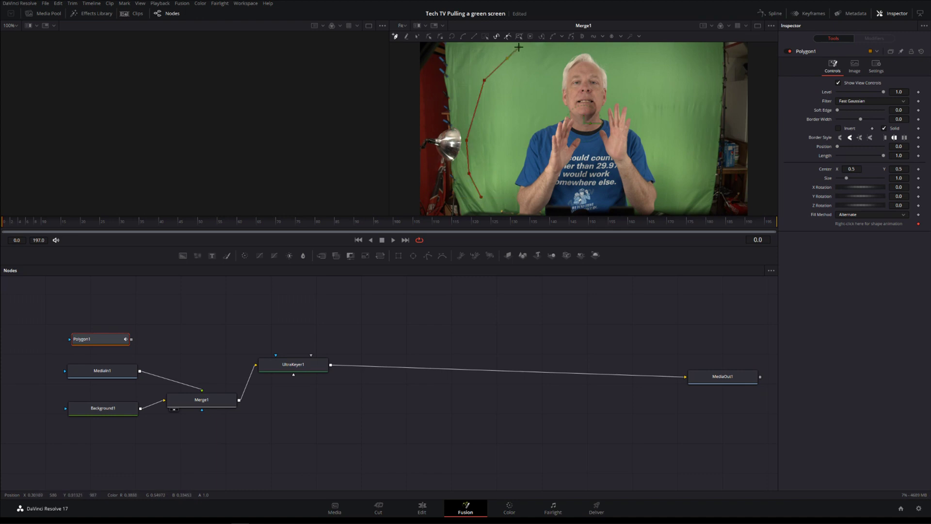
{"action": "left_click", "coordinate": [677, 51]}
{"action": "left_click", "coordinate": [704, 98]}
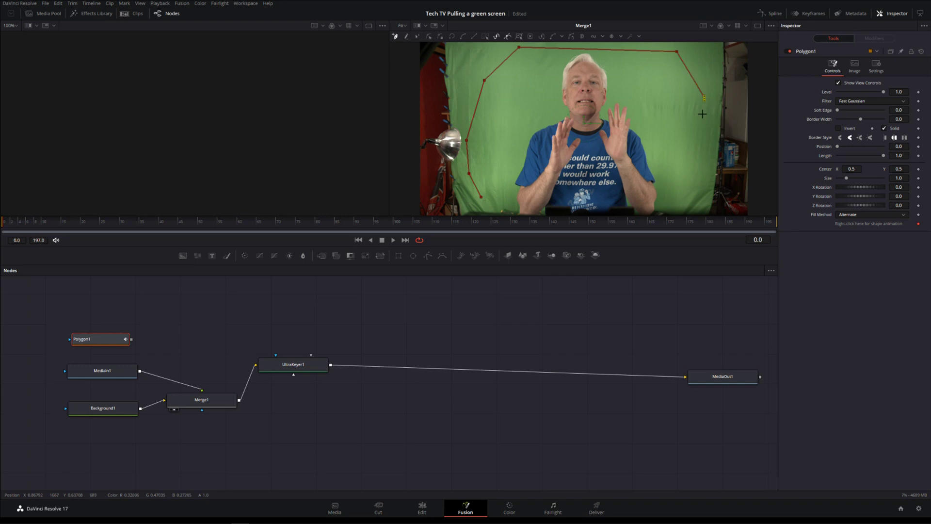
{"action": "left_click", "coordinate": [675, 207]}
{"action": "scroll", "coordinate": [683, 130], "scroll_direction": "down", "scroll_amount": 3}
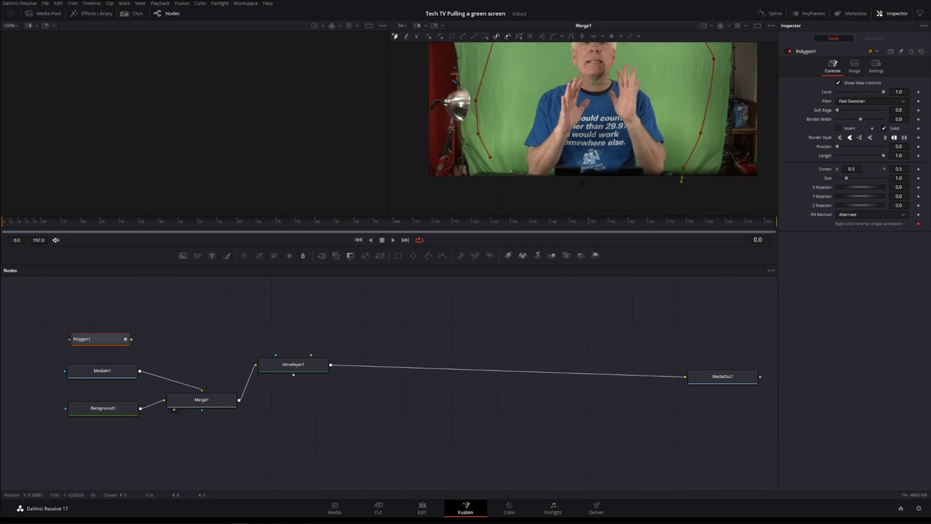
{"action": "left_click", "coordinate": [515, 184]}
{"action": "left_click", "coordinate": [494, 159]}
{"action": "left_click_drag", "start_coordinate": [439, 98], "coordinate": [422, 134]}
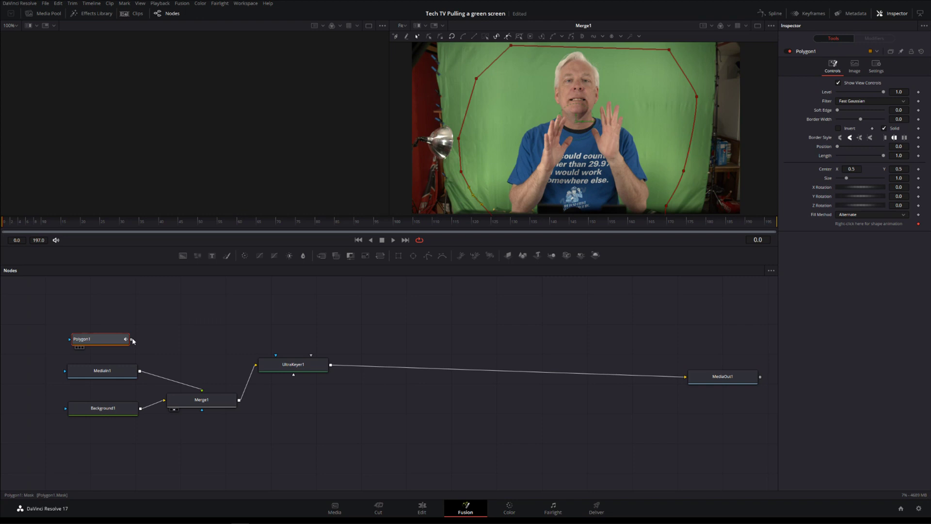
- Connect the polygon to MediaIn1 as its mask and set its soft edge to 0.0504
{"action": "left_click_drag", "start_coordinate": [133, 341], "coordinate": [89, 372]}
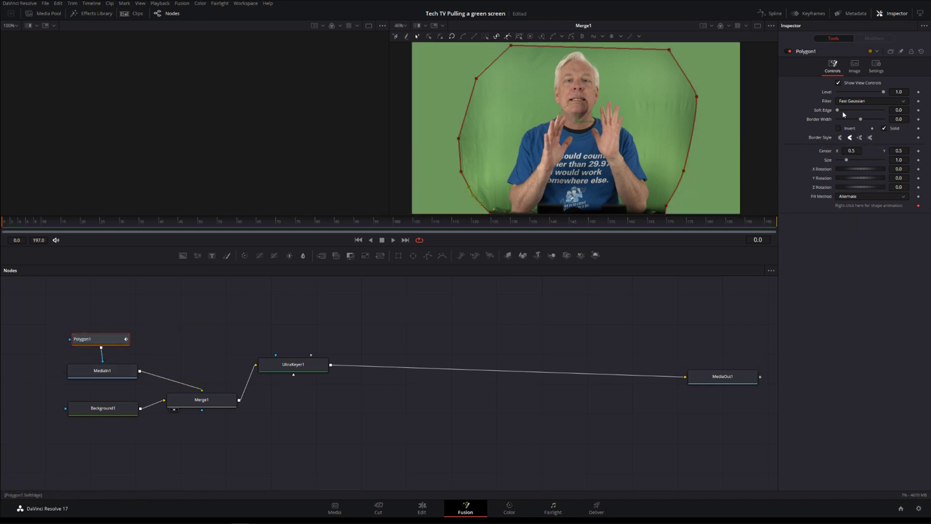
{"action": "left_click_drag", "start_coordinate": [838, 110], "coordinate": [849, 112]}
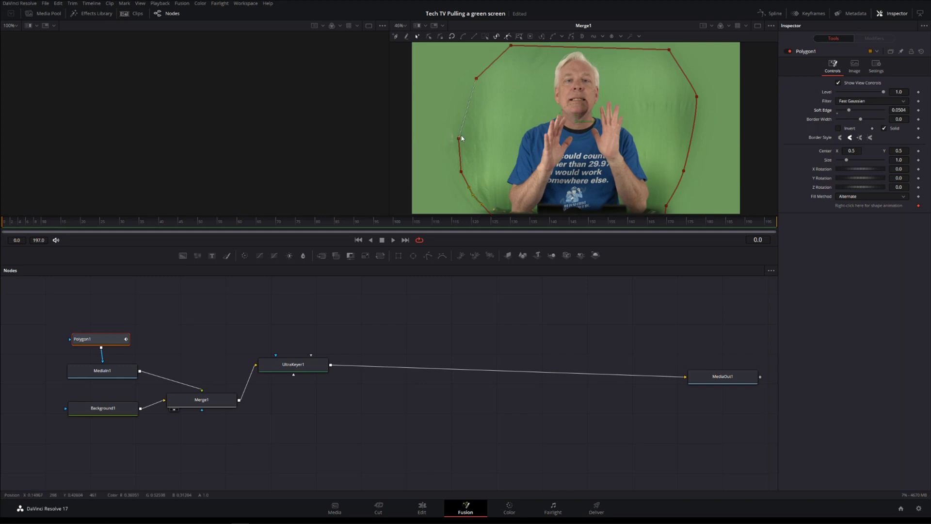
- Pull the polygon's side points slightly inward on both sides of the presenter, away from the backdrop's edges
{"action": "left_click_drag", "start_coordinate": [460, 140], "coordinate": [475, 139]}
{"action": "left_click_drag", "start_coordinate": [463, 171], "coordinate": [469, 176]}
{"action": "left_click", "coordinate": [697, 97]}
{"action": "left_click_drag", "start_coordinate": [697, 101], "coordinate": [693, 100]}
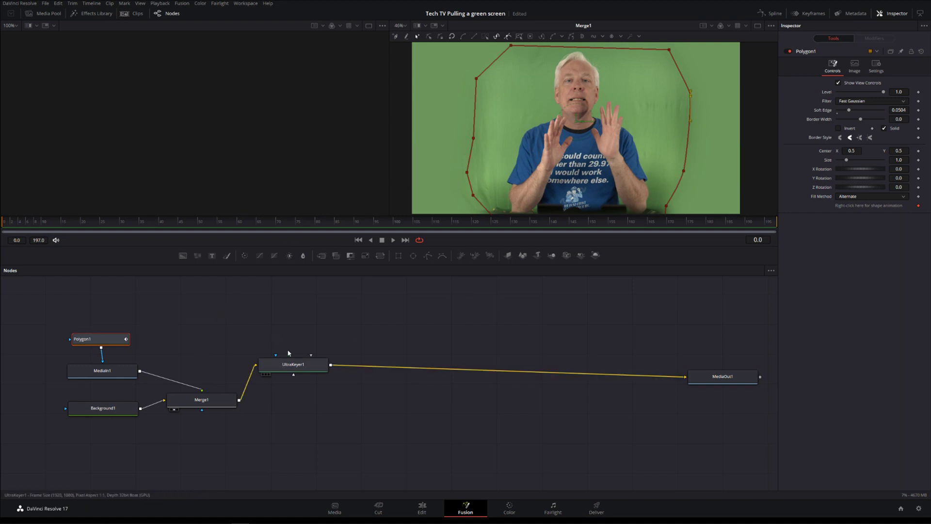
{"action": "left_click", "coordinate": [257, 328]}
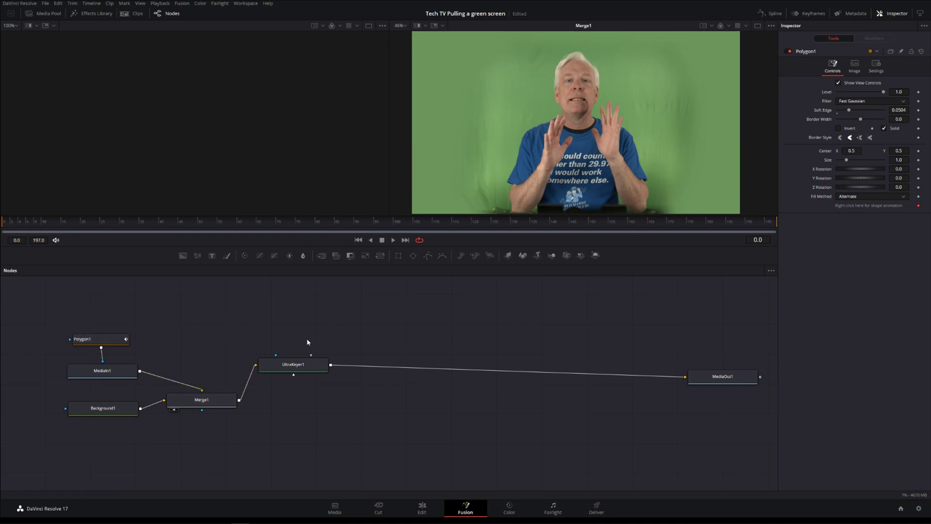
- Show MediaOut1 at frame 39 and sample the backdrop green beside the presenter as the Ultra Keyer's background colour
{"action": "left_click_drag", "start_coordinate": [22, 222], "coordinate": [8, 247]}
{"action": "key", "text": "2"}
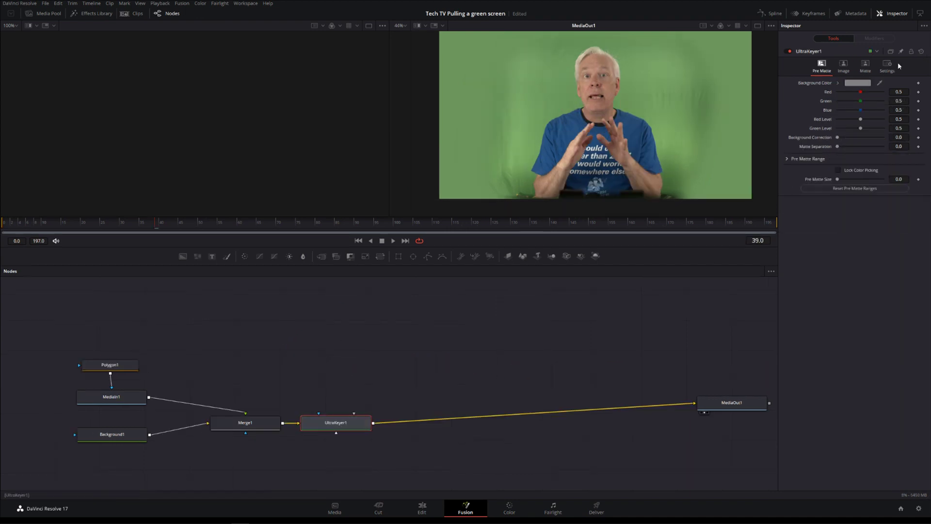
{"action": "left_click_drag", "start_coordinate": [791, 79], "coordinate": [654, 108]}
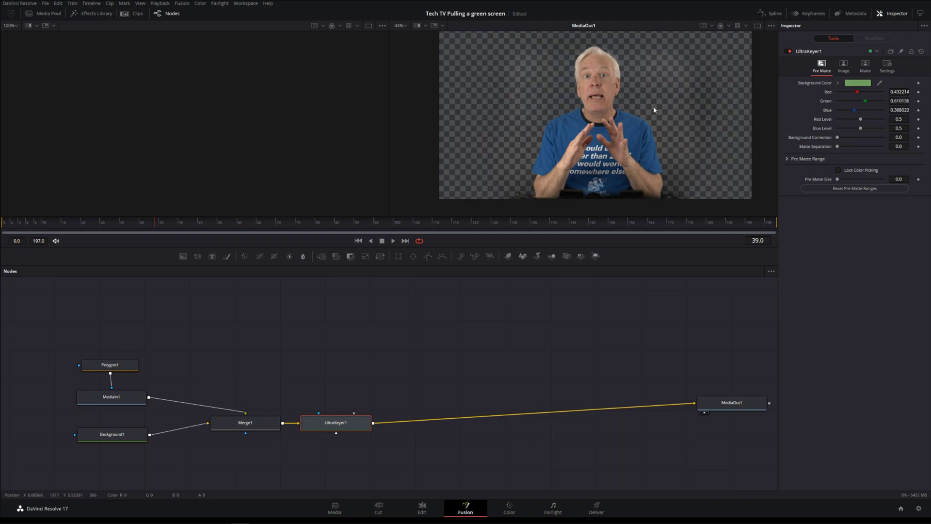
- Examine the key's alpha matte around the presenter's head, shirt and the surrounding background
{"action": "key", "text": "a"}
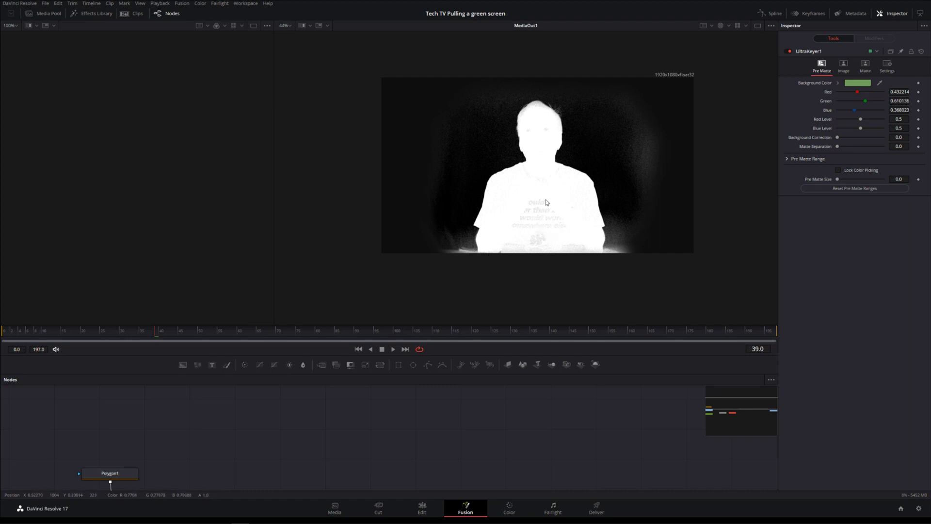
{"action": "scroll", "coordinate": [549, 196], "scroll_direction": "up", "scroll_amount": 2}
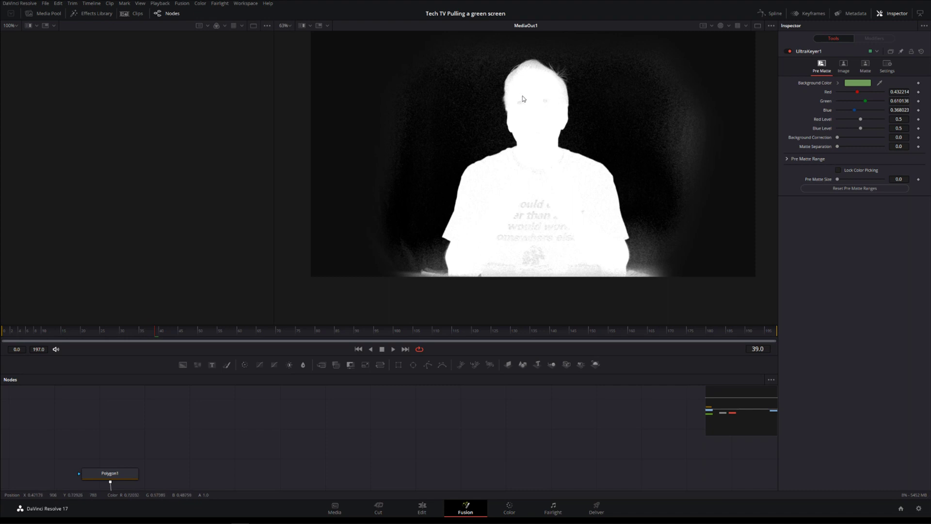
{"action": "scroll", "coordinate": [534, 95], "scroll_direction": "up", "scroll_amount": 2}
{"action": "scroll", "coordinate": [534, 95], "scroll_direction": "up", "scroll_amount": 2}
{"action": "left_click_drag", "start_coordinate": [534, 96], "coordinate": [545, 141]}
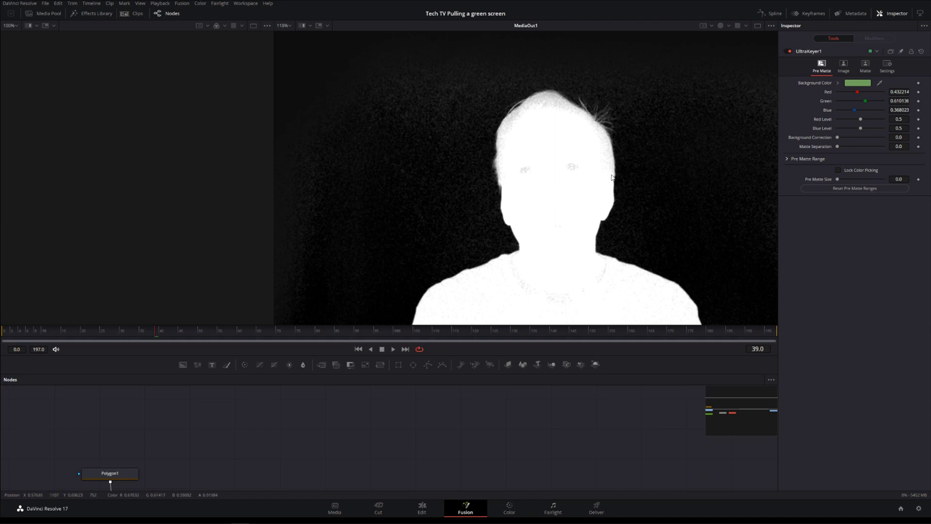
{"action": "scroll", "coordinate": [534, 175], "scroll_direction": "down", "scroll_amount": 4}
{"action": "left_click_drag", "start_coordinate": [618, 219], "coordinate": [606, 207]}
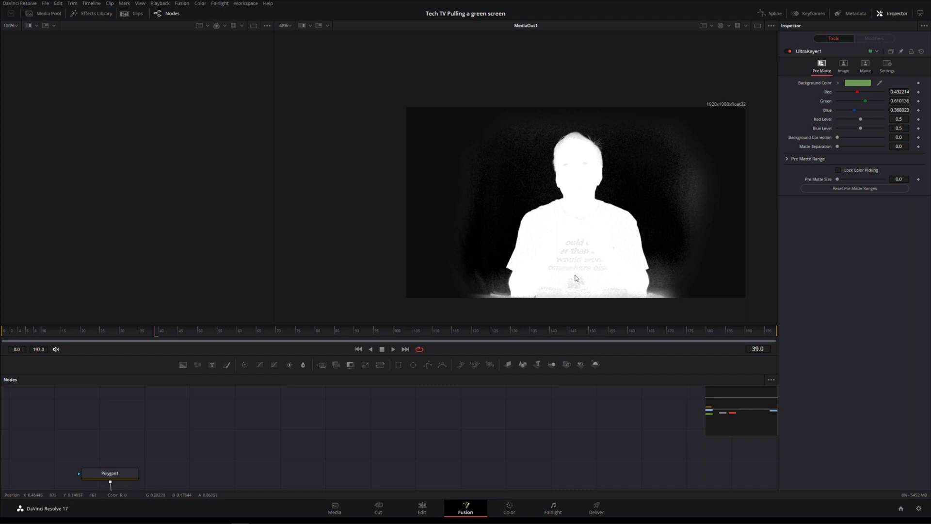
- Set the Ultra Keyer's background correction to 0.299 and its matte separation to 0.157
{"action": "left_click_drag", "start_coordinate": [838, 138], "coordinate": [849, 144]}
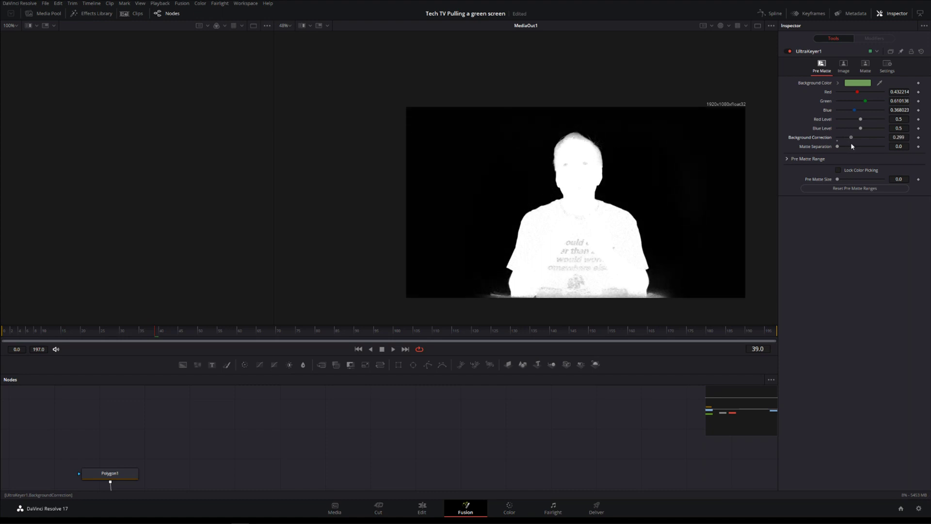
{"action": "scroll", "coordinate": [677, 193], "scroll_direction": "up", "scroll_amount": 4}
{"action": "scroll", "coordinate": [684, 171], "scroll_direction": "up", "scroll_amount": 3}
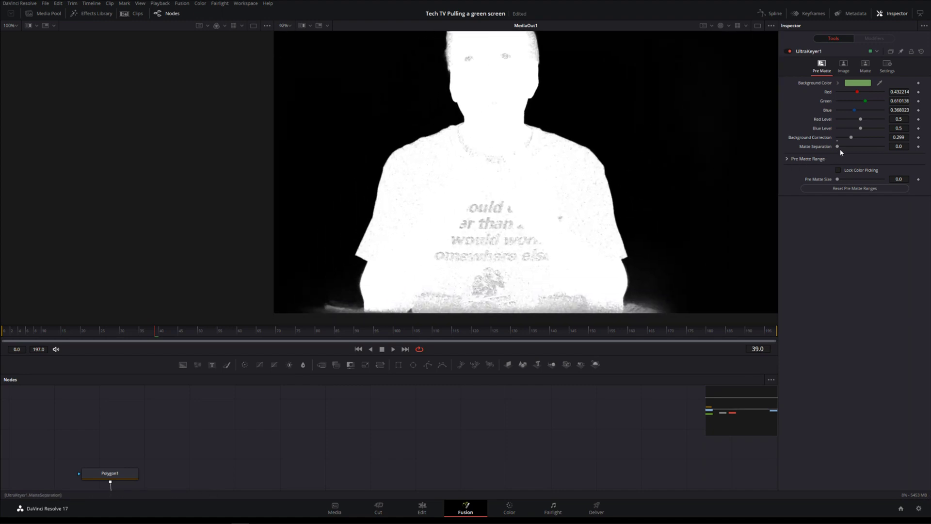
{"action": "left_click_drag", "start_coordinate": [839, 148], "coordinate": [846, 159]}
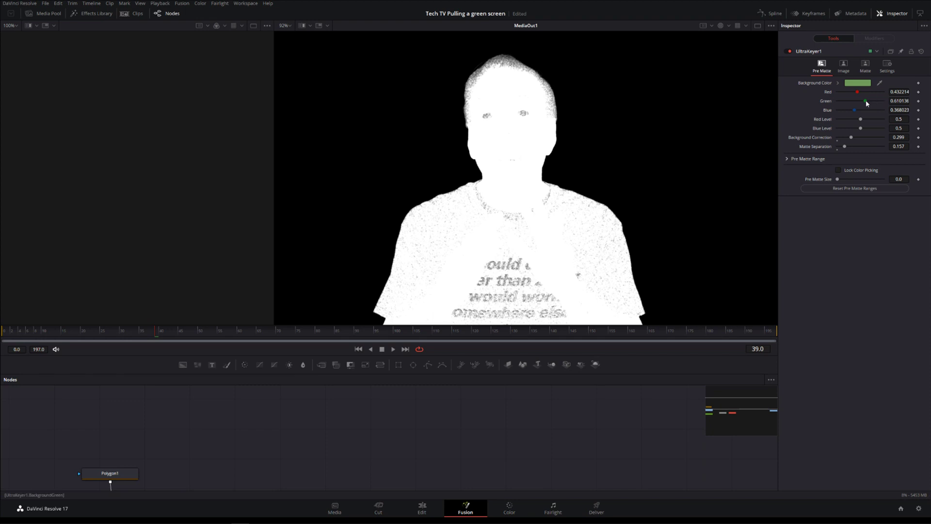
- Fine-tune the Ultra Keyer's background colour to red 0.441, green 0.622 and blue 0.047
{"action": "left_click_drag", "start_coordinate": [865, 100], "coordinate": [868, 108]}
{"action": "left_click_drag", "start_coordinate": [857, 112], "coordinate": [838, 114]}
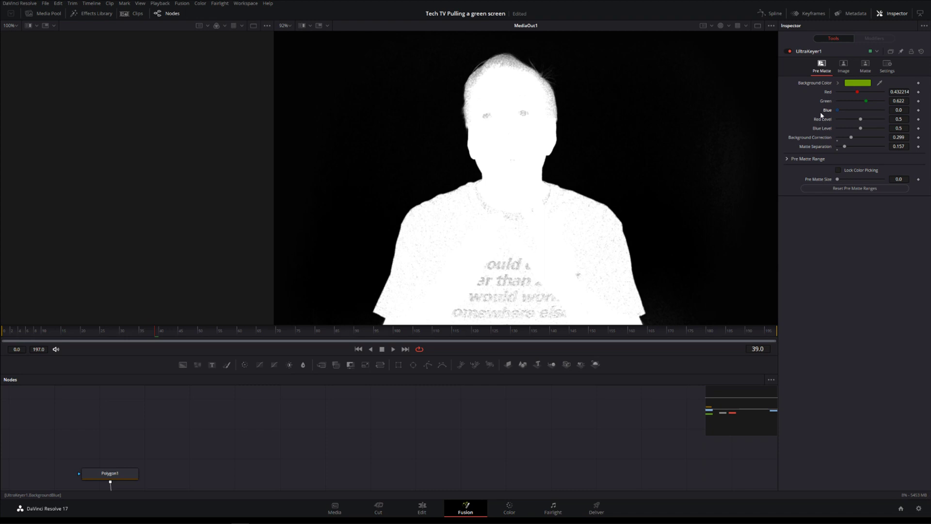
{"action": "left_click_drag", "start_coordinate": [836, 113], "coordinate": [860, 97]}
{"action": "scroll", "coordinate": [746, 207], "scroll_direction": "down", "scroll_amount": 2}
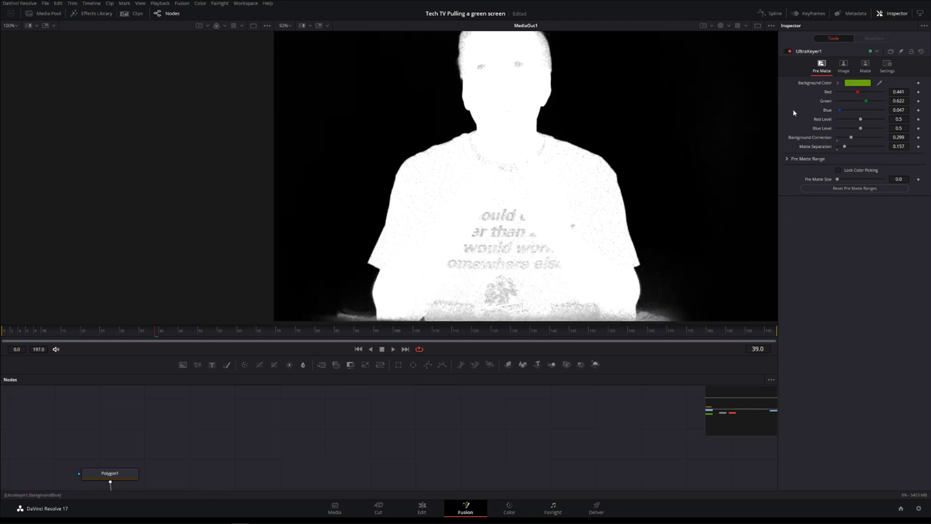
- Review the Ultra Keyer's image and matte settings, comparing the keyed colour image with its alpha around the hair and shirt
{"action": "left_click", "coordinate": [843, 66]}
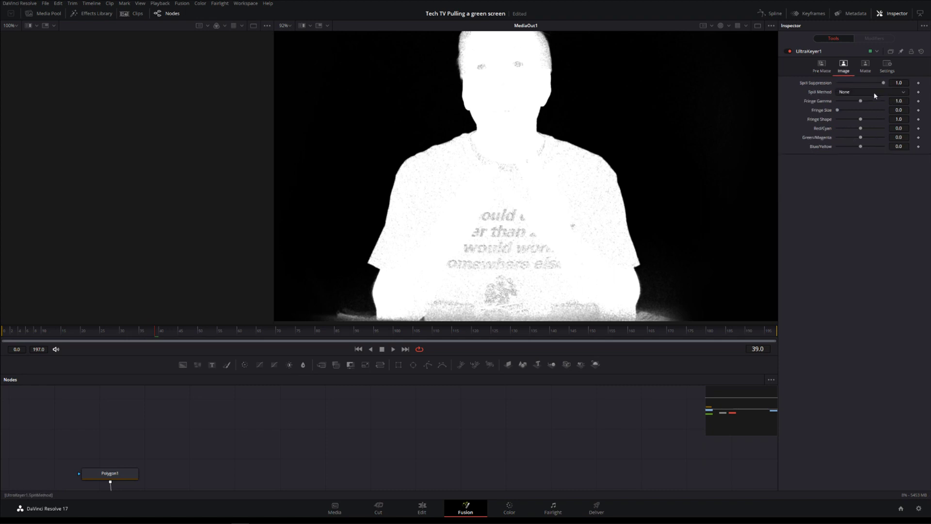
{"action": "left_click", "coordinate": [865, 66]}
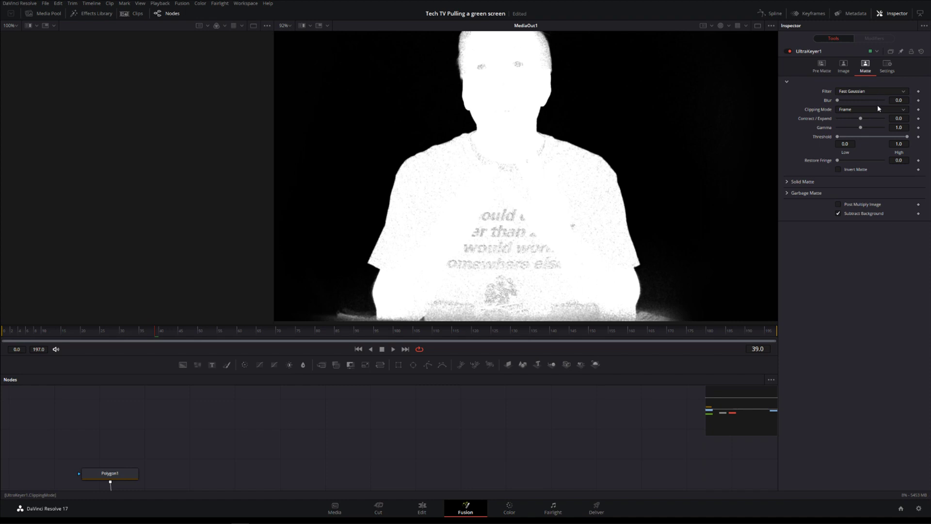
{"action": "left_click", "coordinate": [843, 66]}
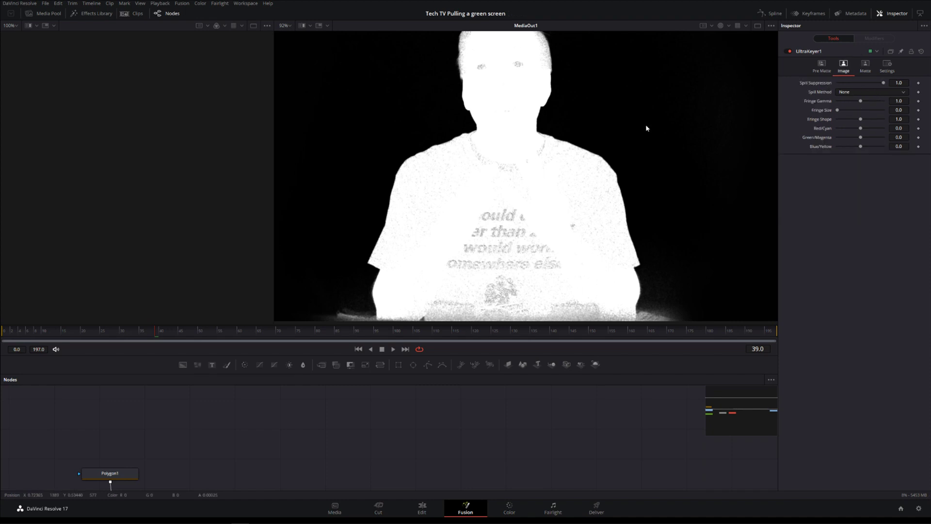
{"action": "key", "text": "c"}
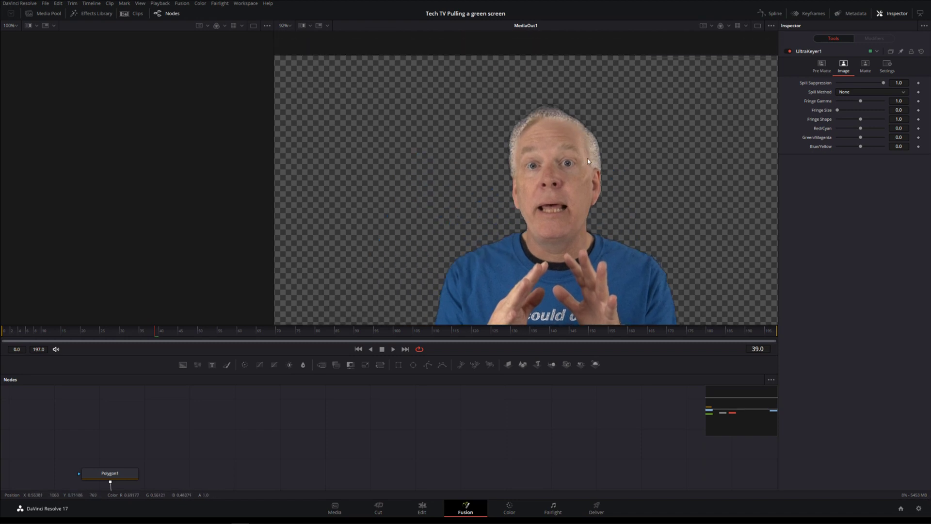
{"action": "scroll", "coordinate": [587, 162], "scroll_direction": "up", "scroll_amount": 4}
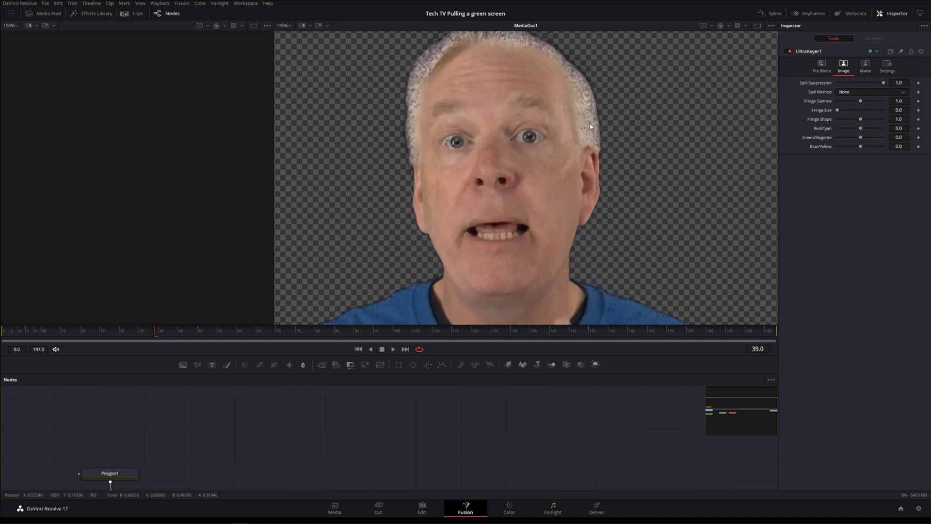
{"action": "scroll", "coordinate": [611, 187], "scroll_direction": "down", "scroll_amount": 5}
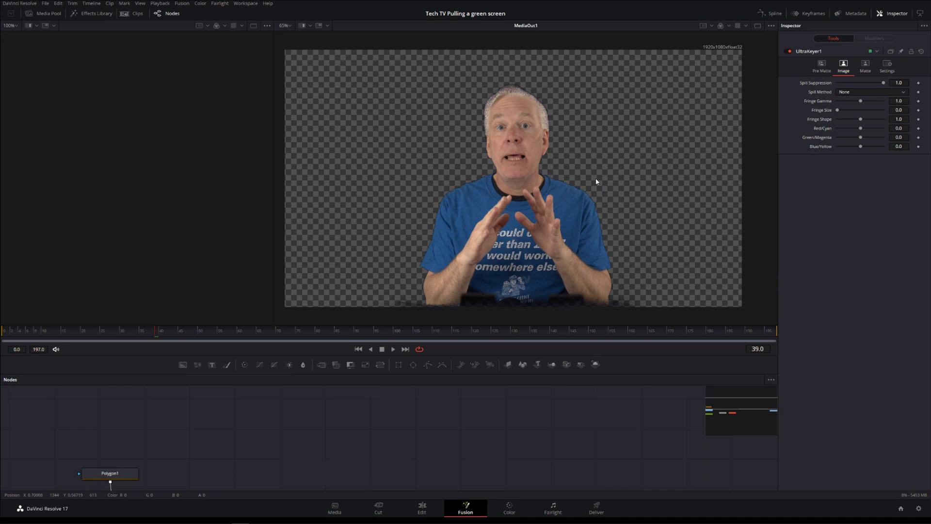
{"action": "key", "text": "a"}
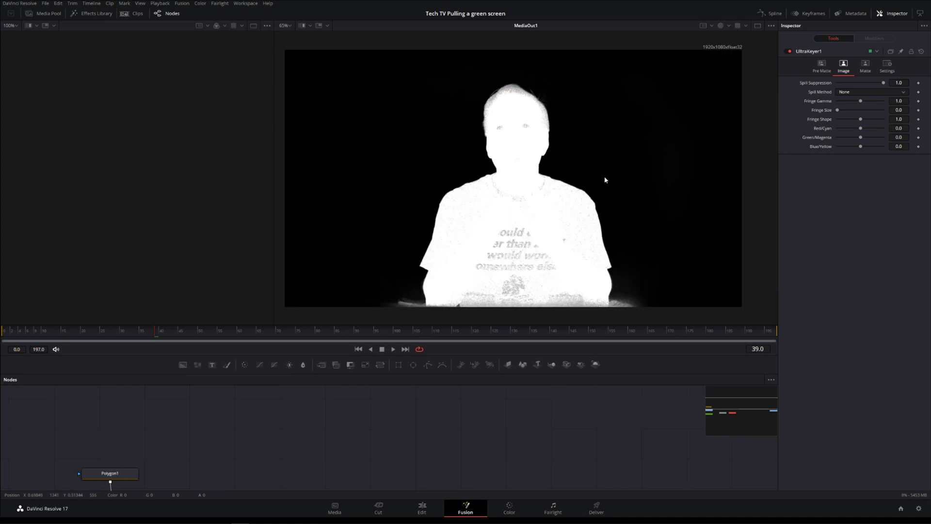
{"action": "key", "text": "c"}
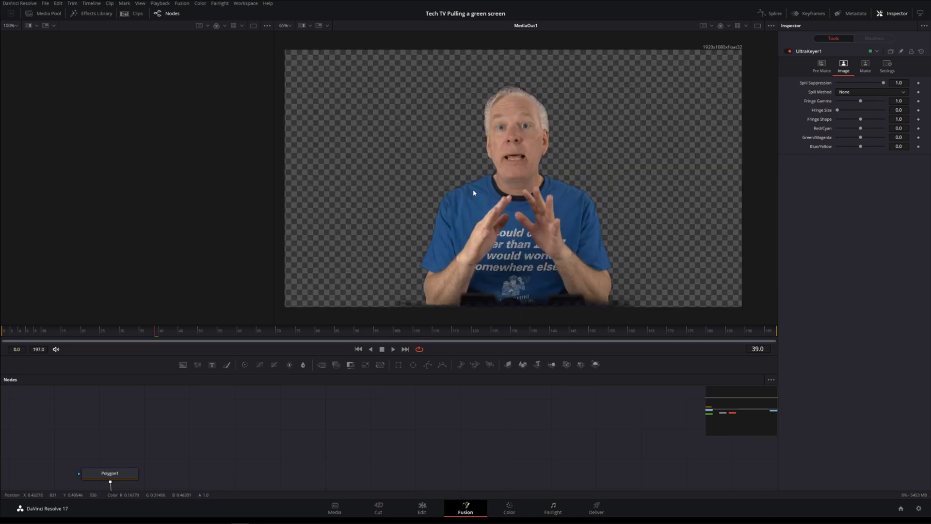
- Set the Ultra Keyer's matte threshold to low 0.061 and high 0.406 while viewing the alpha
{"action": "key", "text": "a"}
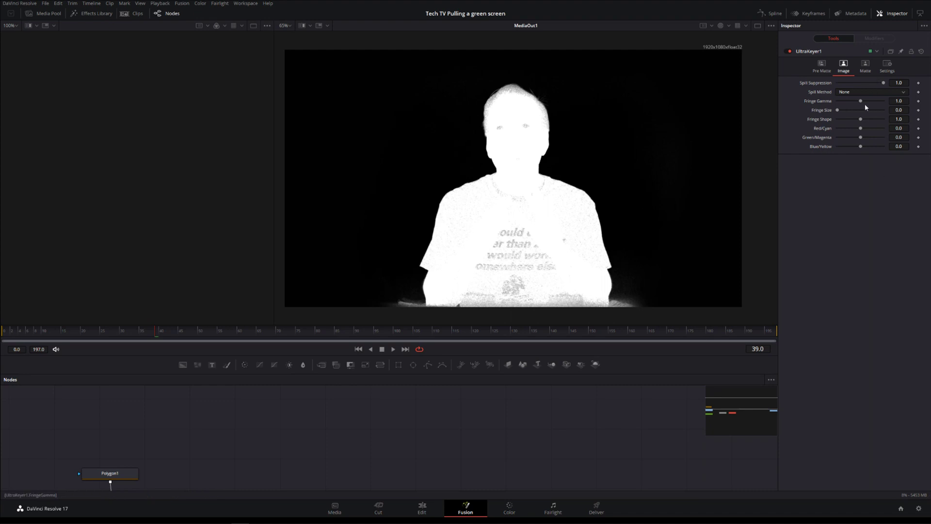
{"action": "left_click", "coordinate": [866, 66]}
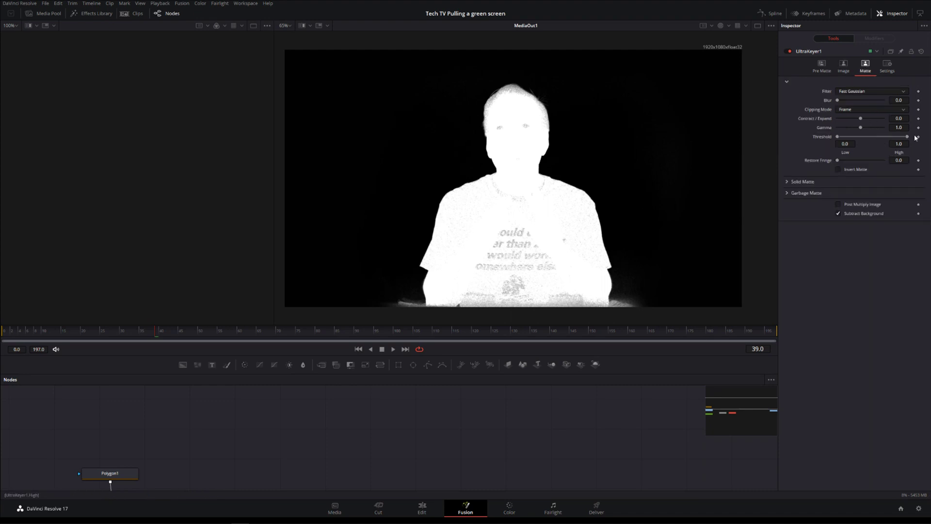
{"action": "left_click_drag", "start_coordinate": [908, 138], "coordinate": [884, 159]}
{"action": "left_click_drag", "start_coordinate": [881, 158], "coordinate": [872, 166]}
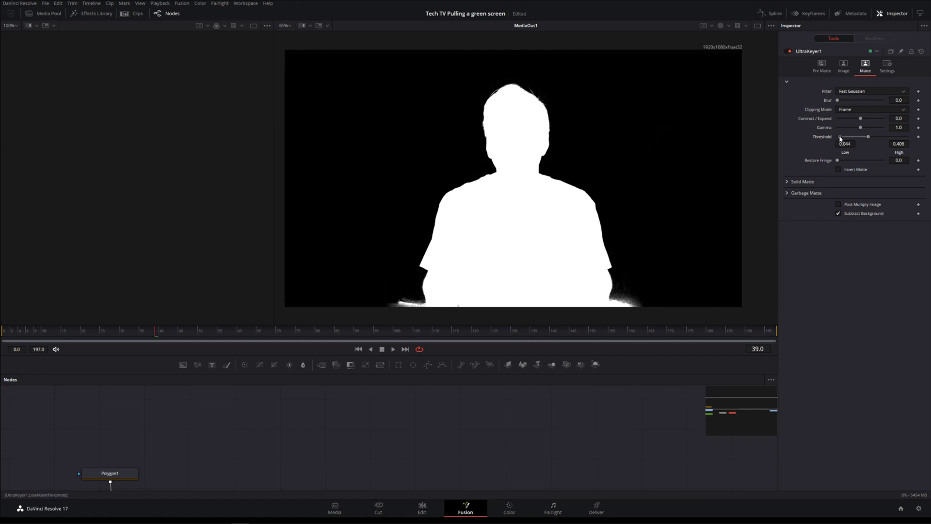
{"action": "left_click_drag", "start_coordinate": [837, 139], "coordinate": [840, 138]}
{"action": "left_click_drag", "start_coordinate": [840, 146], "coordinate": [842, 146]}
- Examine the keyed colour image around the presenter's hair, shoulders, shirt and the desk edge
{"action": "key", "text": "c"}
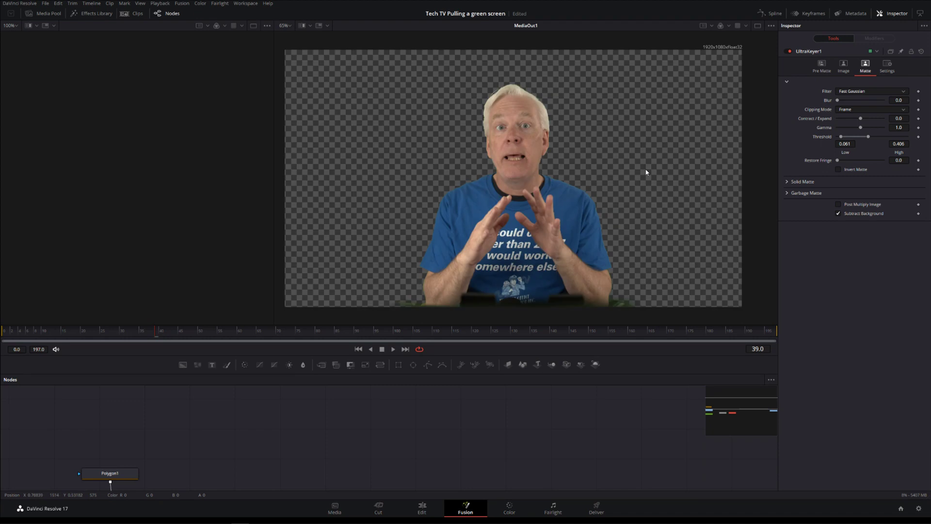
{"action": "scroll", "coordinate": [643, 148], "scroll_direction": "up", "scroll_amount": 4}
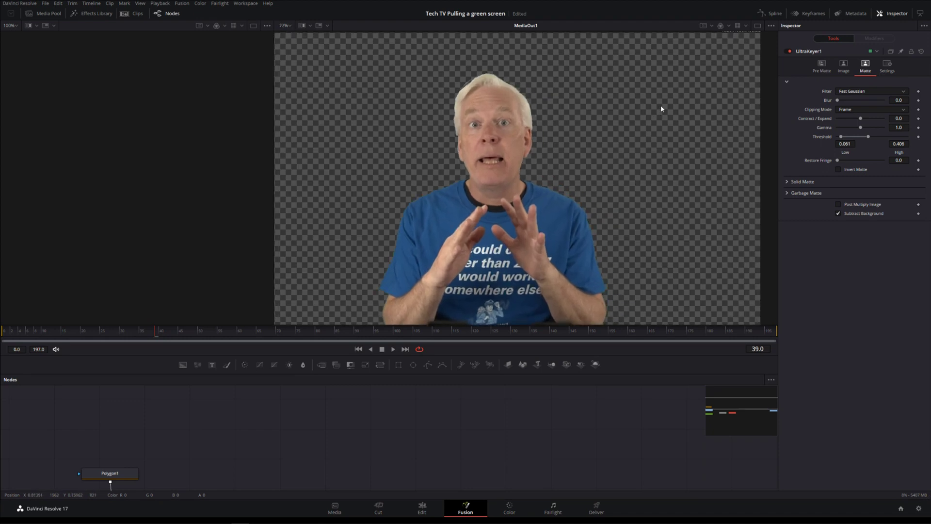
{"action": "left_click_drag", "start_coordinate": [605, 159], "coordinate": [680, 168]}
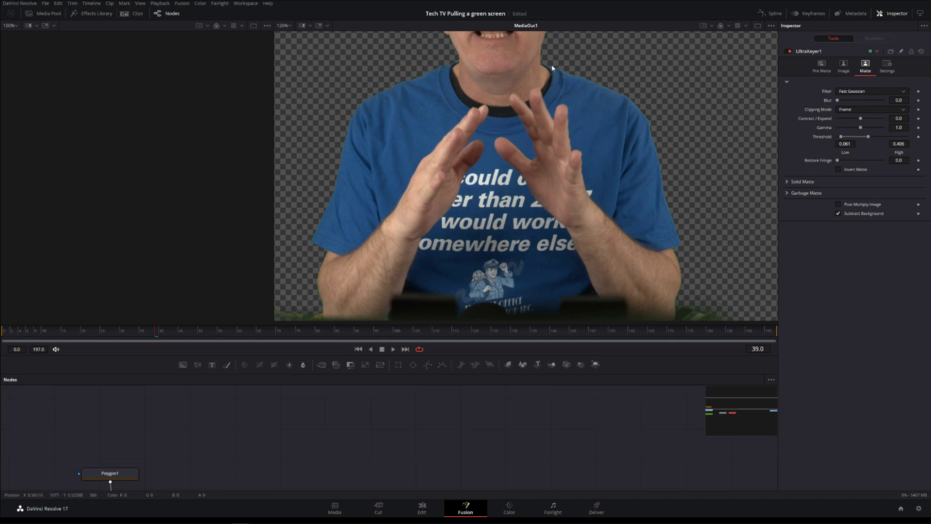
{"action": "scroll", "coordinate": [605, 227], "scroll_direction": "up", "scroll_amount": 5}
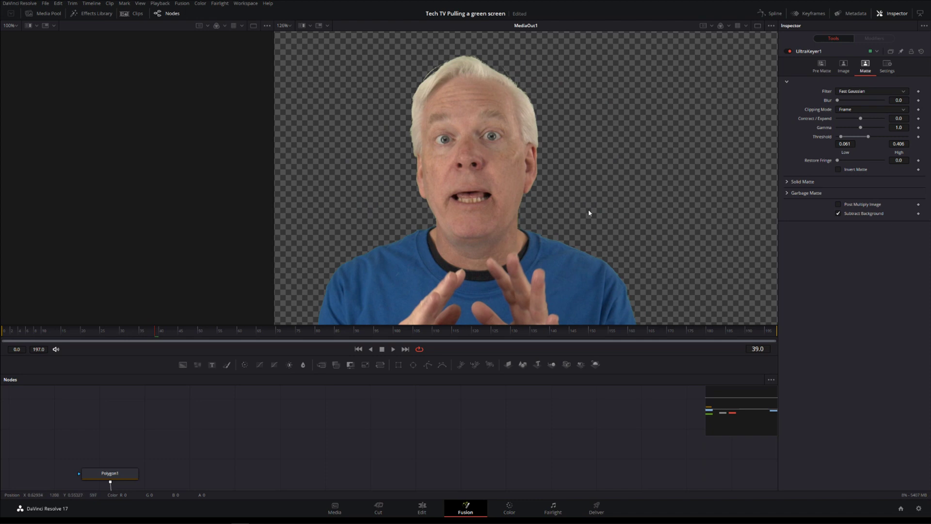
{"action": "scroll", "coordinate": [619, 123], "scroll_direction": "up", "scroll_amount": 3}
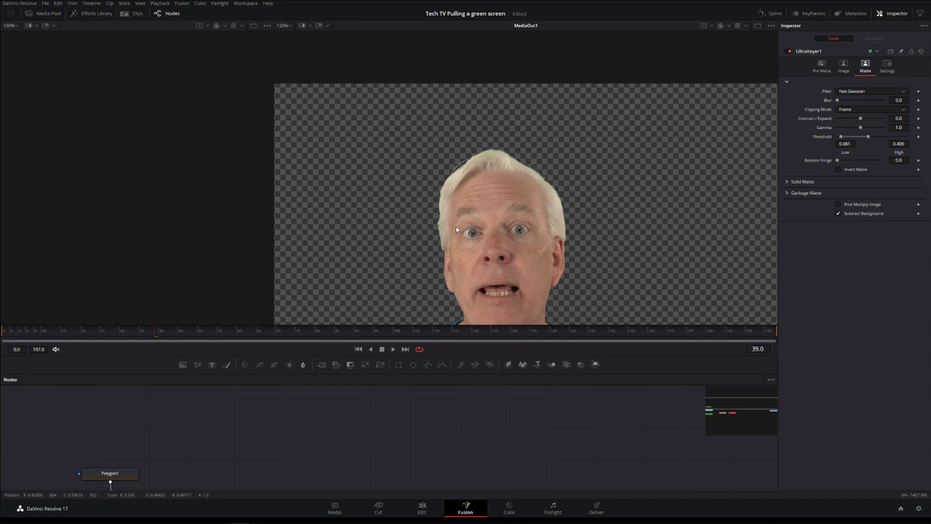
{"action": "scroll", "coordinate": [654, 143], "scroll_direction": "down", "scroll_amount": 6}
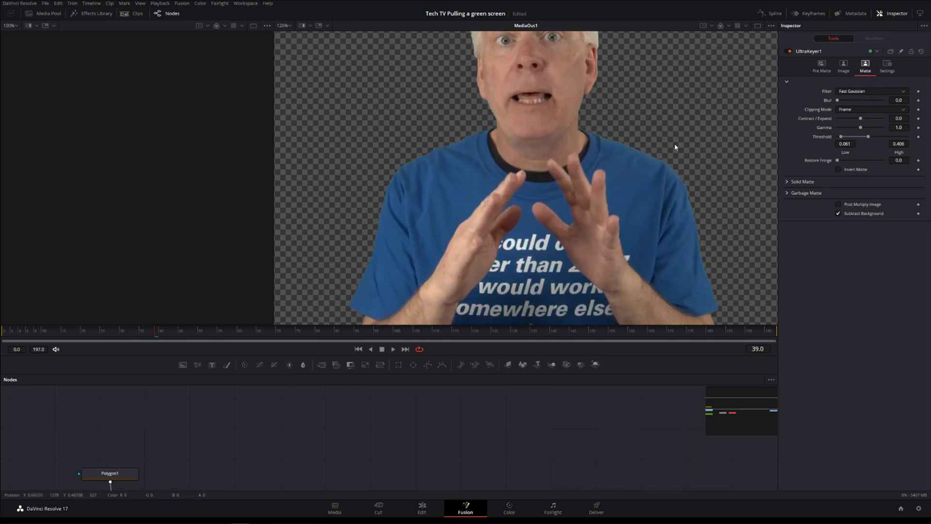
{"action": "scroll", "coordinate": [676, 147], "scroll_direction": "down", "scroll_amount": 5}
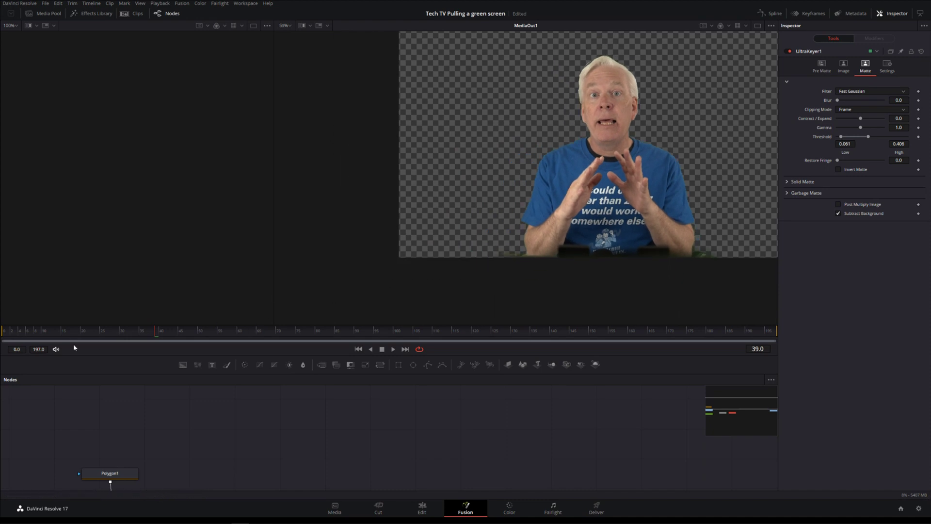
- Check the key frame by frame through the opening of the clip, backwards to frame 0 and forwards again
{"action": "left_click_drag", "start_coordinate": [29, 328], "coordinate": [47, 340]}
{"action": "key", "text": "Right"}
{"action": "key", "text": "Right"}
{"action": "key", "text": "Right"}
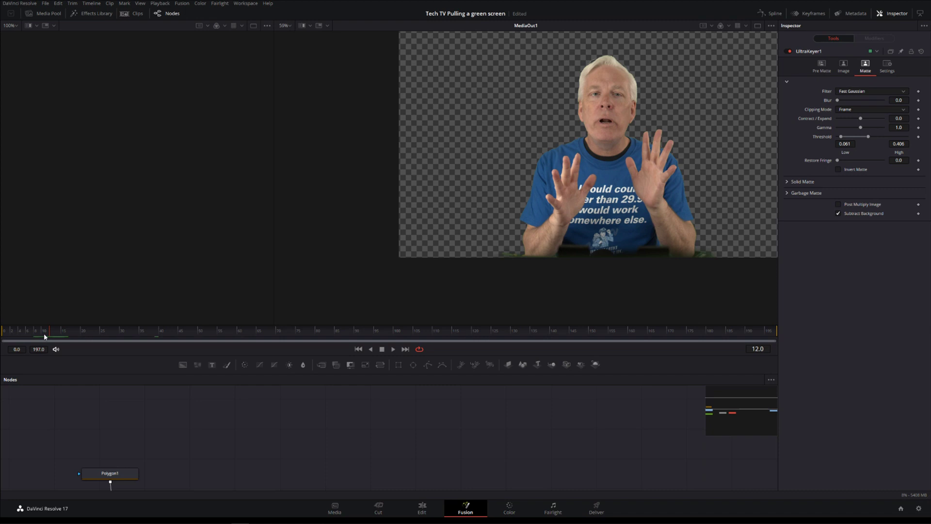
{"action": "key", "text": "Left"}
{"action": "key", "text": "Left"}
{"action": "key", "text": "Left"}
{"action": "key", "text": "Left"}
{"action": "key", "text": "Left"}
{"action": "key", "text": "Left"}
{"action": "key", "text": "Left"}
{"action": "key", "text": "Left"}
{"action": "key", "text": "Left"}
{"action": "key", "text": "Left"}
{"action": "key", "text": "Left"}
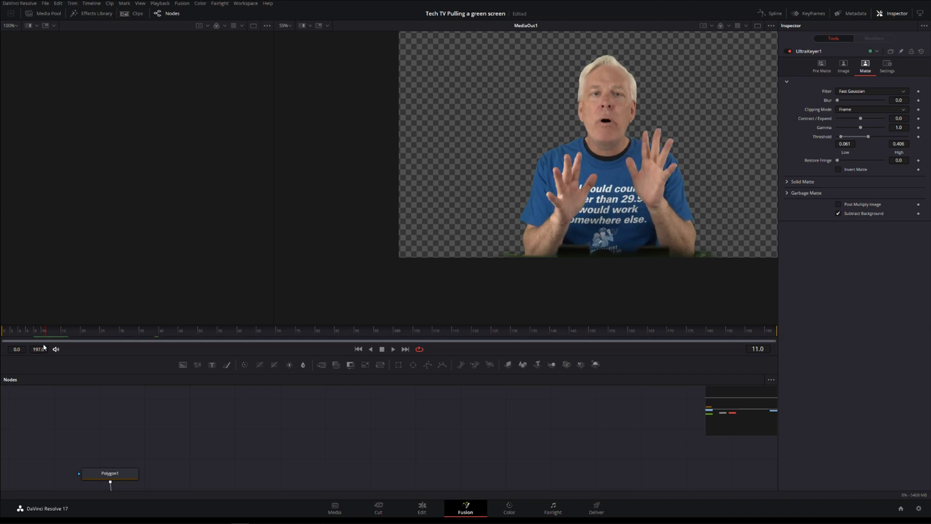
{"action": "key", "text": "Left"}
{"action": "key", "text": "Left"}
{"action": "key", "text": "Left"}
{"action": "key", "text": "Left"}
{"action": "key", "text": "Left"}
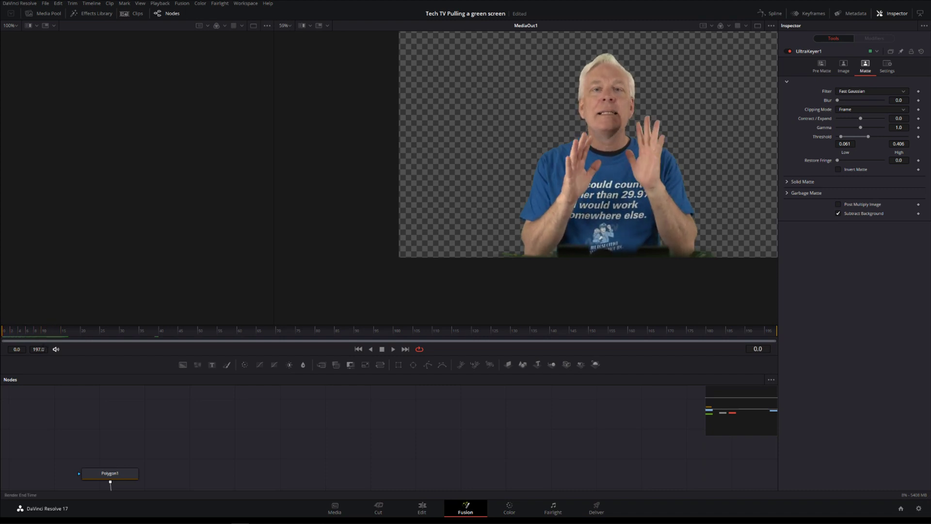
{"action": "key", "text": "Right"}
{"action": "key", "text": "Right"}
{"action": "key", "text": "Right"}
{"action": "key", "text": "Right"}
{"action": "key", "text": "Right"}
{"action": "key", "text": "Right"}
{"action": "key", "text": "Right"}
{"action": "key", "text": "Right"}
{"action": "key", "text": "Right"}
{"action": "key", "text": "Right"}
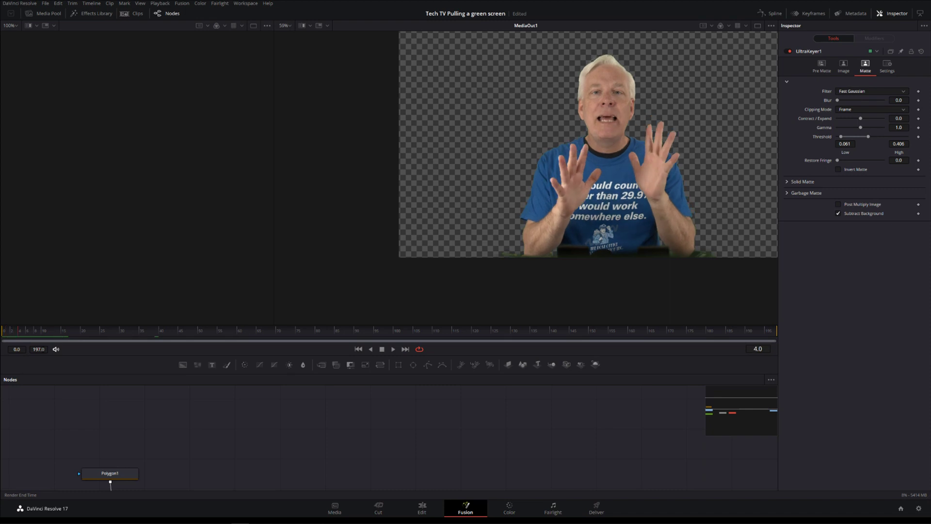
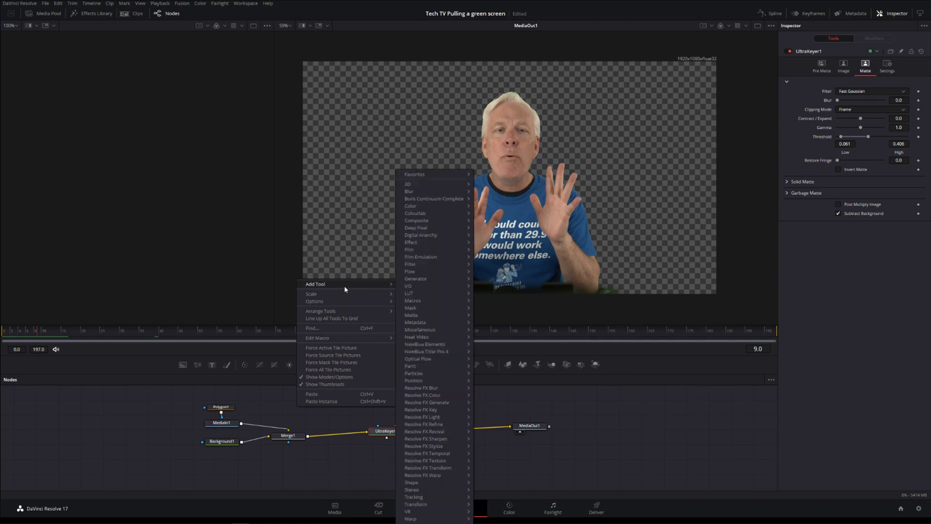
- Add an underlay named fgovergreensolid and fit it around the Polygon1, MediaIn1, Background1 and Merge1 nodes
{"action": "mouse_move", "coordinate": [417, 275]}
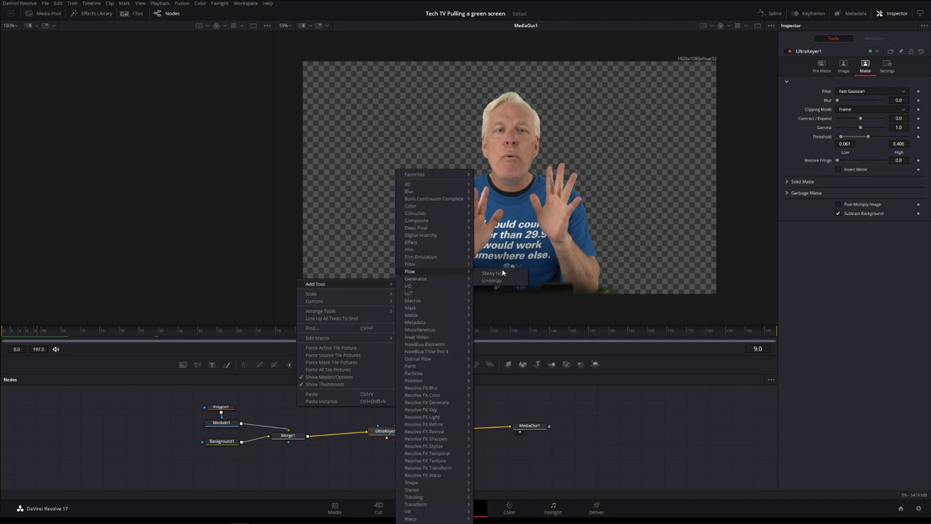
{"action": "left_click", "coordinate": [508, 285]}
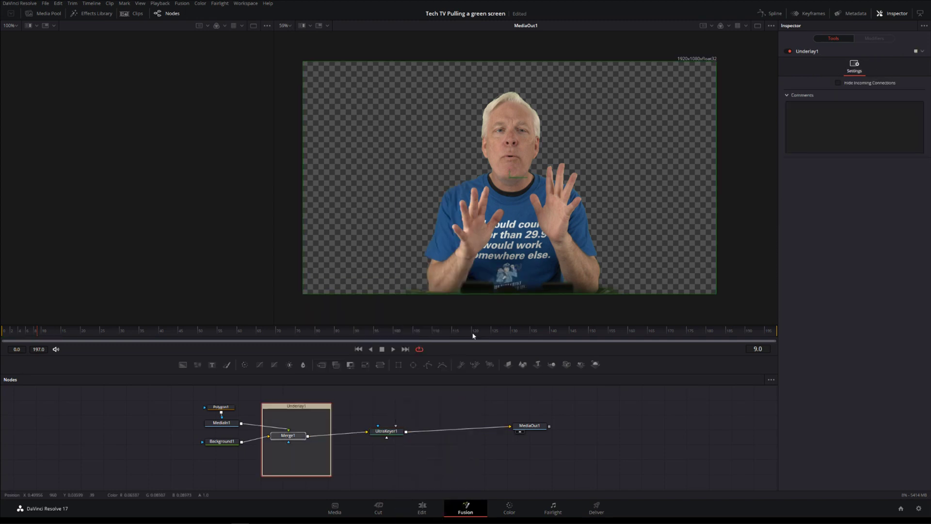
{"action": "left_click_drag", "start_coordinate": [293, 409], "coordinate": [290, 401]}
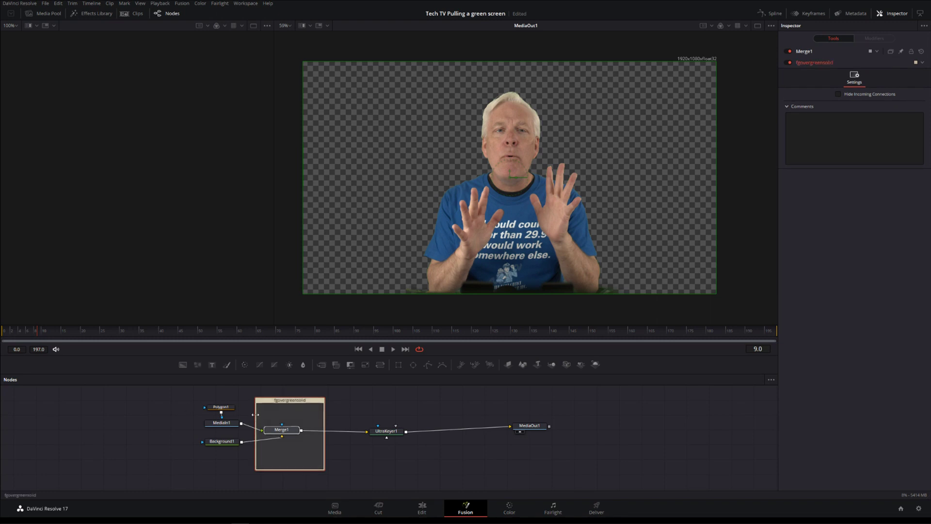
{"action": "left_click_drag", "start_coordinate": [255, 418], "coordinate": [189, 418]}
{"action": "mouse_move", "coordinate": [302, 402]}
{"action": "left_mouse_down"}
{"action": "mouse_move", "coordinate": [192, 407]}
{"action": "mouse_move", "coordinate": [316, 407]}
{"action": "mouse_move", "coordinate": [284, 407]}
{"action": "left_mouse_up"}
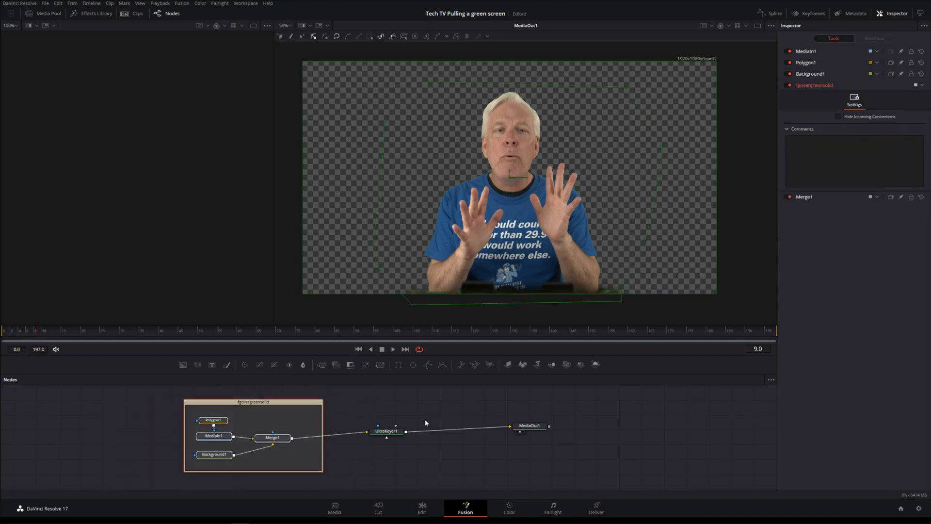
- Rename the Ultra Keyer node to BodyKey and move it closer to the underlay
{"action": "left_click", "coordinate": [386, 430]}
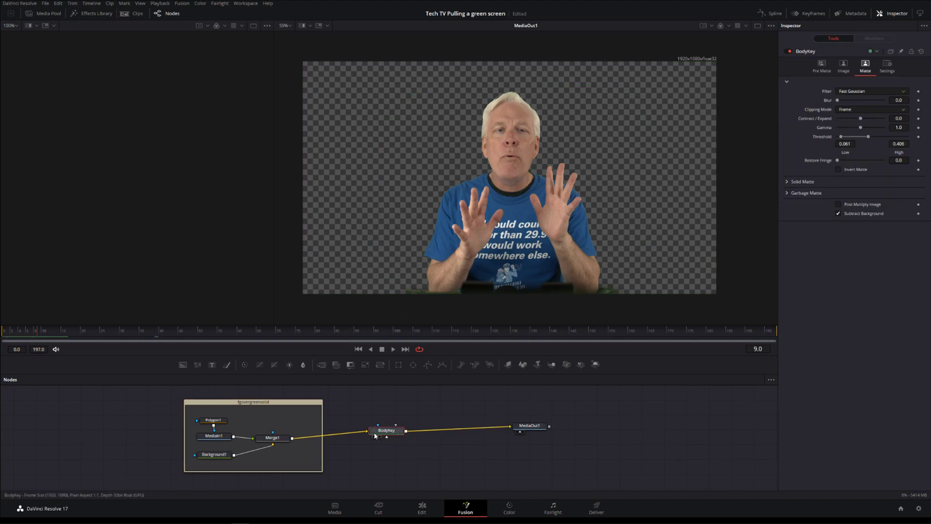
{"action": "left_click_drag", "start_coordinate": [375, 436], "coordinate": [363, 440]}
- Add a second Ultra Keyer above BodyKey, feed it from Merge1 and show it in the second viewer
{"action": "left_click", "coordinate": [383, 403]}
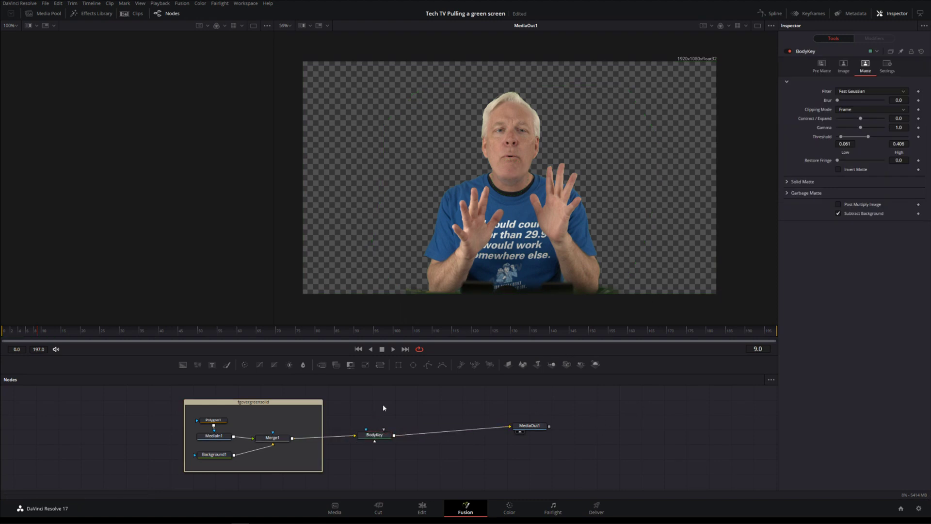
{"action": "key", "text": "shift+space"}
{"action": "type", "text": "u"}
{"action": "left_click", "coordinate": [253, 344]}
{"action": "left_click_drag", "start_coordinate": [293, 439], "coordinate": [383, 406]}
{"action": "key", "text": "2"}
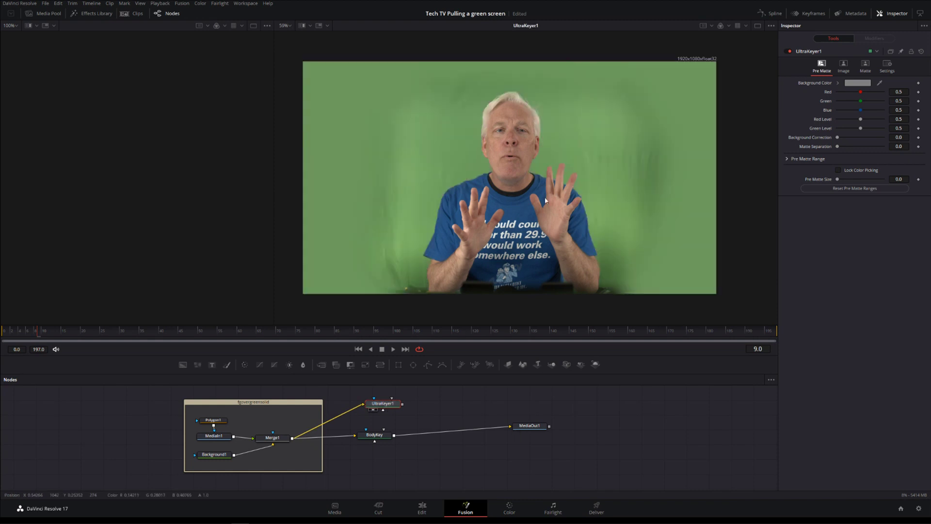
- Sample the green beside the presenter's hair as the new Ultra Keyer's background colour and inspect its alpha
{"action": "scroll", "coordinate": [545, 200], "scroll_direction": "up", "scroll_amount": 5}
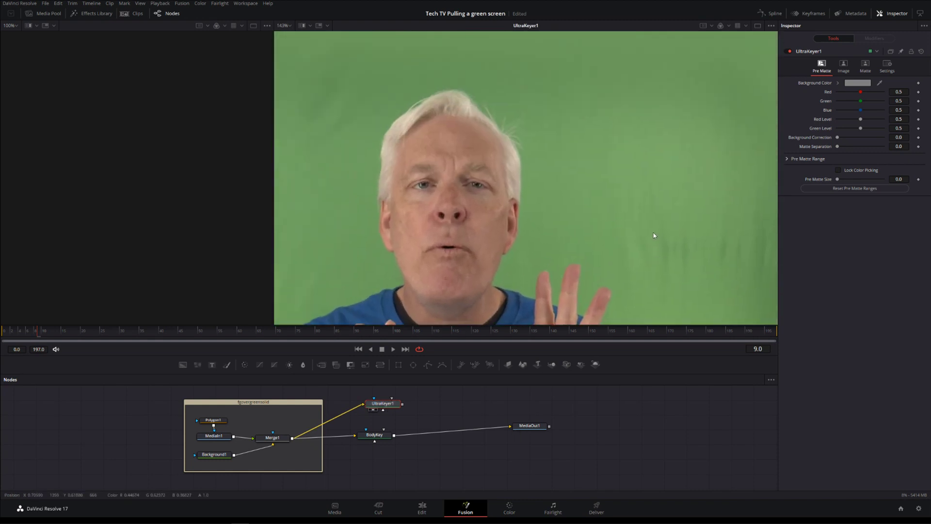
{"action": "left_click_drag", "start_coordinate": [881, 85], "coordinate": [527, 82]}
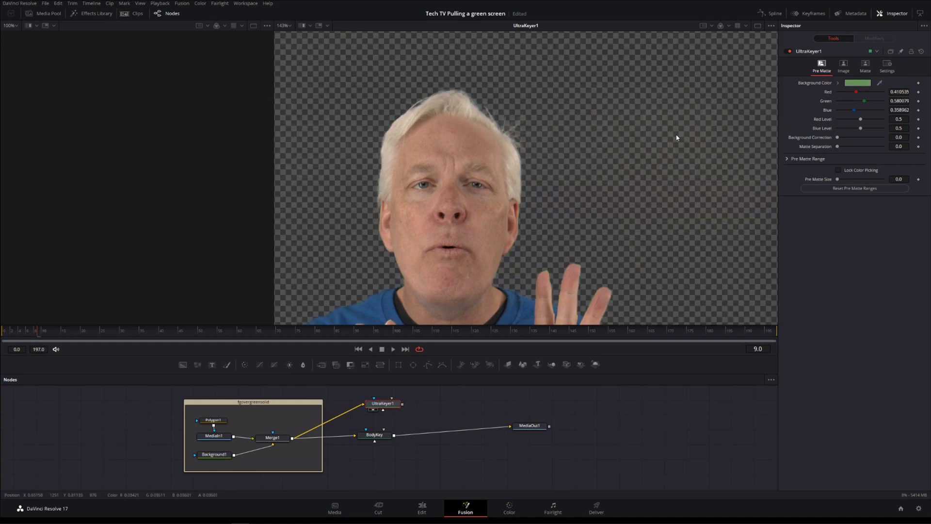
{"action": "key", "text": "a"}
{"action": "scroll", "coordinate": [665, 141], "scroll_direction": "down", "scroll_amount": 6}
{"action": "scroll", "coordinate": [696, 132], "scroll_direction": "up", "scroll_amount": 6}
- Set the new Ultra Keyer's matte threshold to low 0.022 and high 0.633
{"action": "left_click", "coordinate": [865, 66]}
{"action": "left_click_drag", "start_coordinate": [907, 137], "coordinate": [883, 161]}
{"action": "left_click_drag", "start_coordinate": [839, 138], "coordinate": [841, 142]}
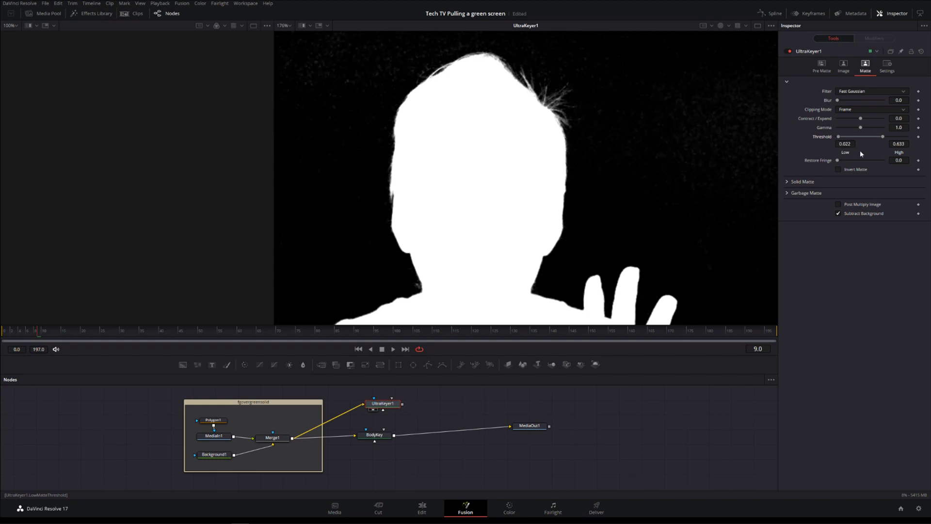
- Set the new Ultra Keyer's background correction to 0.016 and its background colour to red 0.417, green 0.575 and blue 0.354
{"action": "left_click", "coordinate": [821, 66]}
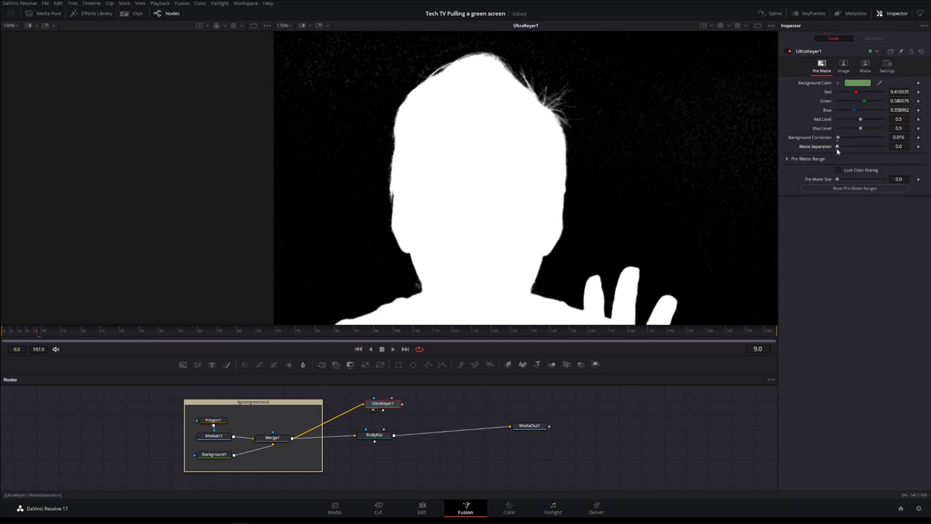
{"action": "scroll", "coordinate": [746, 145], "scroll_direction": "down", "scroll_amount": 2}
{"action": "mouse_move", "coordinate": [864, 101]}
{"action": "left_mouse_down"}
{"action": "mouse_move", "coordinate": [853, 111]}
{"action": "mouse_move", "coordinate": [857, 92]}
{"action": "left_mouse_up"}
- Examine the new key's alpha matte around the hair wisps, hand, lower body and background, and compare it with the colour image
{"action": "scroll", "coordinate": [747, 143], "scroll_direction": "up", "scroll_amount": 10}
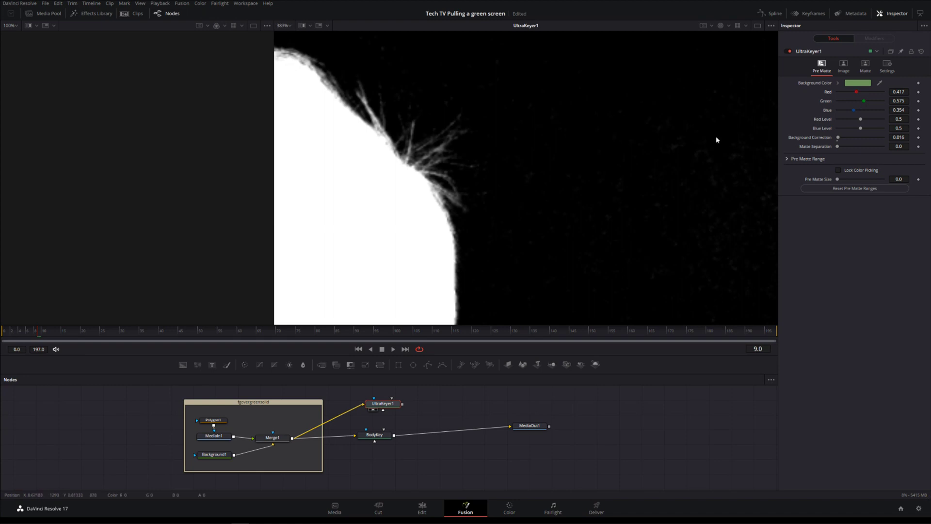
{"action": "scroll", "coordinate": [688, 182], "scroll_direction": "down", "scroll_amount": 5}
{"action": "scroll", "coordinate": [693, 160], "scroll_direction": "down", "scroll_amount": 3}
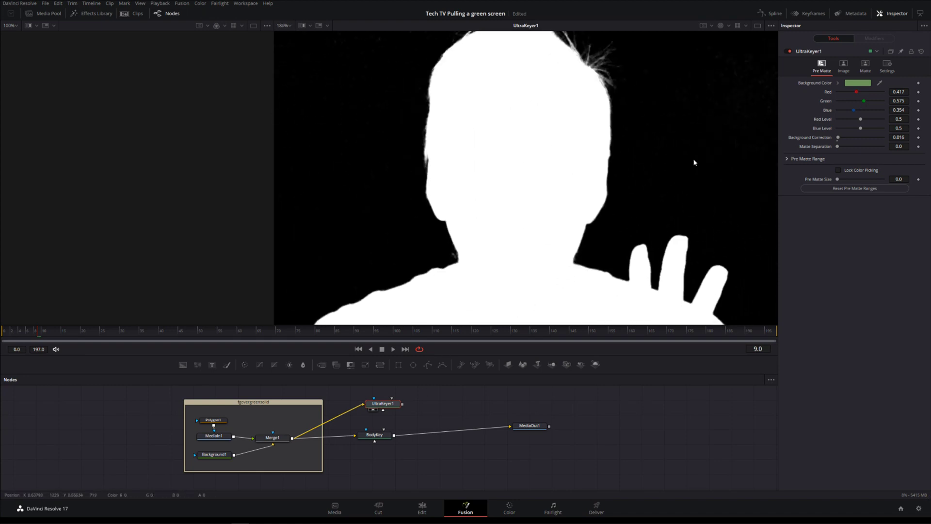
{"action": "scroll", "coordinate": [712, 165], "scroll_direction": "down", "scroll_amount": 4}
{"action": "left_click_drag", "start_coordinate": [636, 217], "coordinate": [537, 239]}
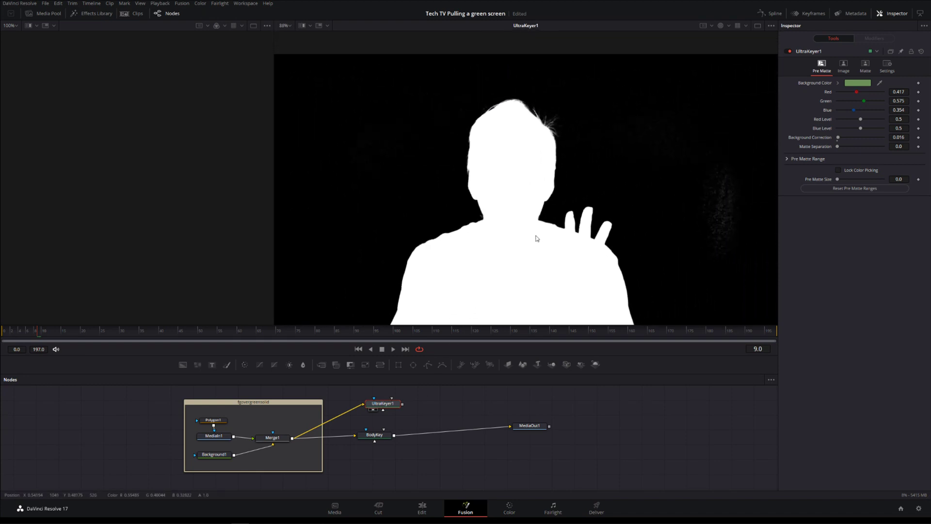
{"action": "left_click_drag", "start_coordinate": [697, 203], "coordinate": [667, 202]}
{"action": "left_click_drag", "start_coordinate": [600, 194], "coordinate": [703, 69]}
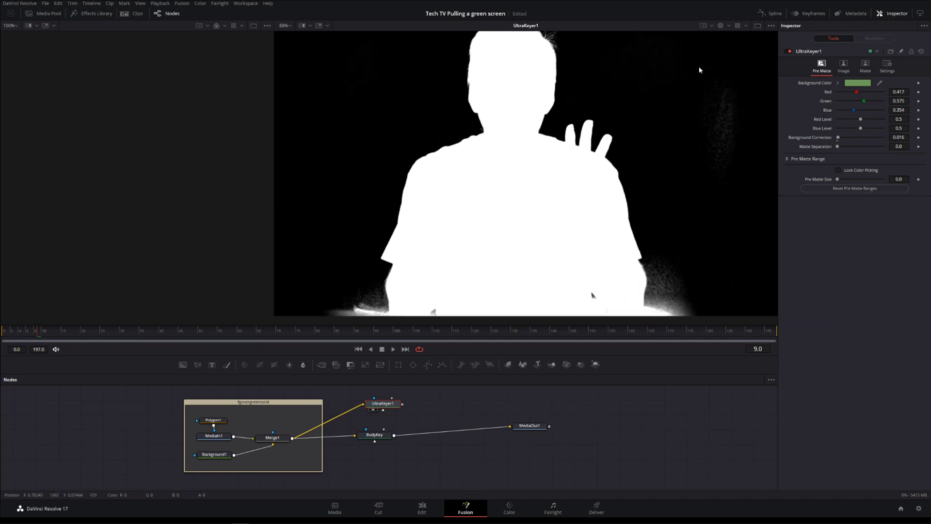
{"action": "left_click_drag", "start_coordinate": [707, 141], "coordinate": [660, 291]}
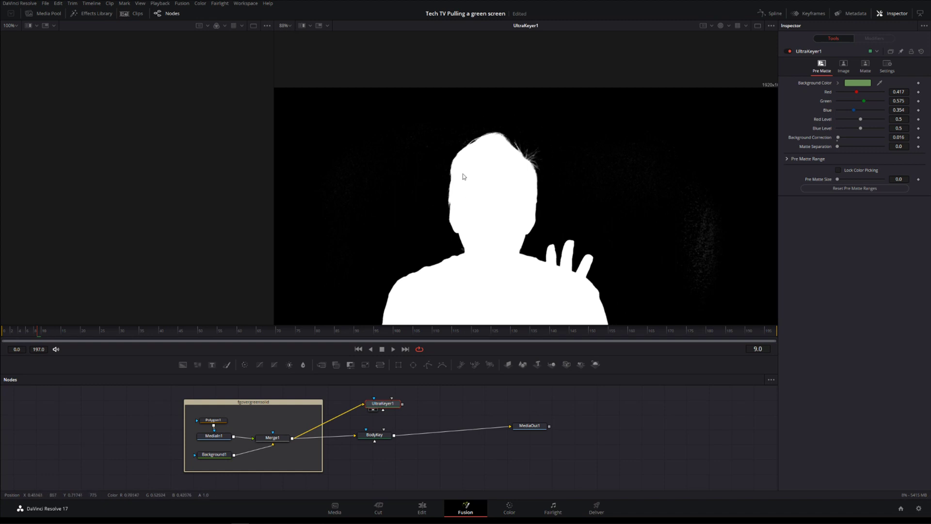
{"action": "key", "text": "c"}
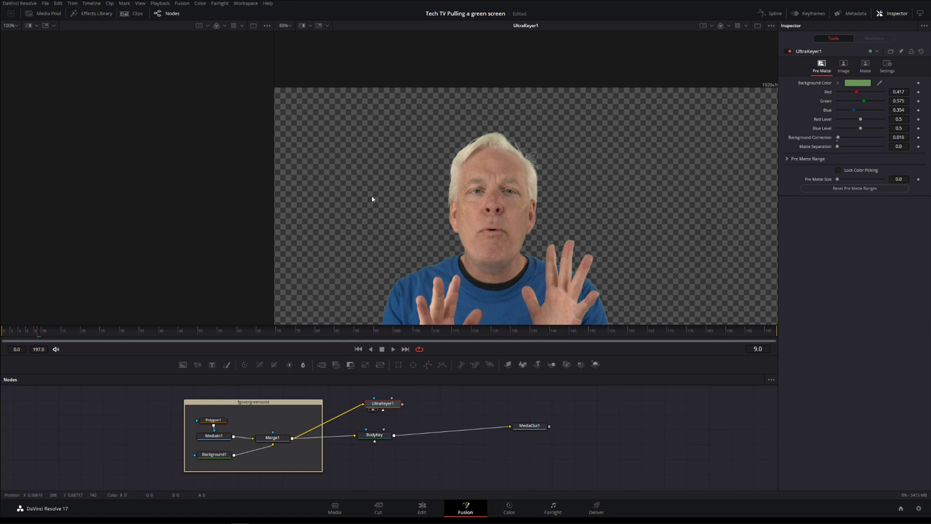
- Add a Tracker node after the second Ultra Keyer
{"action": "key", "text": "shift+space"}
{"action": "type", "text": "u"}
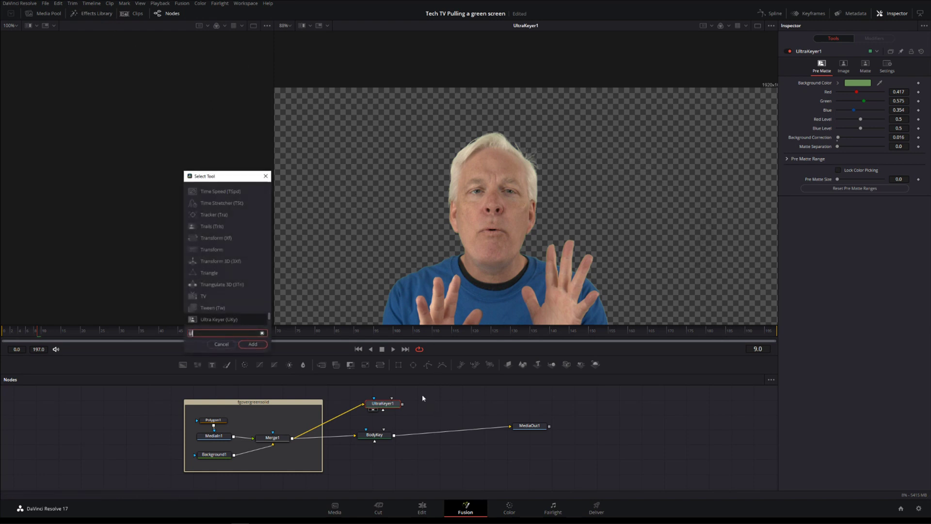
{"action": "key", "text": "BackSpace"}
{"action": "type", "text": "tr"}
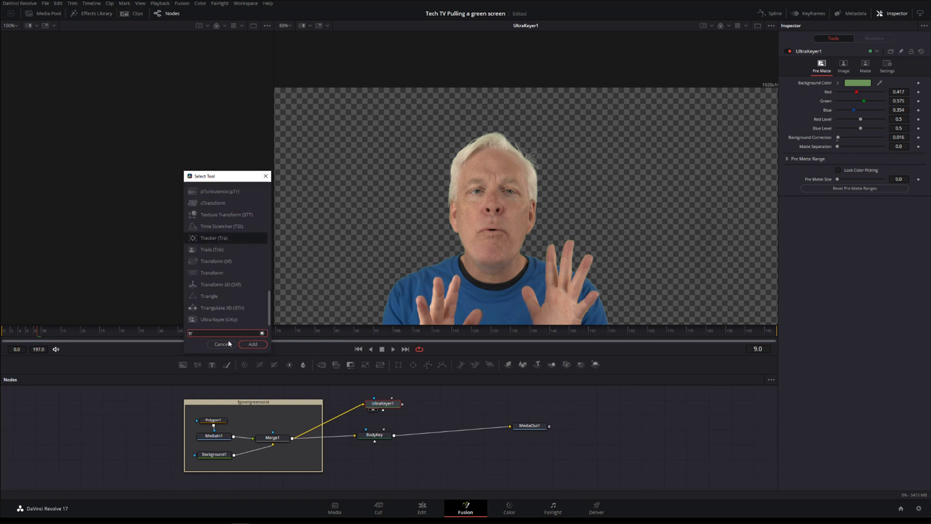
{"action": "left_click", "coordinate": [254, 344]}
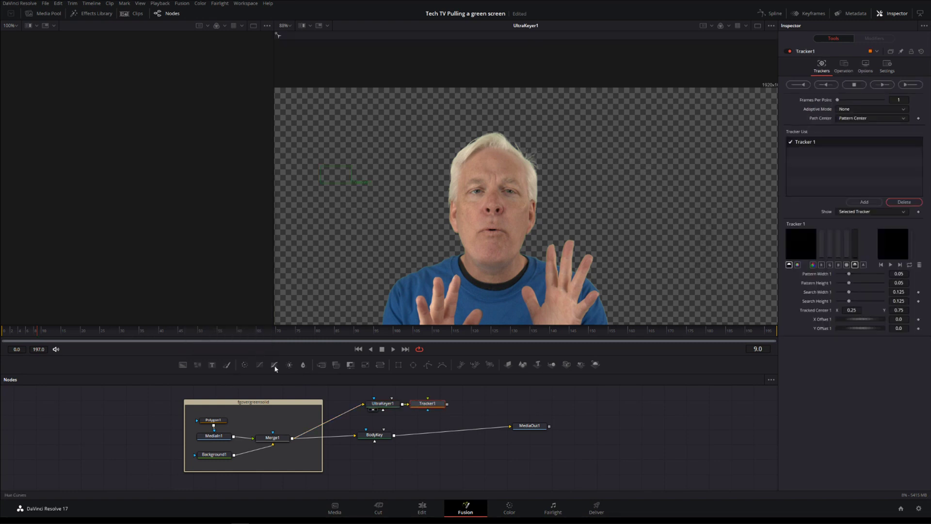
- Rename the Tracker node to eyetrack, place it below BodyKey, feed it from Merge1 and view it
{"action": "left_click_drag", "start_coordinate": [428, 408], "coordinate": [374, 476]}
{"action": "left_click_drag", "start_coordinate": [291, 439], "coordinate": [383, 477]}
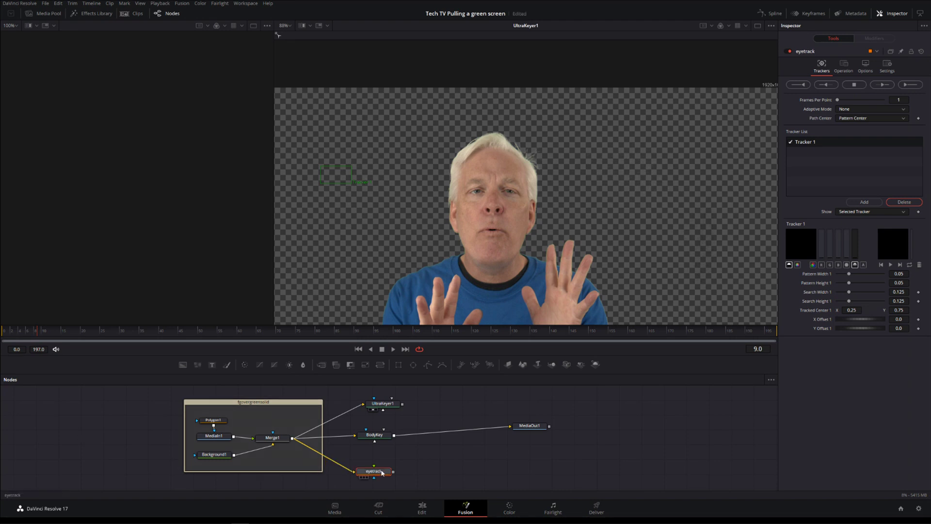
{"action": "key", "text": "1"}
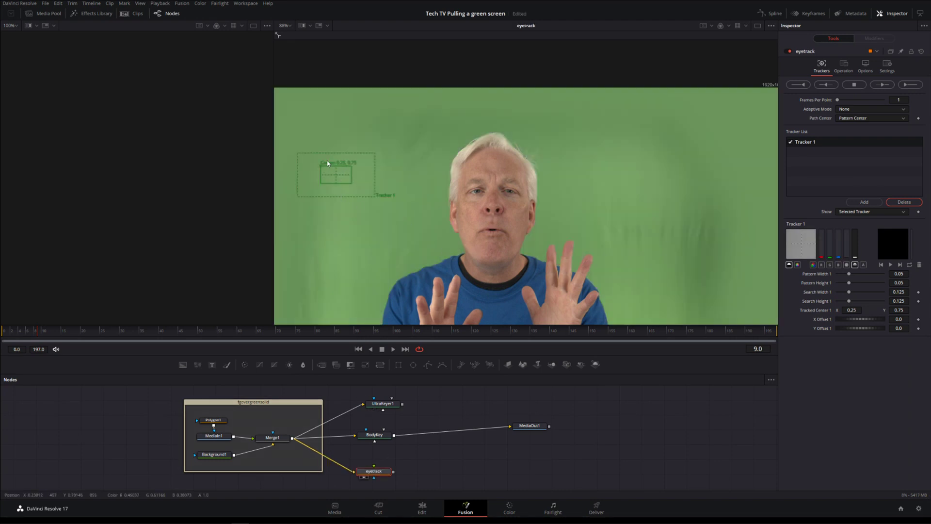
- Place the tracker pattern over the man's eye and track it through the whole clip, backward and forward
{"action": "left_click_drag", "start_coordinate": [321, 167], "coordinate": [504, 212]}
{"action": "left_click", "coordinate": [798, 85]}
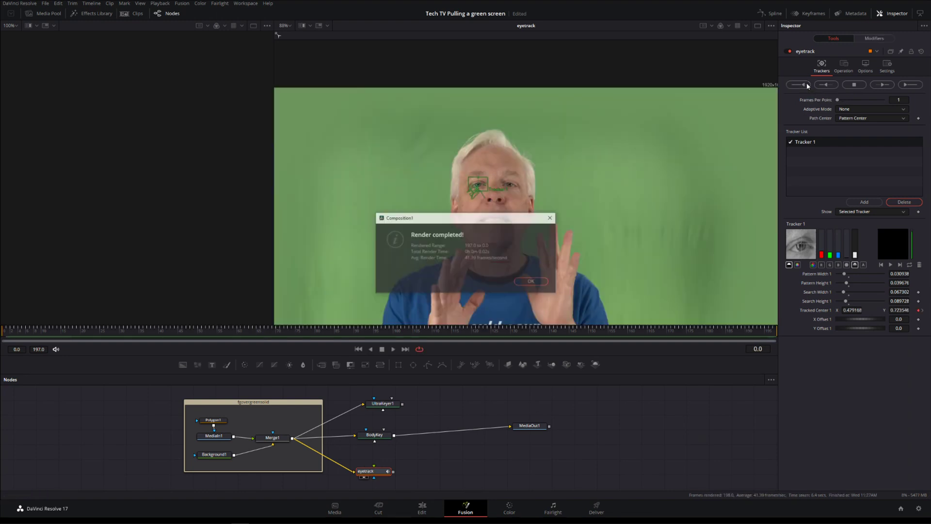
{"action": "left_click", "coordinate": [905, 88]}
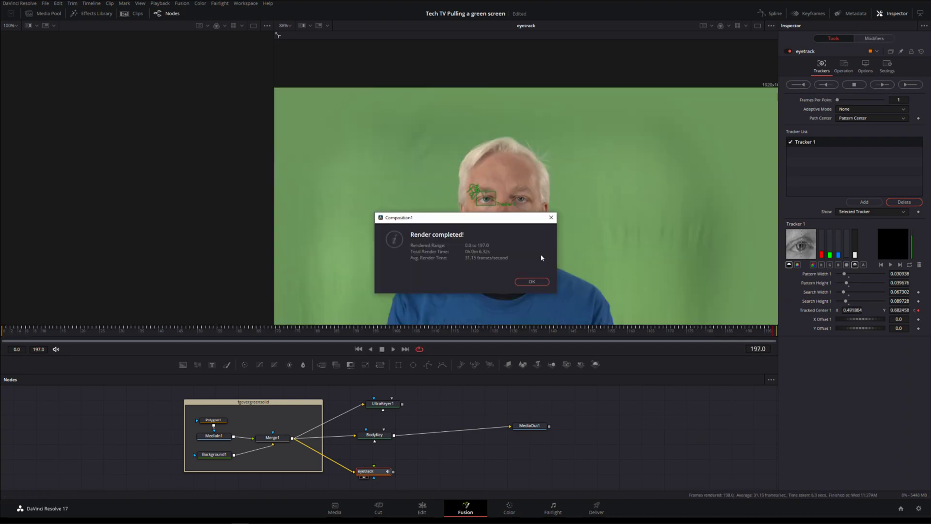
{"action": "left_click", "coordinate": [532, 281]}
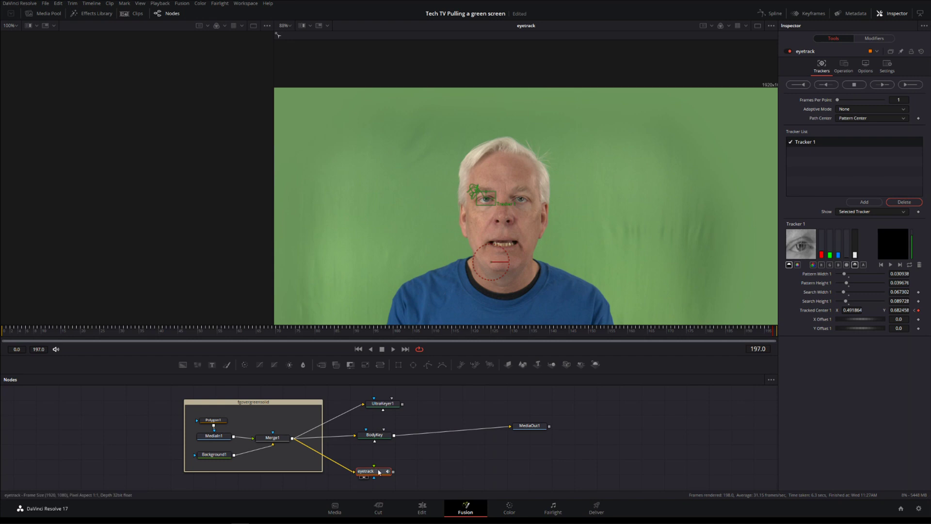
- Disconnect the eyetrack node, park it before the green-screen group, and view UltraKeyer1
{"action": "left_click_drag", "start_coordinate": [381, 476], "coordinate": [153, 413]}
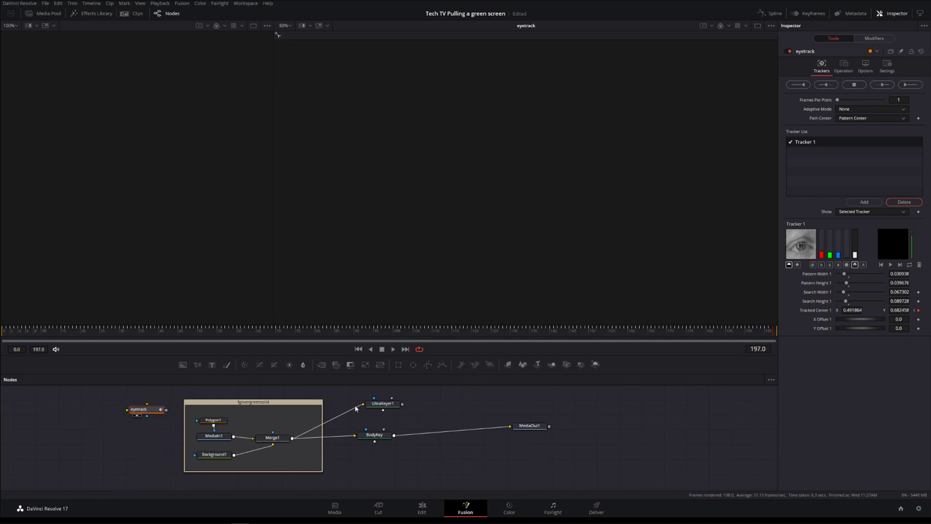
{"action": "left_click_drag", "start_coordinate": [379, 404], "coordinate": [484, 252]}
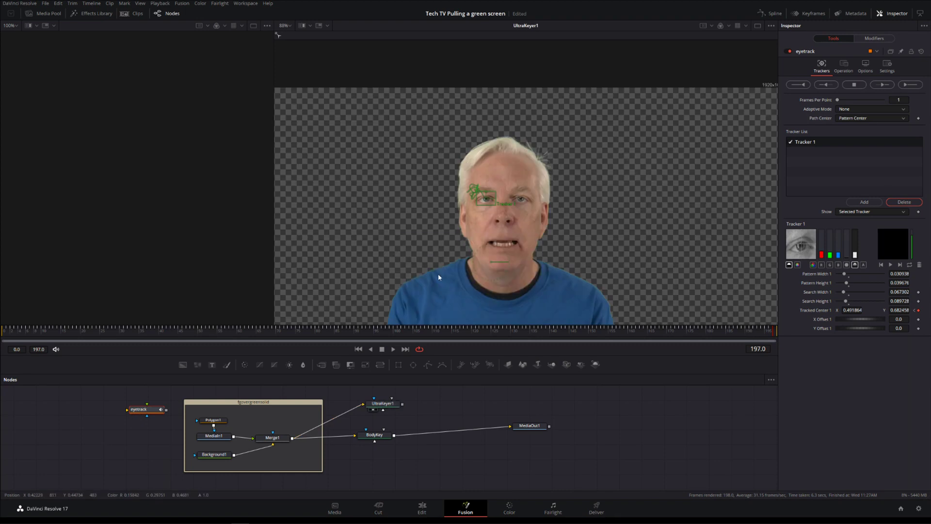
{"action": "left_click_drag", "start_coordinate": [145, 410], "coordinate": [148, 428]}
- Add a Polygon mask and draw a closed arch around the hair, following the hairline inside and leaving room for wisps outside
{"action": "left_click_drag", "start_coordinate": [428, 365], "coordinate": [431, 406]}
{"action": "left_click", "coordinate": [466, 205]}
{"action": "left_click", "coordinate": [467, 190]}
{"action": "left_click", "coordinate": [476, 173]}
{"action": "left_click", "coordinate": [489, 168]}
{"action": "left_click", "coordinate": [519, 178]}
{"action": "left_click", "coordinate": [536, 192]}
{"action": "left_click", "coordinate": [550, 205]}
{"action": "left_click", "coordinate": [562, 193]}
{"action": "left_click", "coordinate": [571, 144]}
{"action": "left_click", "coordinate": [550, 134]}
{"action": "left_click", "coordinate": [495, 129]}
{"action": "left_click", "coordinate": [467, 138]}
{"action": "left_click", "coordinate": [443, 180]}
{"action": "left_click", "coordinate": [449, 208]}
- Connect Polygon2 to UltraKeyer1 as a garbage matte and invert it so only the hair area is kept
{"action": "left_click_drag", "start_coordinate": [441, 406], "coordinate": [413, 408]}
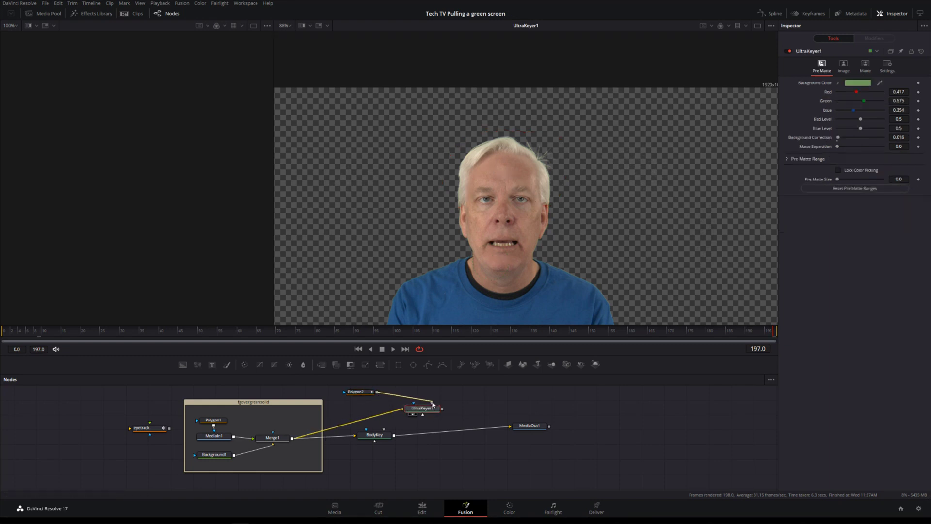
{"action": "key", "text": "a"}
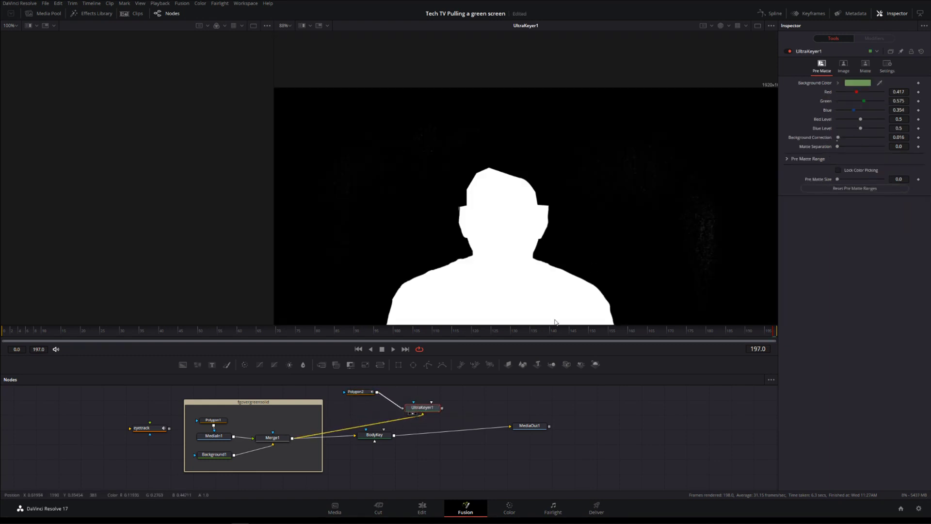
{"action": "left_click", "coordinate": [357, 391]}
{"action": "left_click", "coordinate": [839, 129]}
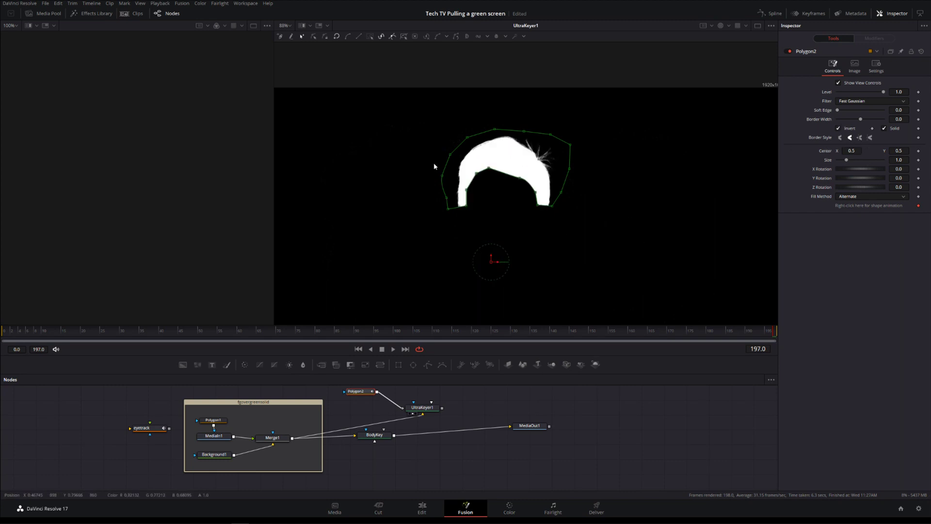
- Connect Polygon2's Center to the eyetrackTracker1Path Position
{"action": "right_click", "coordinate": [823, 153]}
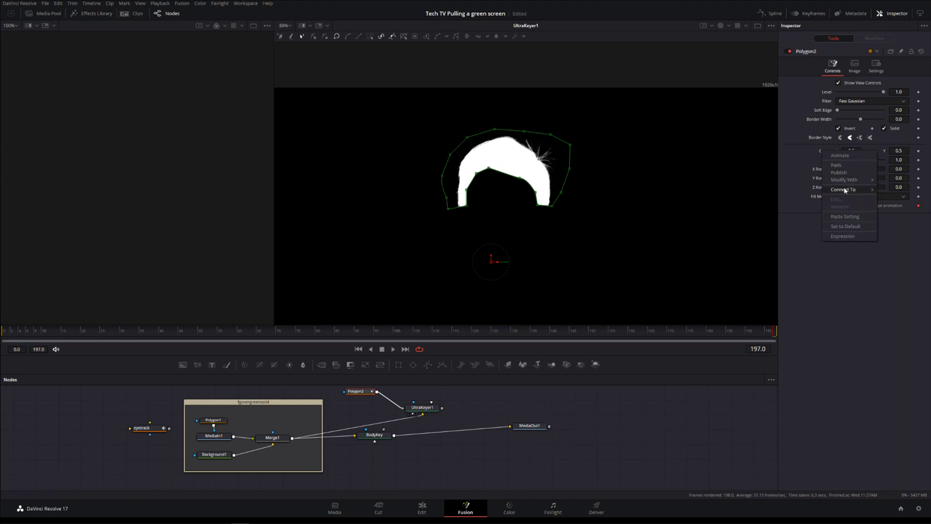
{"action": "mouse_move", "coordinate": [845, 190]}
{"action": "mouse_move", "coordinate": [793, 193]}
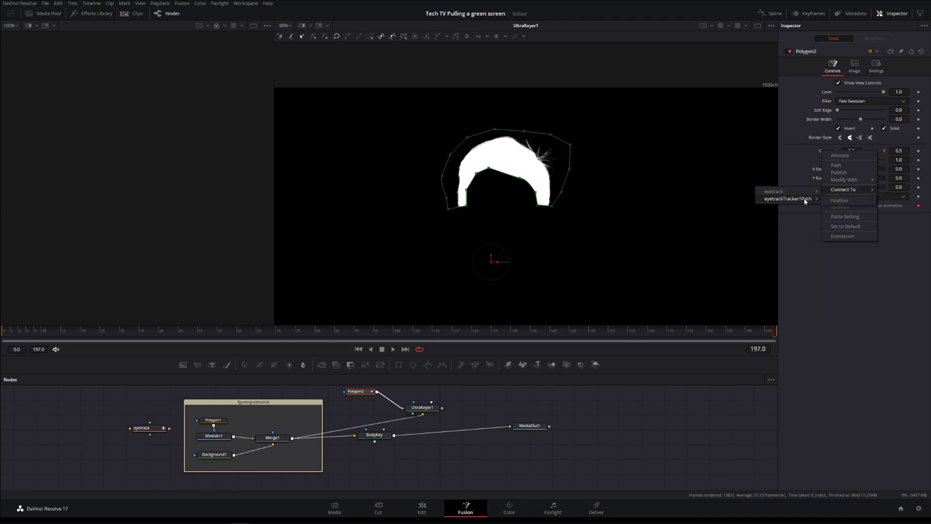
{"action": "left_click", "coordinate": [852, 200]}
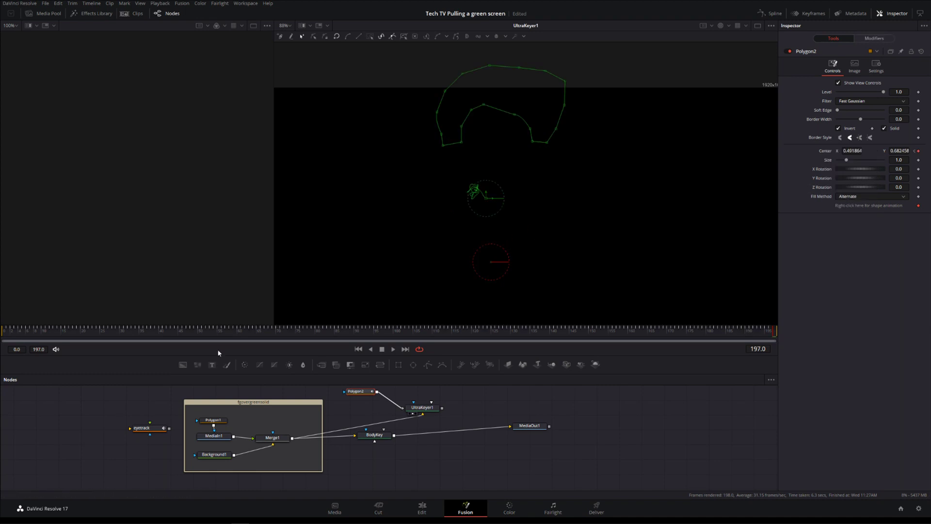
- Select all points of Polygon2 and move the shape back down over the hair, checking it in the alpha matte
{"action": "left_click_drag", "start_coordinate": [602, 176], "coordinate": [367, 35]}
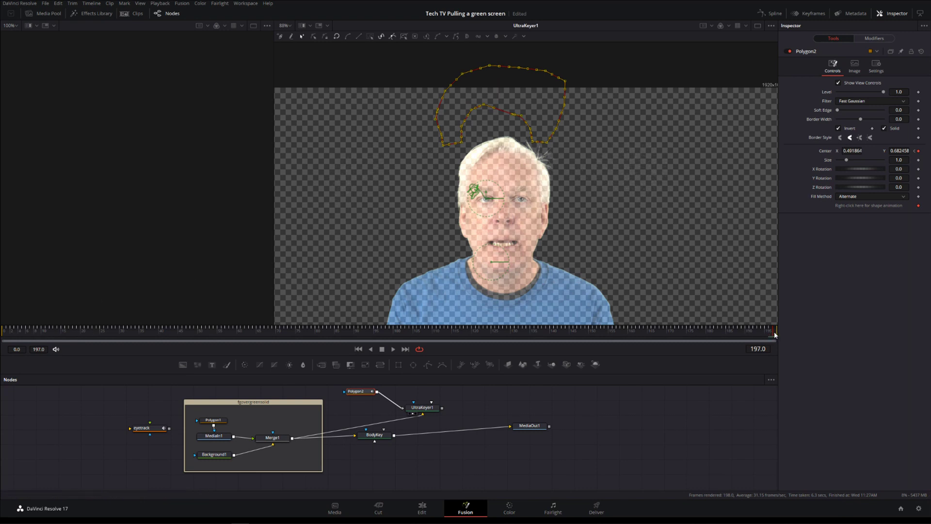
{"action": "left_click_drag", "start_coordinate": [547, 144], "coordinate": [558, 197]}
{"action": "left_click_drag", "start_coordinate": [555, 204], "coordinate": [555, 208]}
{"action": "left_click", "coordinate": [633, 250]}
{"action": "key", "text": "a"}
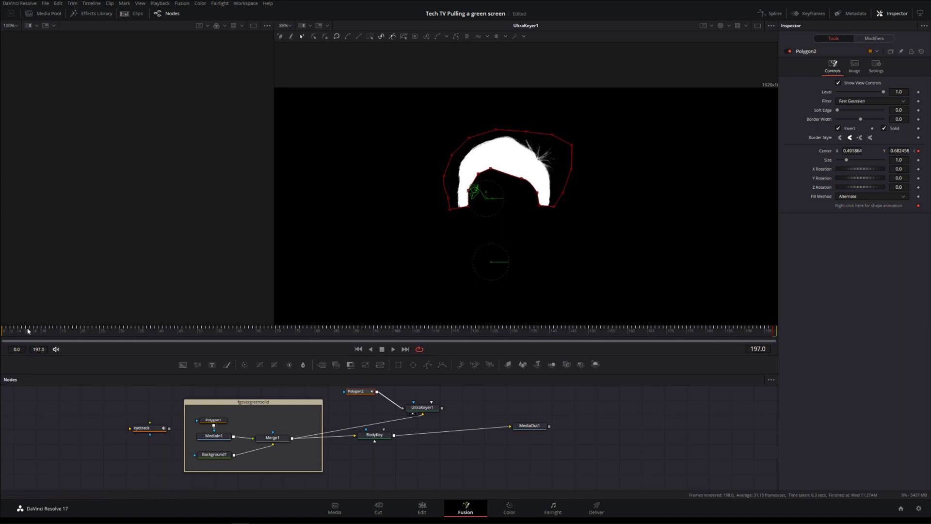
- Play the clip from the first frame to check that the hair matte follows the head movement
{"action": "key", "text": "Home"}
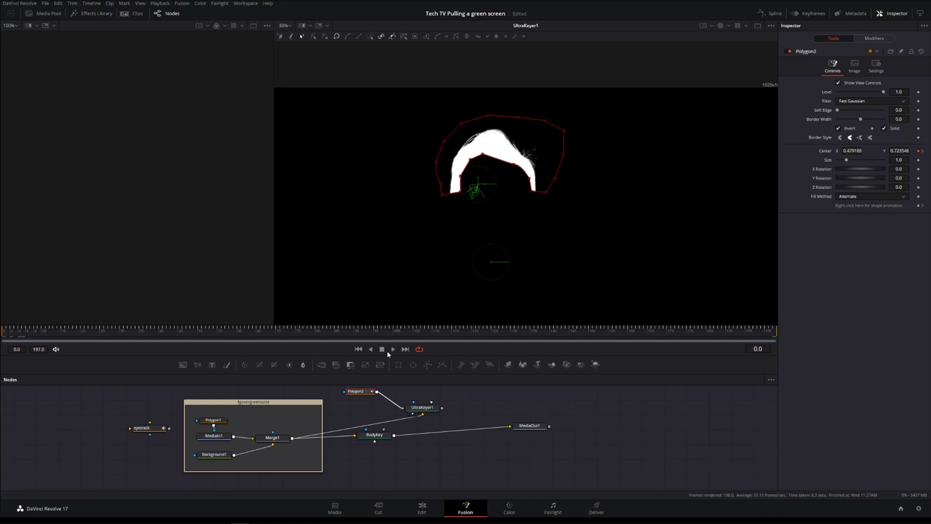
{"action": "left_click", "coordinate": [392, 349]}
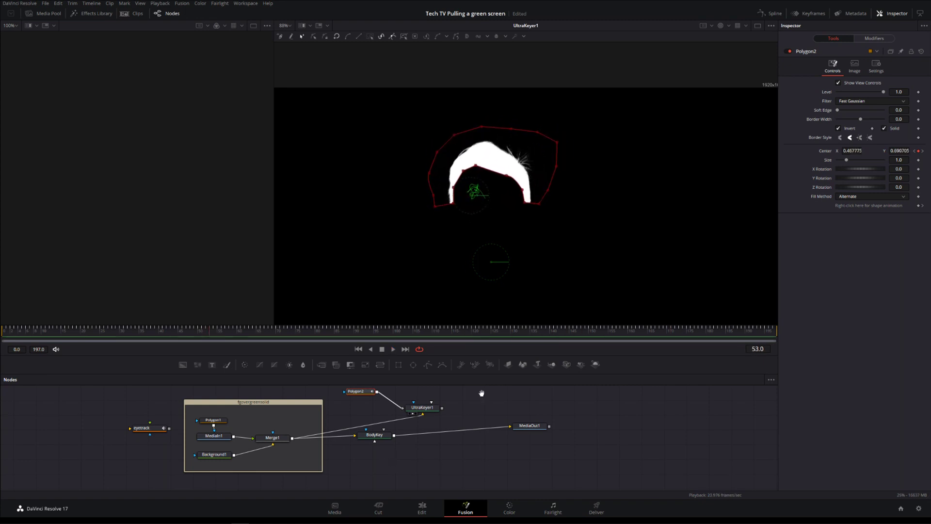
{"action": "key", "text": "space"}
- Place Polygon2 directly above UltraKeyer1 and add an underlay named hairkey to the node graph
{"action": "left_click_drag", "start_coordinate": [372, 415], "coordinate": [395, 397]}
{"action": "left_click_drag", "start_coordinate": [438, 431], "coordinate": [398, 415]}
{"action": "right_click", "coordinate": [416, 433]}
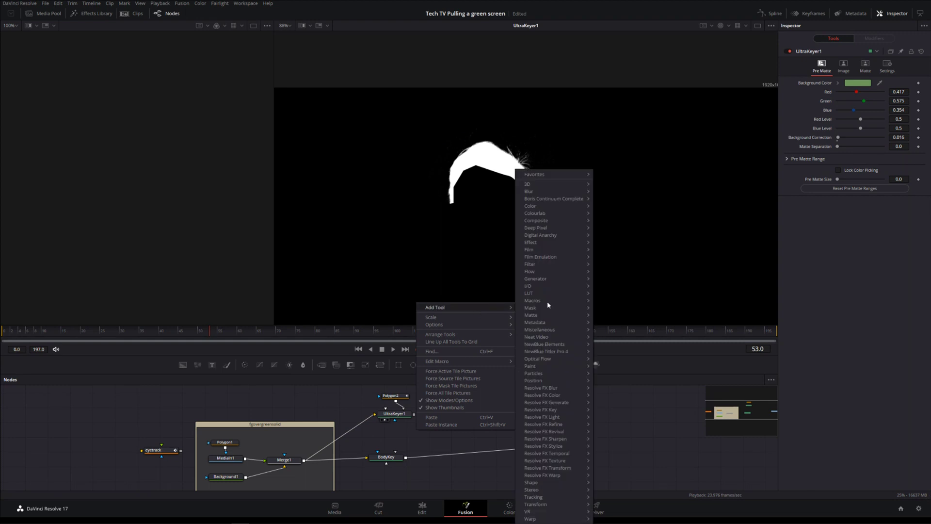
{"action": "left_click", "coordinate": [622, 282]}
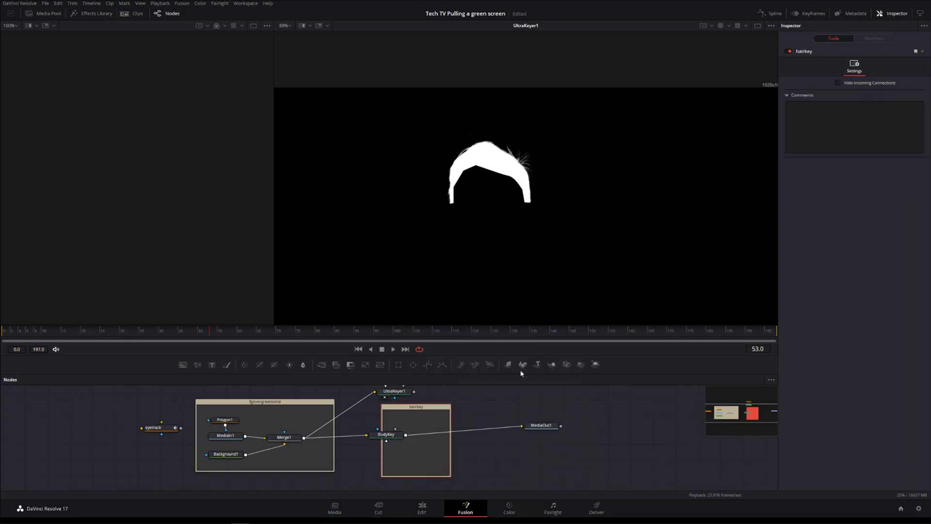
- Fit the hairkey underlay around Polygon2 and UltraKeyer1, and enlarge the node graph area
{"action": "scroll", "coordinate": [428, 437], "scroll_direction": "up", "scroll_amount": 2}
{"action": "left_click_drag", "start_coordinate": [427, 461], "coordinate": [416, 406]}
{"action": "left_click_drag", "start_coordinate": [374, 427], "coordinate": [356, 430]}
{"action": "left_click_drag", "start_coordinate": [399, 404], "coordinate": [399, 409]}
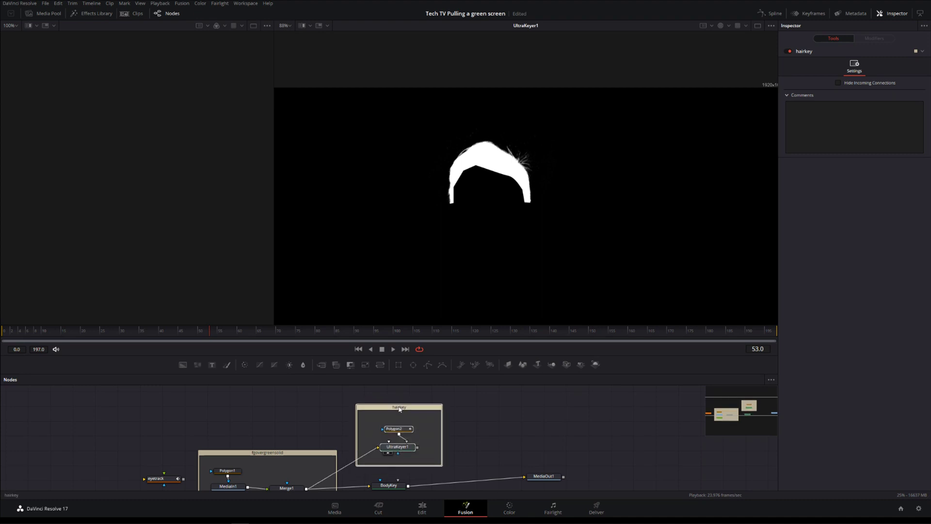
{"action": "scroll", "coordinate": [466, 413], "scroll_direction": "down", "scroll_amount": 2}
{"action": "left_click_drag", "start_coordinate": [501, 340], "coordinate": [492, 230]}
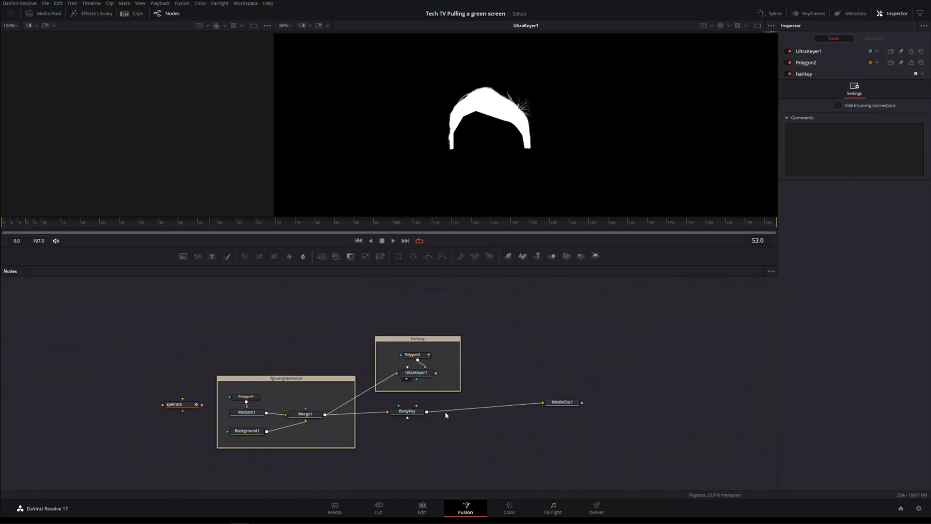
- Compare the alpha mattes of BodyKey and UltraKeyer1 up close along the hair edge and wisps
{"action": "left_click_drag", "start_coordinate": [407, 411], "coordinate": [531, 142]}
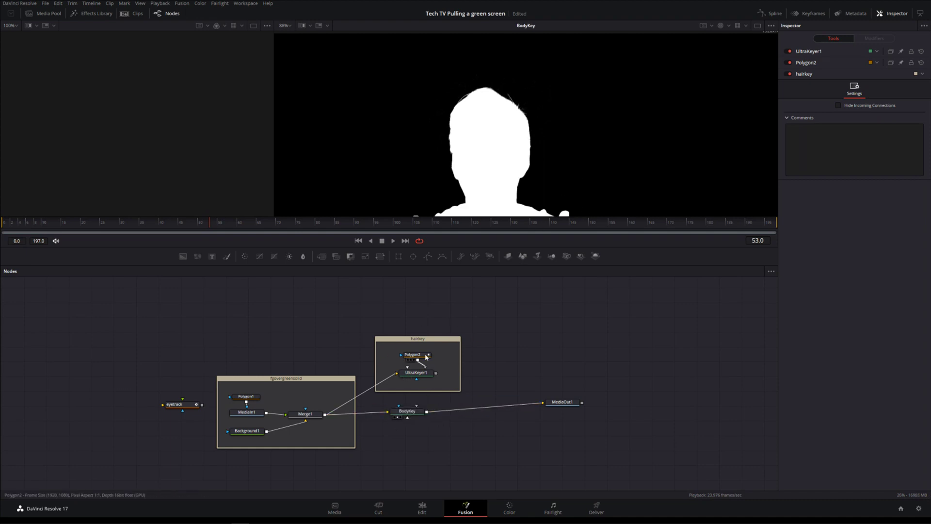
{"action": "scroll", "coordinate": [580, 141], "scroll_direction": "up", "scroll_amount": 5}
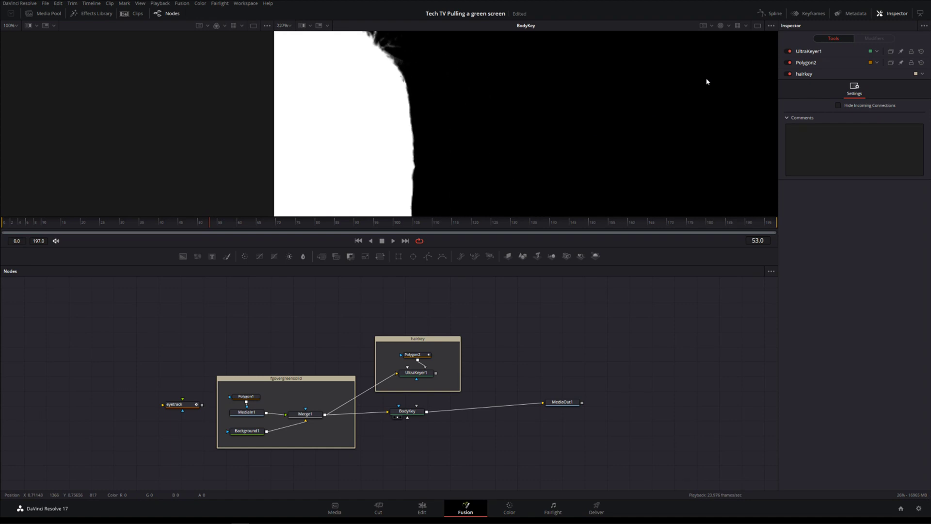
{"action": "left_click_drag", "start_coordinate": [592, 124], "coordinate": [657, 223]}
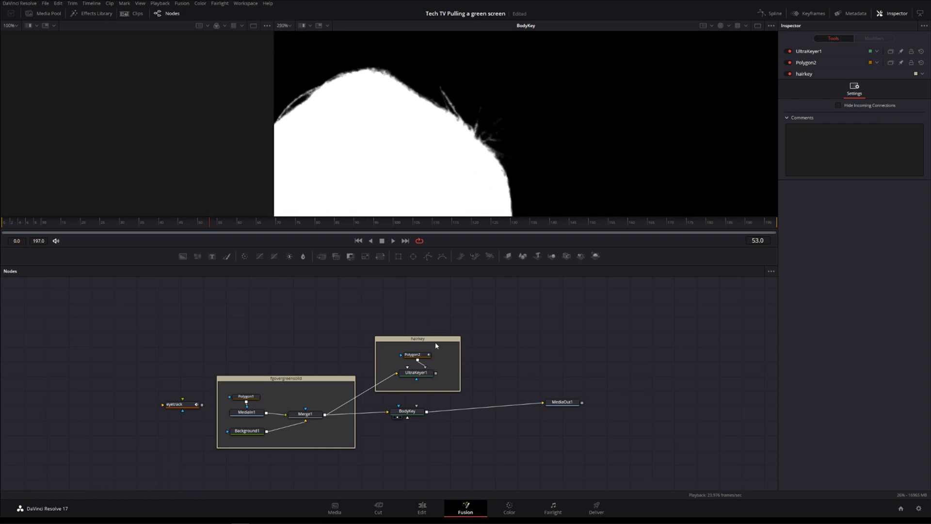
{"action": "left_click_drag", "start_coordinate": [428, 377], "coordinate": [531, 138]}
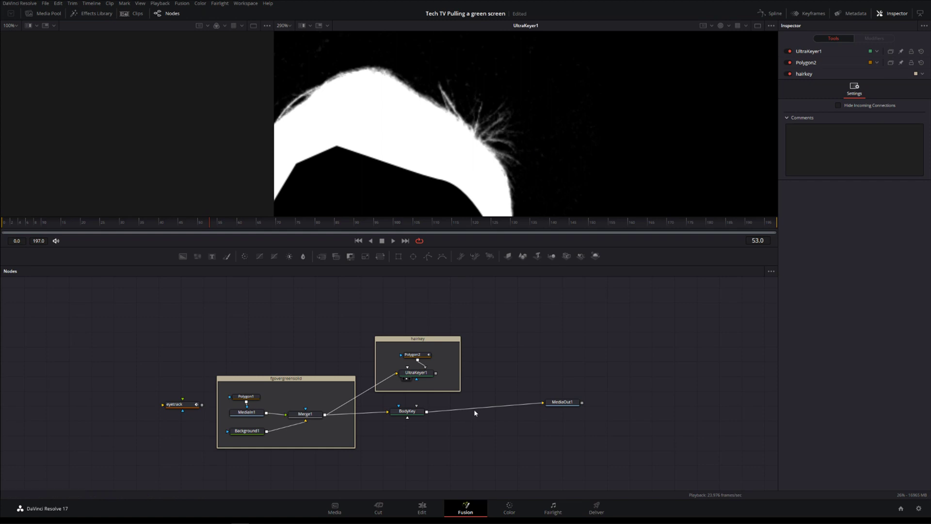
{"action": "left_click_drag", "start_coordinate": [408, 410], "coordinate": [569, 159]}
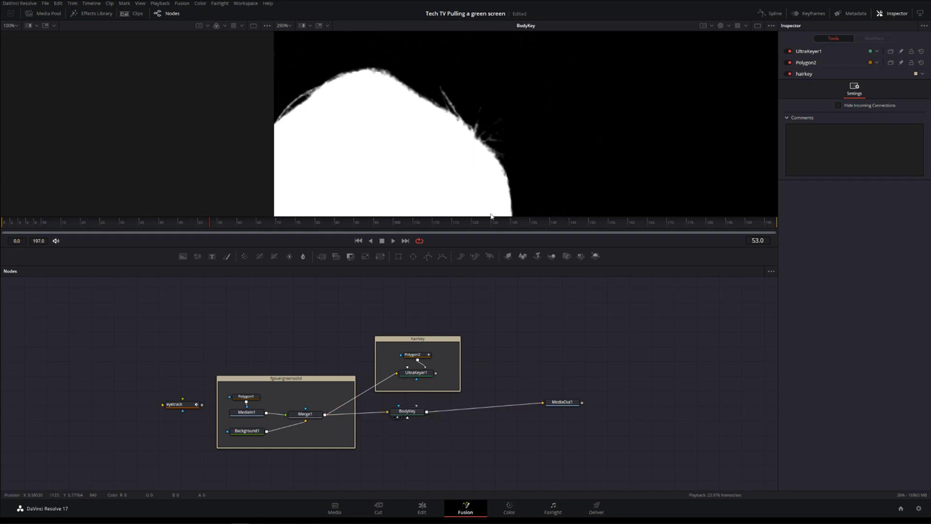
{"action": "left_click_drag", "start_coordinate": [427, 377], "coordinate": [459, 327]}
{"action": "left_click_drag", "start_coordinate": [494, 277], "coordinate": [499, 119]}
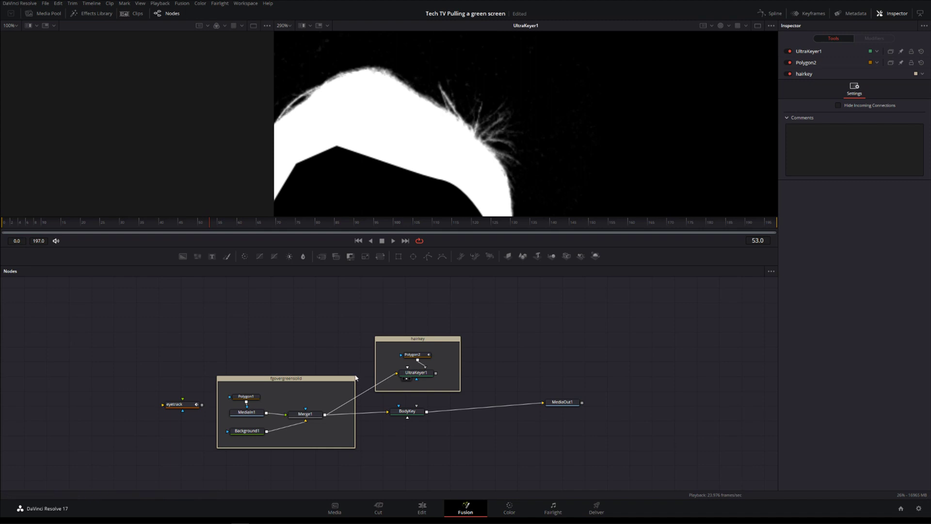
{"action": "left_click", "coordinate": [407, 410]}
{"action": "key", "text": "1"}
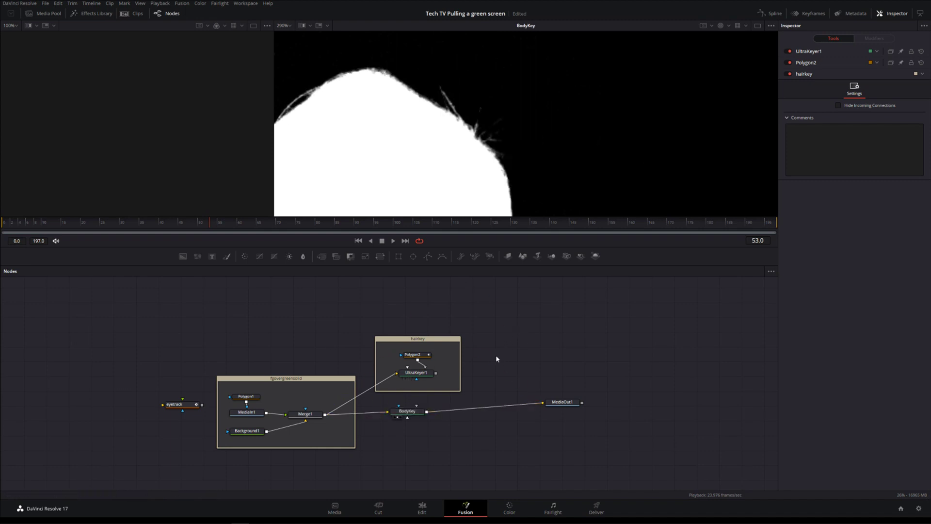
- Move MediaOut1 farther from BodyKey to make room and add a Channel Booleans node beside the hairkey group
{"action": "left_click_drag", "start_coordinate": [562, 402], "coordinate": [643, 411]}
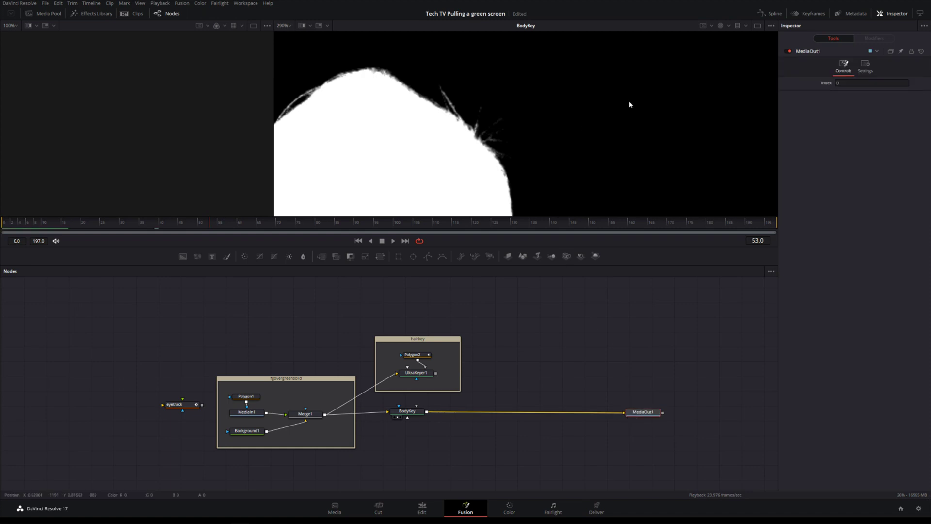
{"action": "scroll", "coordinate": [631, 102], "scroll_direction": "down", "scroll_amount": 8}
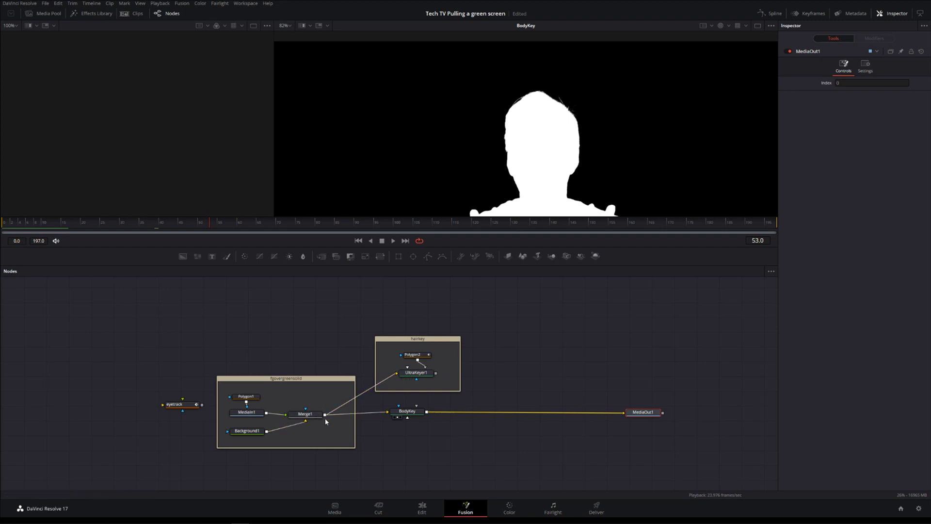
{"action": "left_click", "coordinate": [560, 359]}
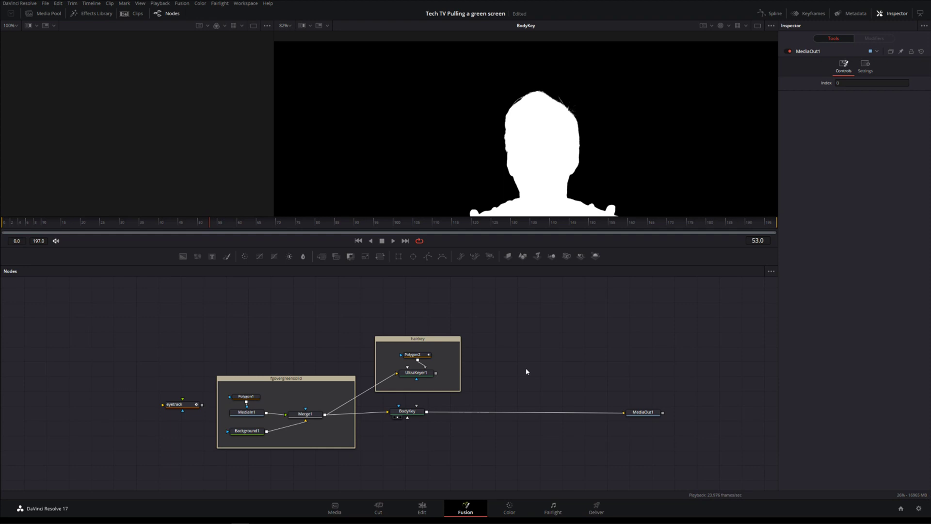
{"action": "key", "text": "shift+space"}
{"action": "type", "text": "chann"}
{"action": "key", "text": "Down"}
{"action": "key", "text": "Return"}
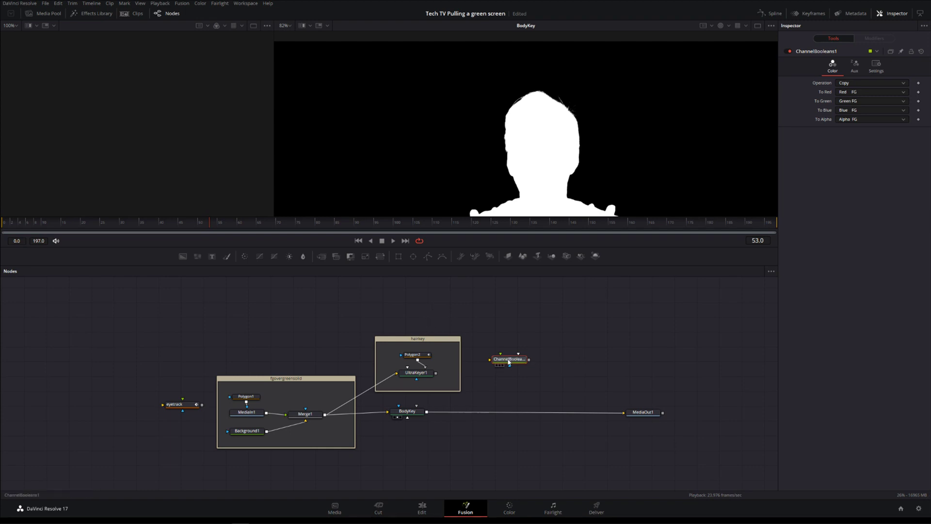
- Set the Channel Booleans red, green and blue outputs to Alpha FG, and connect UltraKeyer1 as background and BodyKey as foreground
{"action": "left_click", "coordinate": [904, 93]}
{"action": "left_click", "coordinate": [897, 125]}
{"action": "left_click", "coordinate": [903, 103]}
{"action": "left_click", "coordinate": [897, 135]}
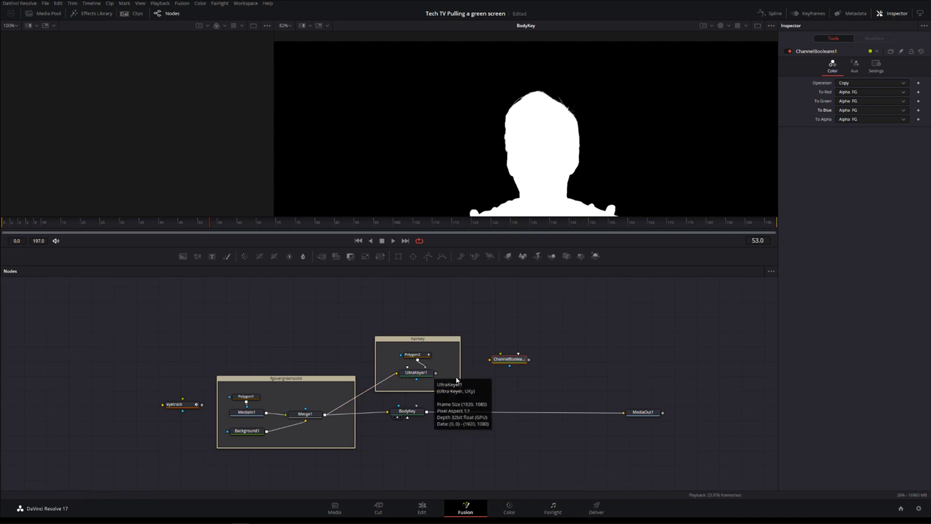
{"action": "left_click_drag", "start_coordinate": [436, 373], "coordinate": [489, 360]}
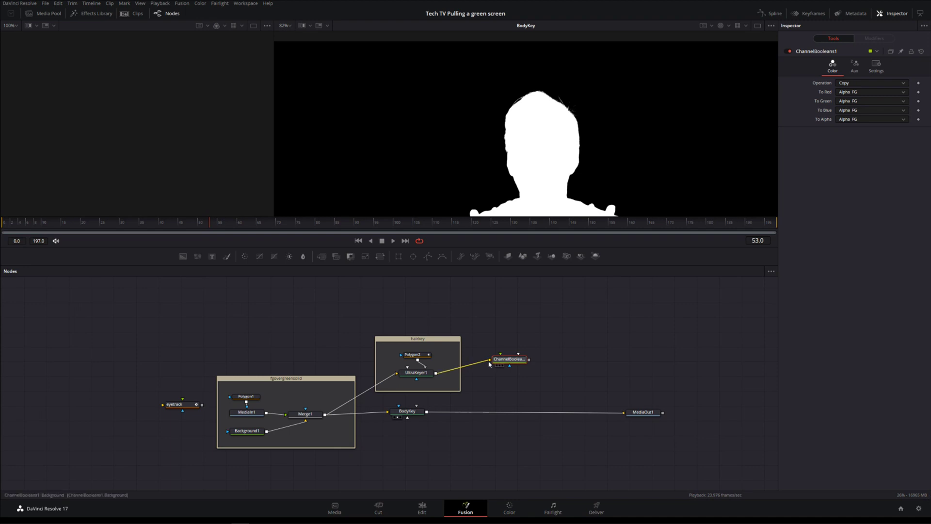
{"action": "left_click_drag", "start_coordinate": [427, 413], "coordinate": [509, 366]}
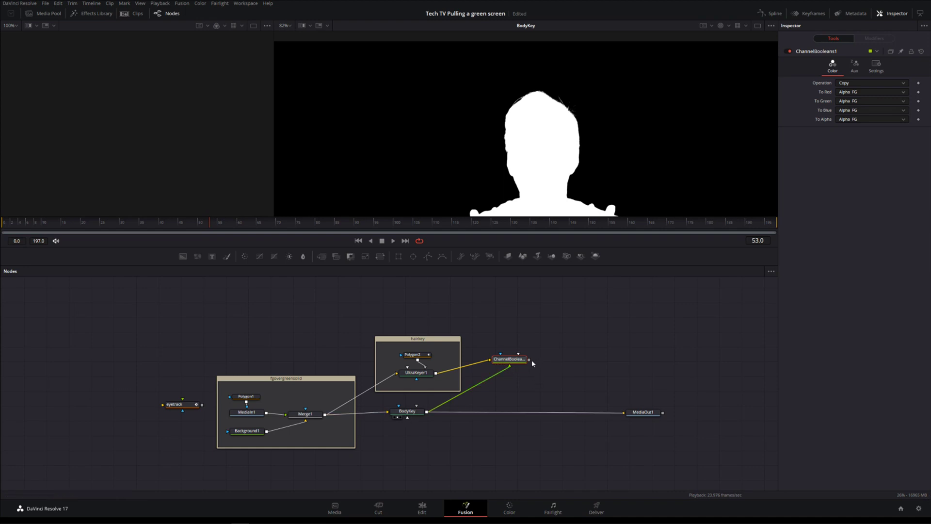
- Connect the Channel Booleans output to MediaOut1 and view the Channel Booleans matte framed on the head and shoulders
{"action": "left_click_drag", "start_coordinate": [529, 359], "coordinate": [624, 413]}
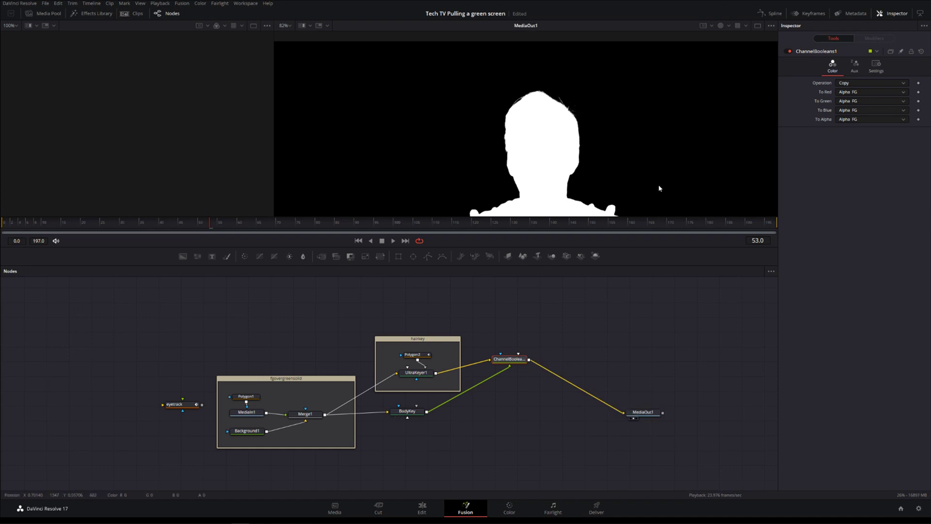
{"action": "key", "text": "1"}
{"action": "scroll", "coordinate": [667, 127], "scroll_direction": "down", "scroll_amount": 5}
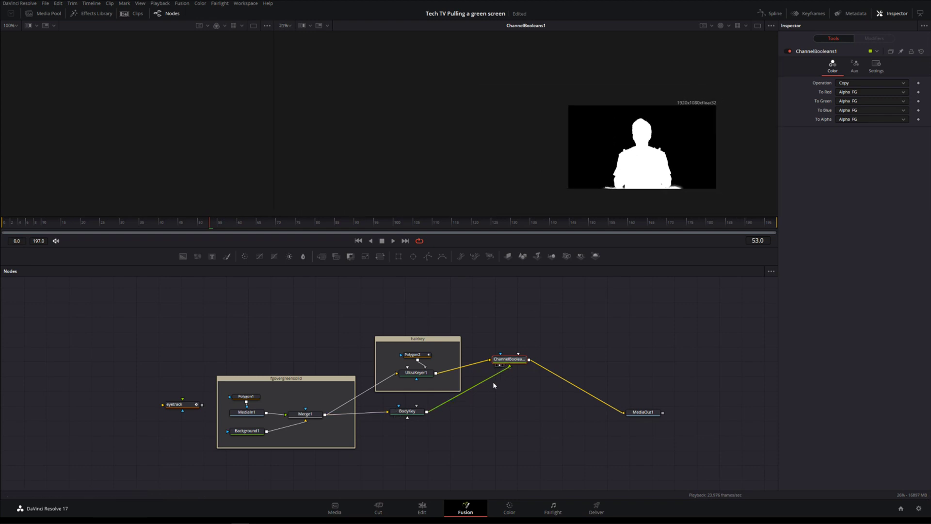
{"action": "scroll", "coordinate": [696, 158], "scroll_direction": "up", "scroll_amount": 3}
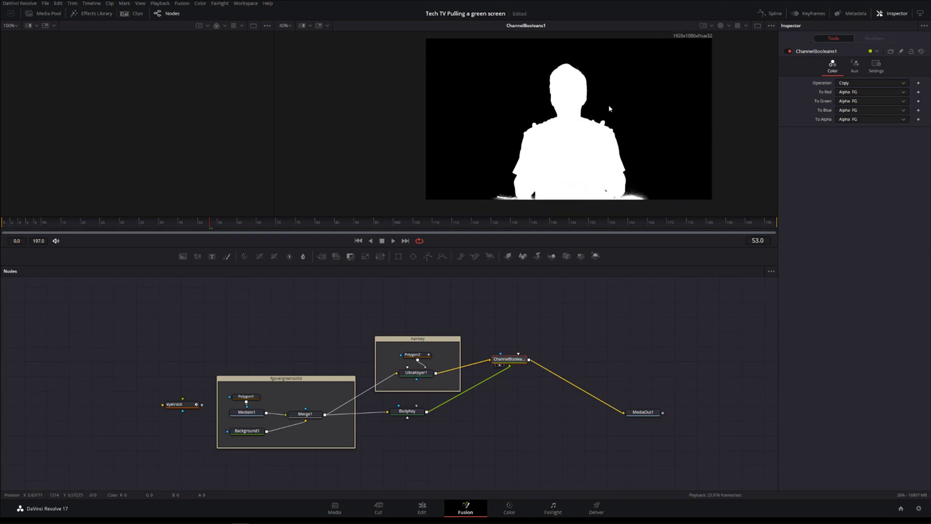
{"action": "scroll", "coordinate": [599, 94], "scroll_direction": "up", "scroll_amount": 2}
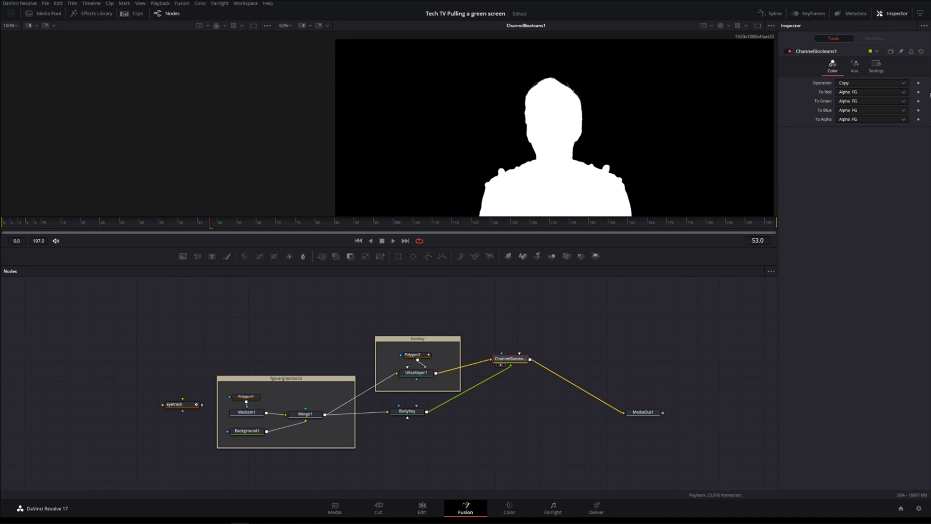
- Try the Add operation on the Channel Booleans node and inspect the combined matte up close along the hair wisps
{"action": "left_click", "coordinate": [897, 82]}
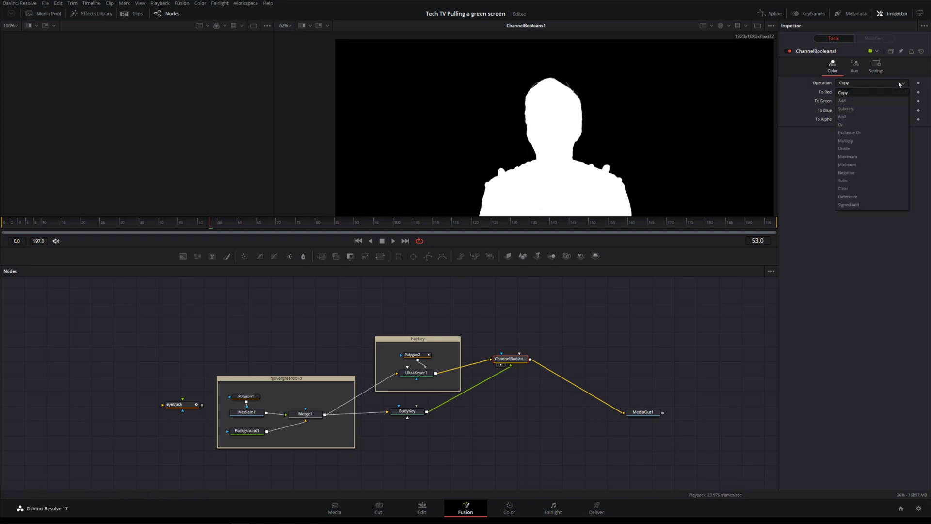
{"action": "left_click", "coordinate": [854, 101]}
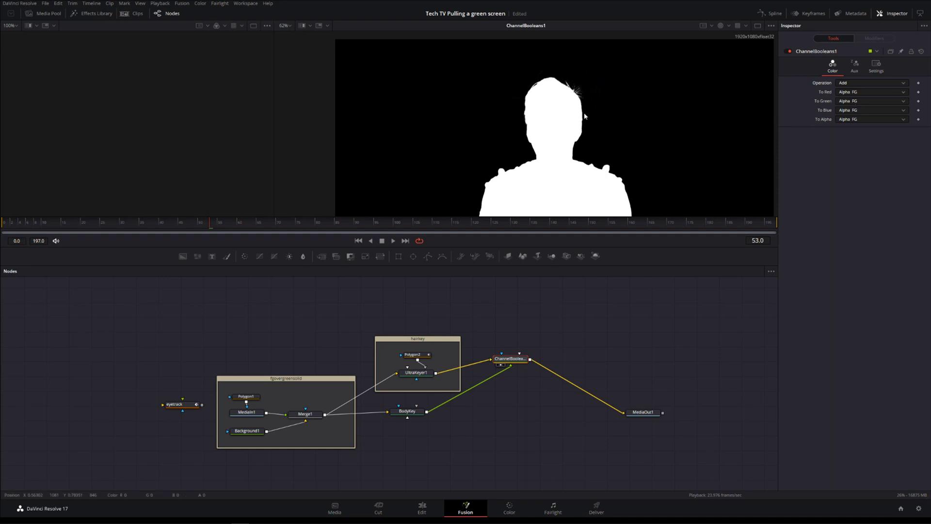
{"action": "scroll", "coordinate": [607, 114], "scroll_direction": "up", "scroll_amount": 5}
{"action": "scroll", "coordinate": [632, 109], "scroll_direction": "up", "scroll_amount": 2}
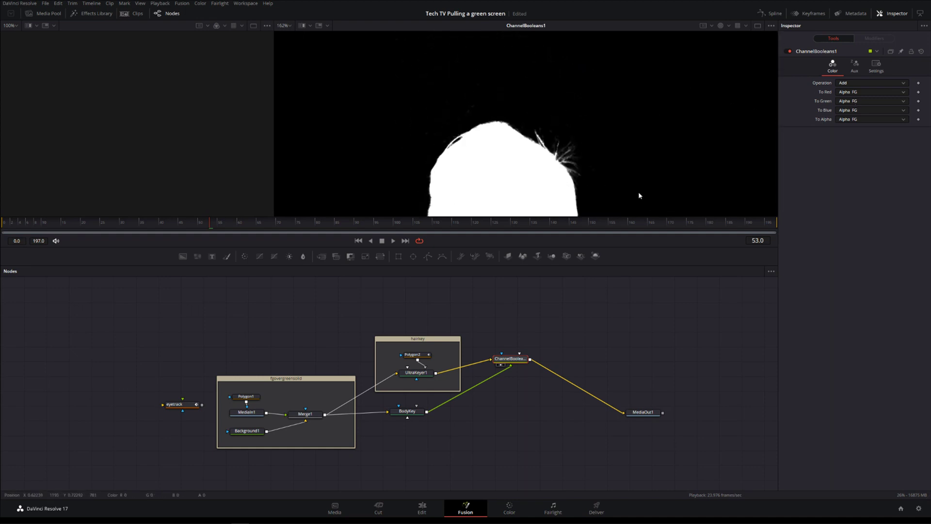
{"action": "scroll", "coordinate": [641, 184], "scroll_direction": "up", "scroll_amount": 4}
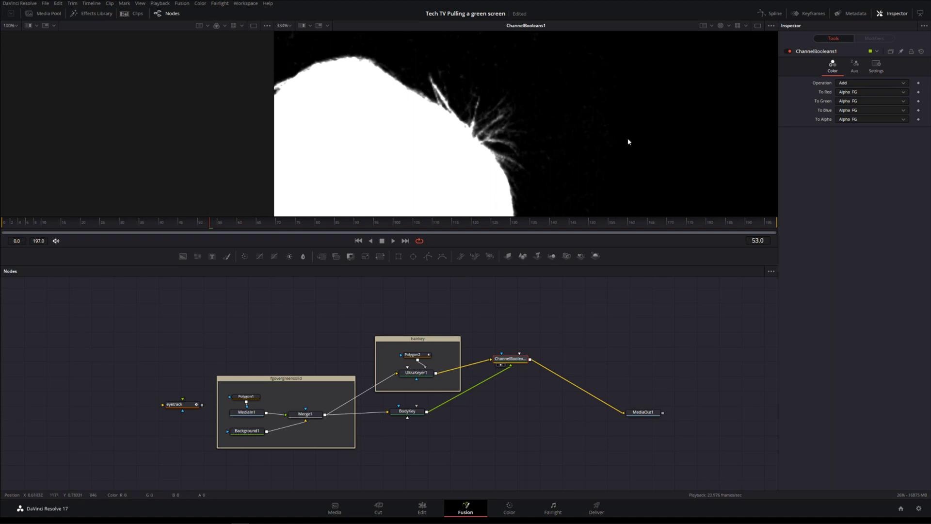
{"action": "key", "text": "c"}
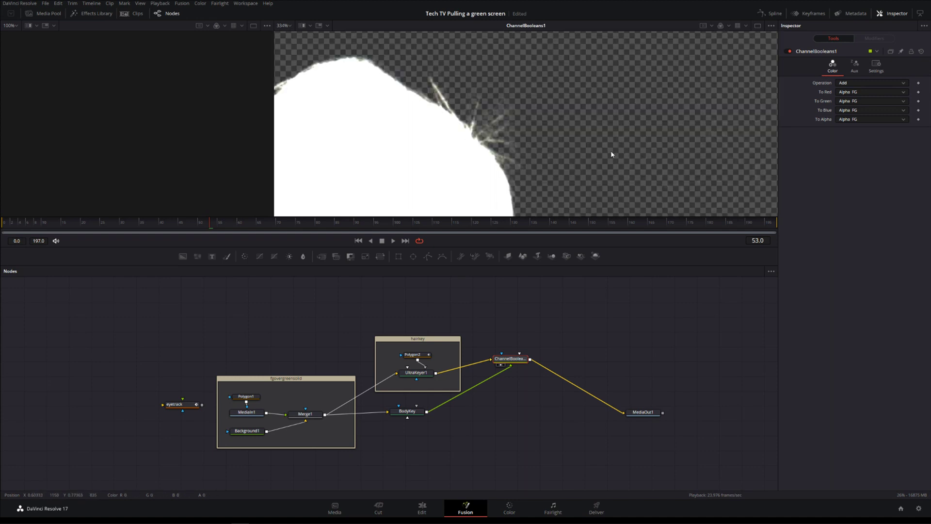
{"action": "key", "text": "a"}
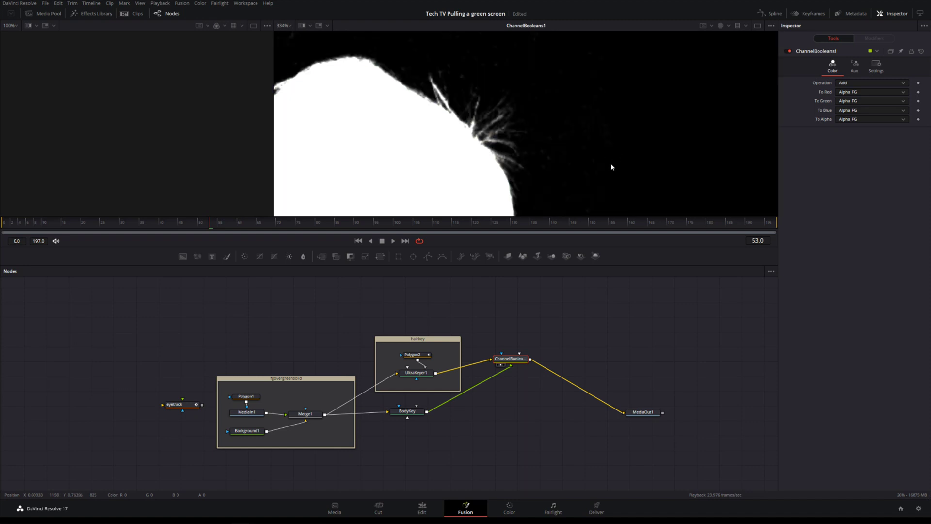
{"action": "scroll", "coordinate": [658, 137], "scroll_direction": "down", "scroll_amount": 5}
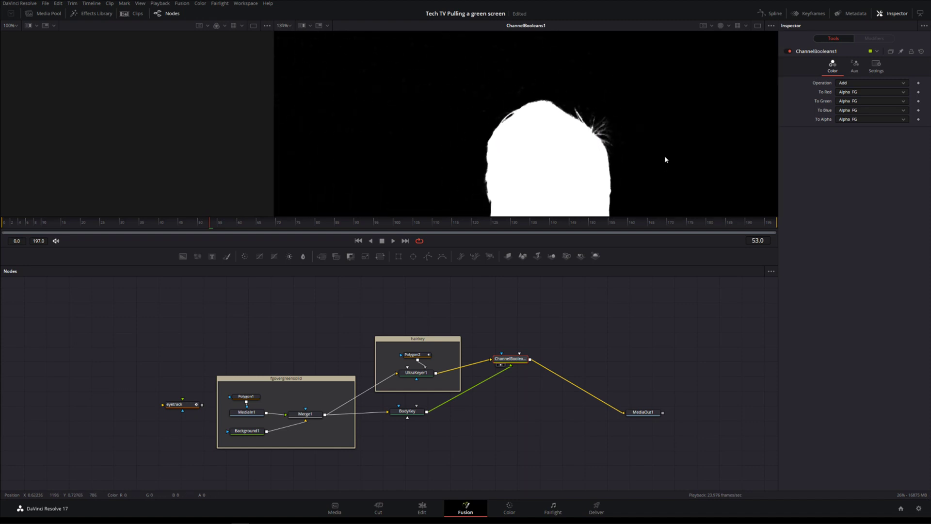
{"action": "scroll", "coordinate": [664, 118], "scroll_direction": "down", "scroll_amount": 1}
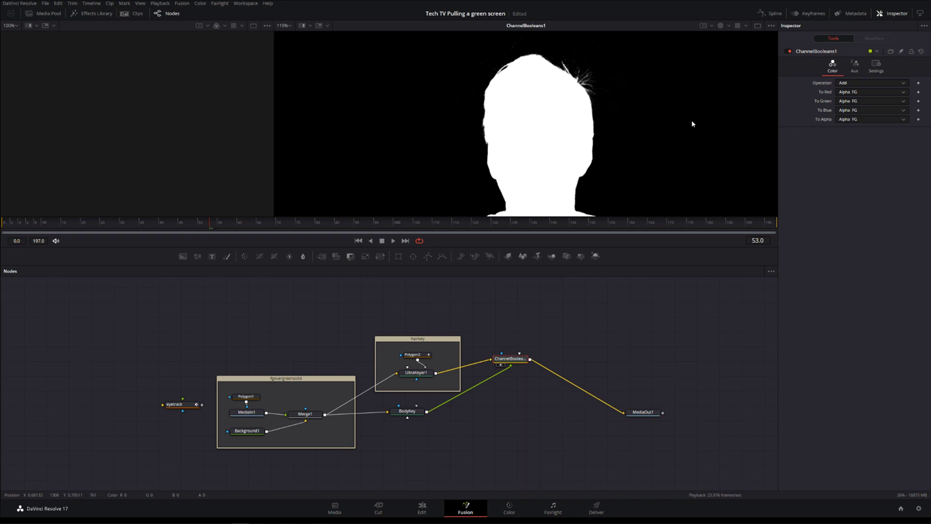
- Set the Channel Booleans operation to Maximum and compare its matte with those of UltraKeyer1 and BodyKey
{"action": "left_click", "coordinate": [902, 83]}
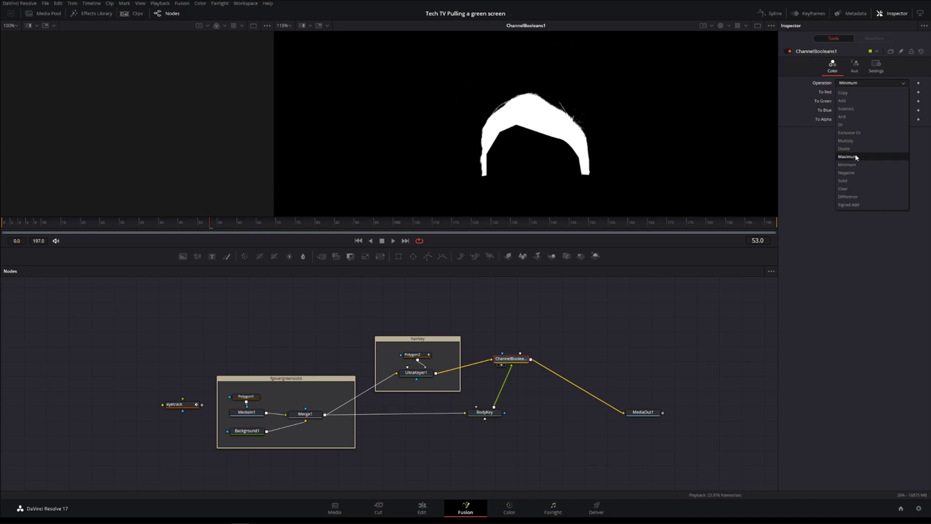
{"action": "left_click", "coordinate": [856, 156]}
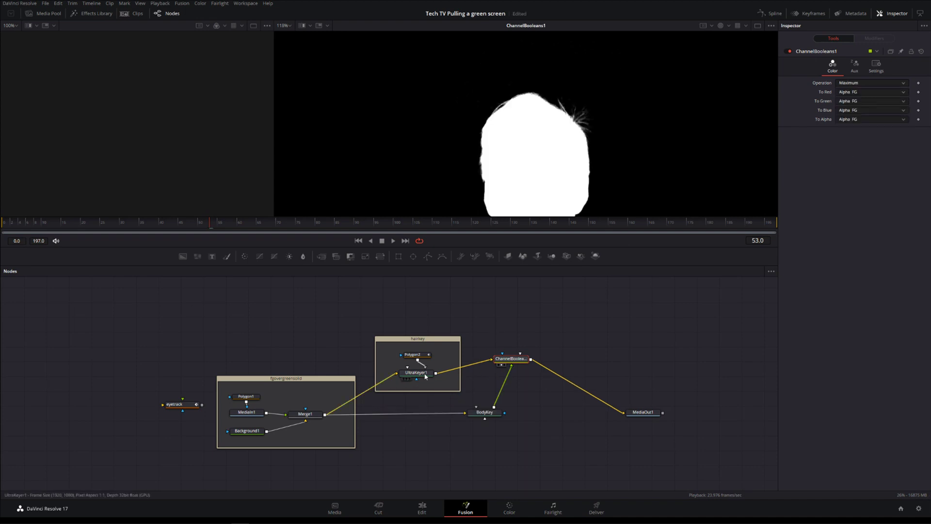
{"action": "left_click_drag", "start_coordinate": [425, 376], "coordinate": [585, 156]}
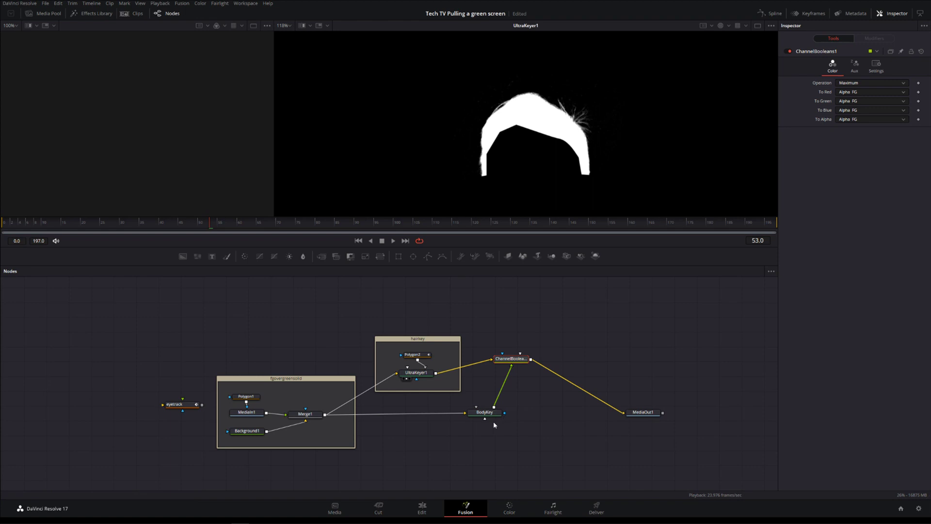
{"action": "left_click_drag", "start_coordinate": [623, 165], "coordinate": [637, 146]}
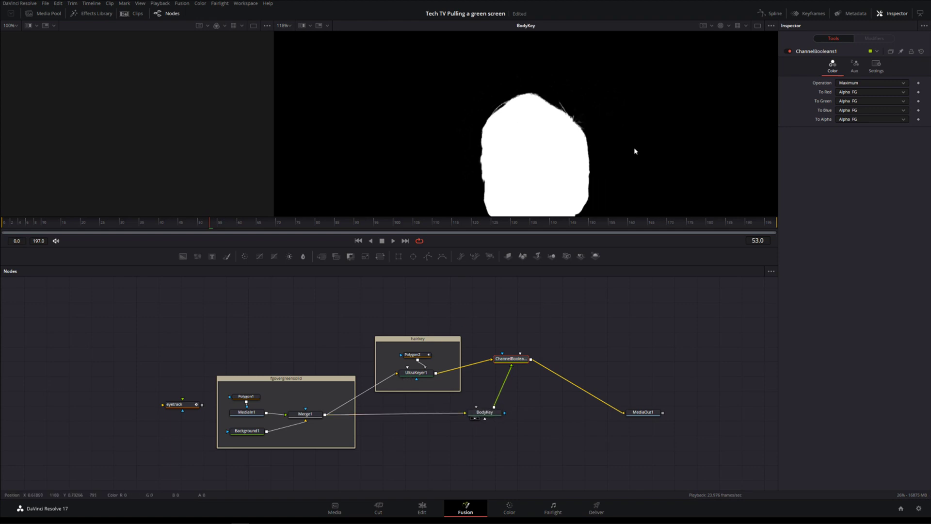
- Rename the Channel Booleans node as combinekeys and view its full-frame matte
{"action": "key", "text": "2"}
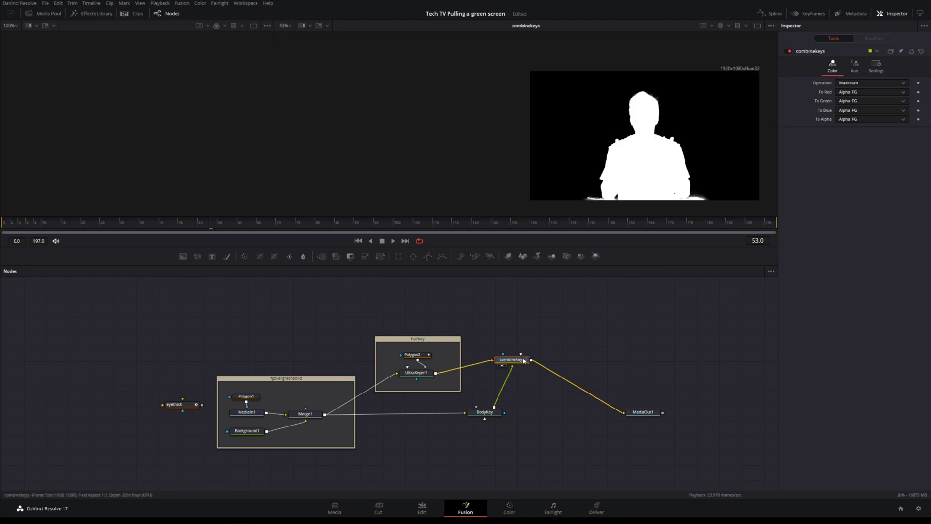
{"action": "left_click_drag", "start_coordinate": [523, 360], "coordinate": [525, 362]}
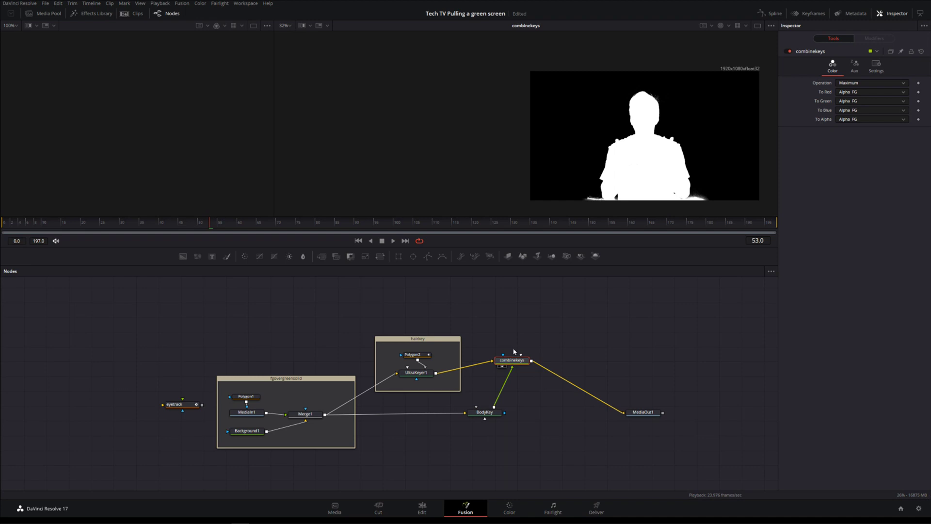
- Add a sticky note reading "final matte setup" and fit it around the combinekeys node
{"action": "right_click", "coordinate": [530, 314]}
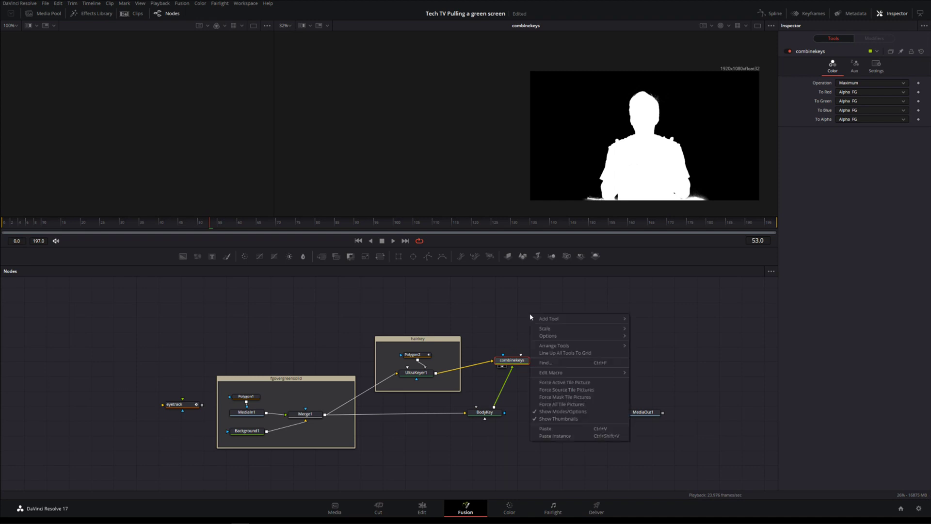
{"action": "mouse_move", "coordinate": [601, 319]}
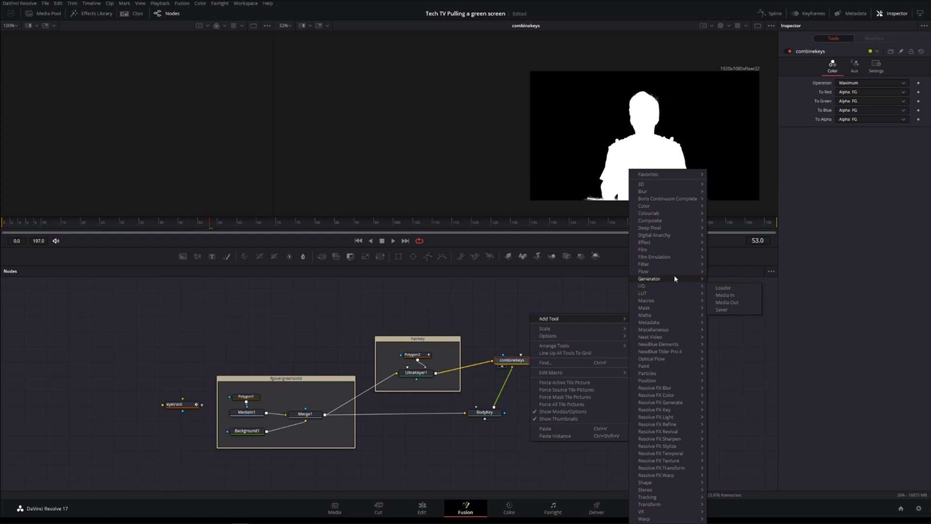
{"action": "mouse_move", "coordinate": [672, 271]}
{"action": "left_click", "coordinate": [727, 274]}
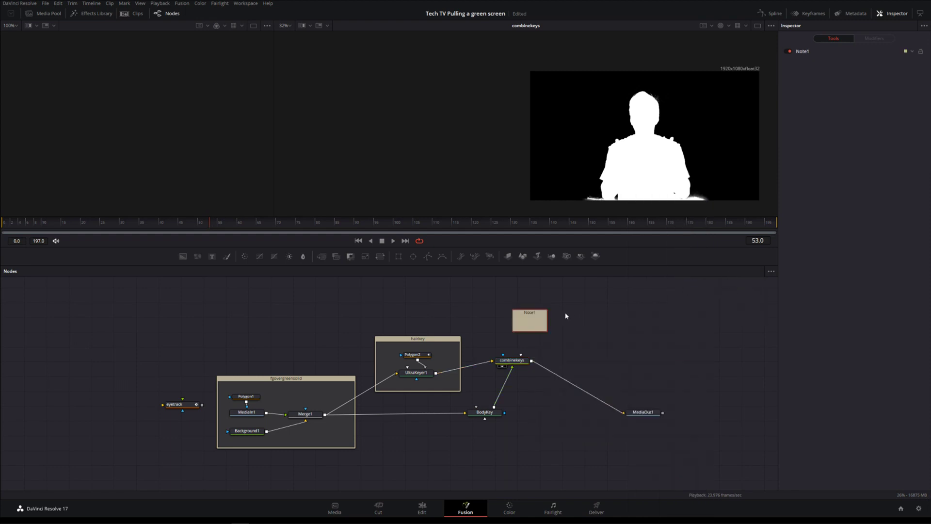
{"action": "double_click", "coordinate": [533, 313]}
{"action": "left_click", "coordinate": [542, 326]}
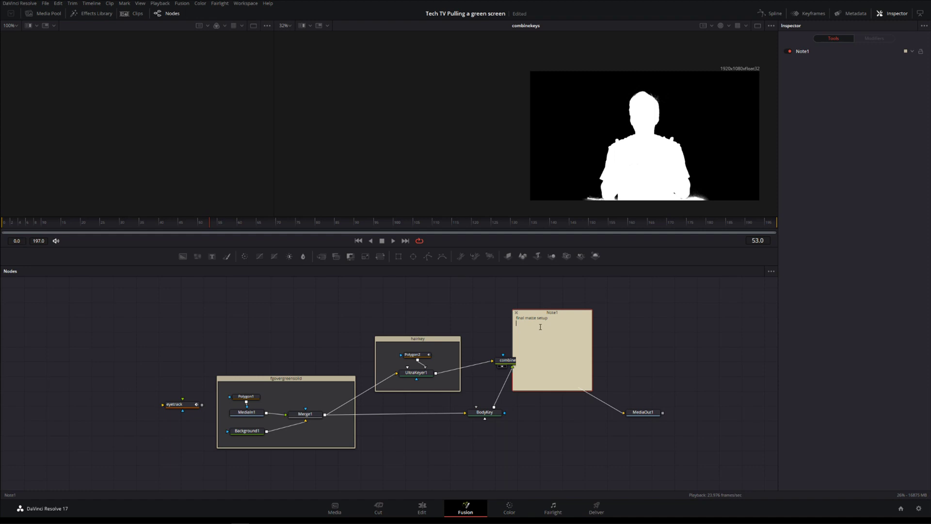
{"action": "left_click", "coordinate": [611, 385]}
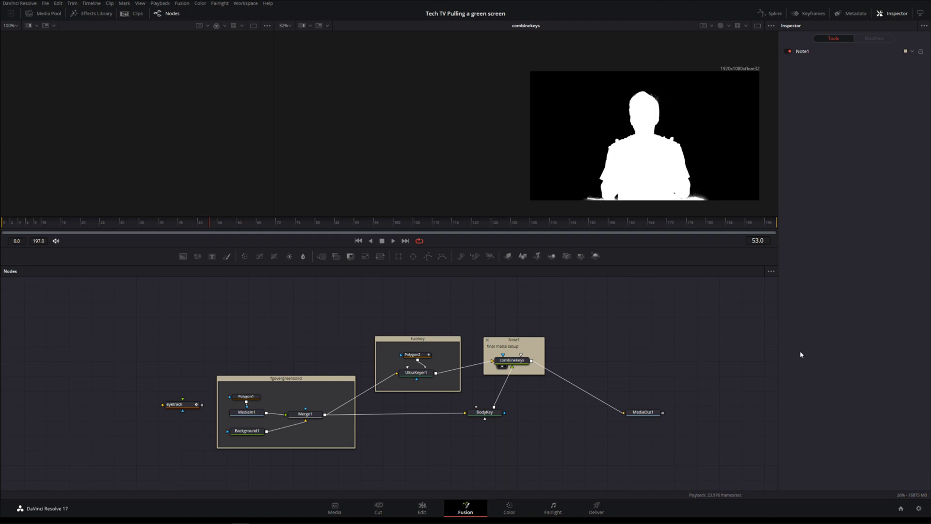
- View MediaOut1 and add a solid red Background node in the empty area below BodyKey
{"action": "left_click", "coordinate": [641, 412]}
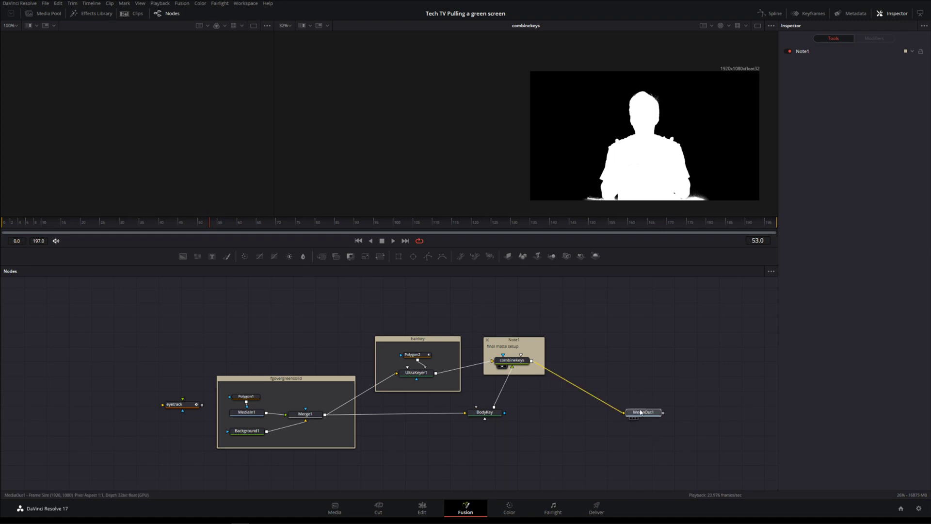
{"action": "left_click_drag", "start_coordinate": [641, 413], "coordinate": [663, 184]}
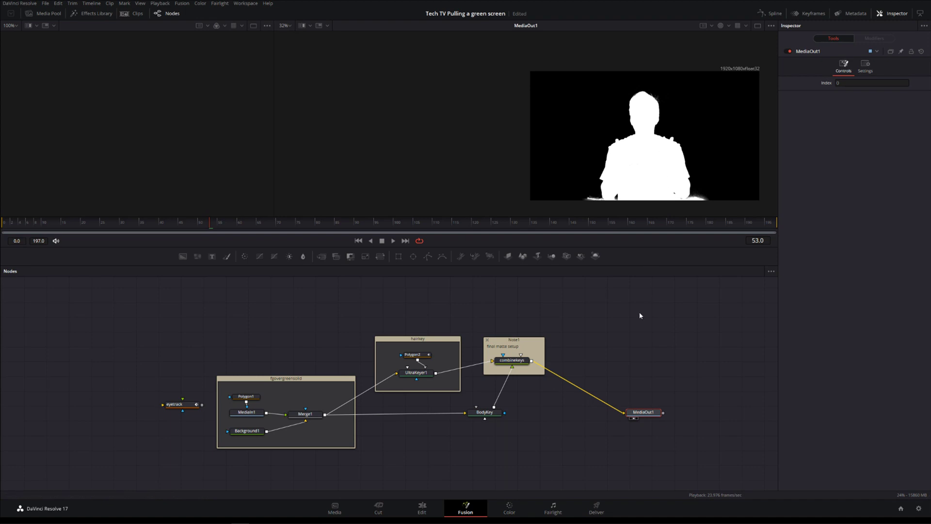
{"action": "left_click_drag", "start_coordinate": [632, 328], "coordinate": [620, 268]}
{"action": "right_click", "coordinate": [484, 297]}
{"action": "left_click", "coordinate": [514, 407]}
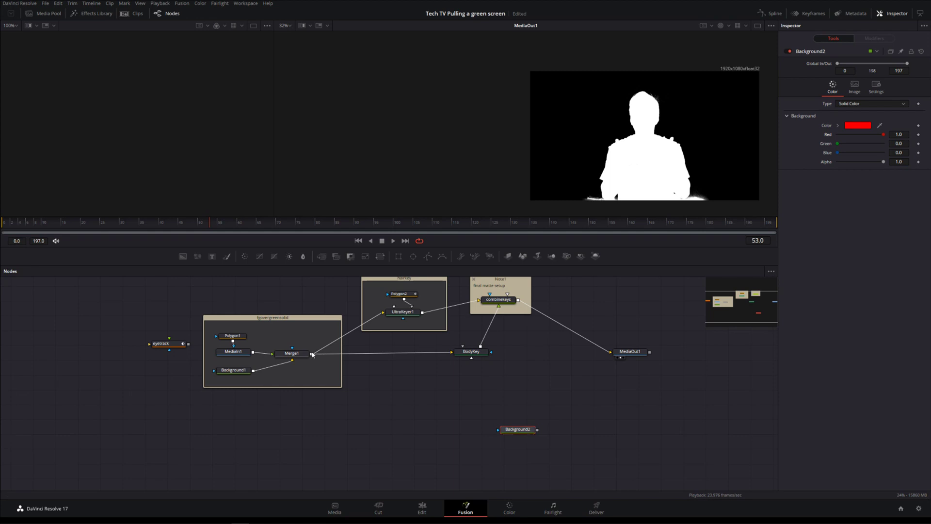
- Merge the Merge1 output over the red background in a new Merge node, using combinekeys as its effect mask
{"action": "left_click_drag", "start_coordinate": [312, 354], "coordinate": [613, 204]}
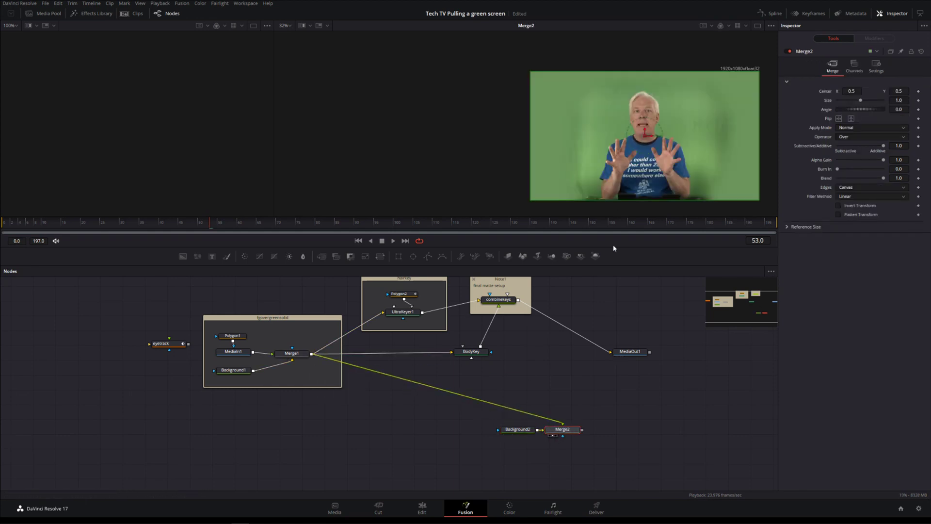
{"action": "left_click", "coordinate": [498, 299]}
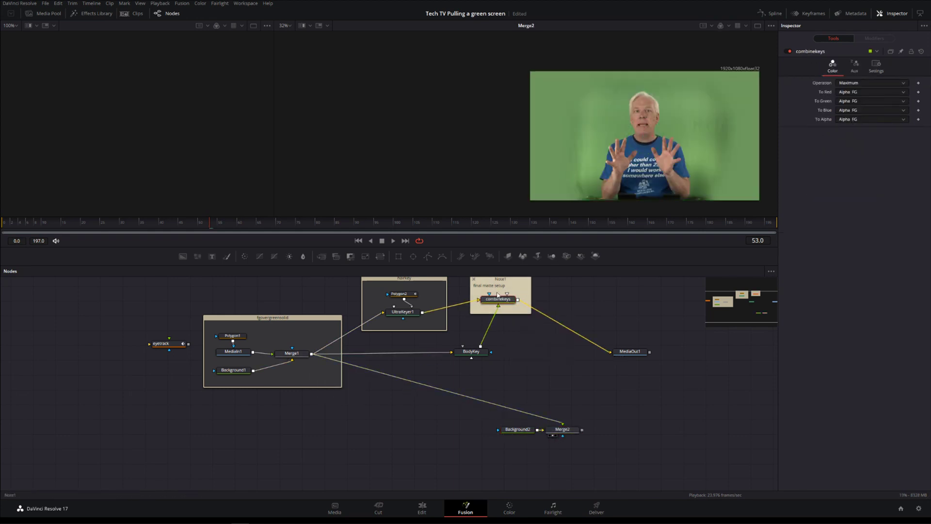
{"action": "left_click_drag", "start_coordinate": [518, 300], "coordinate": [573, 425]}
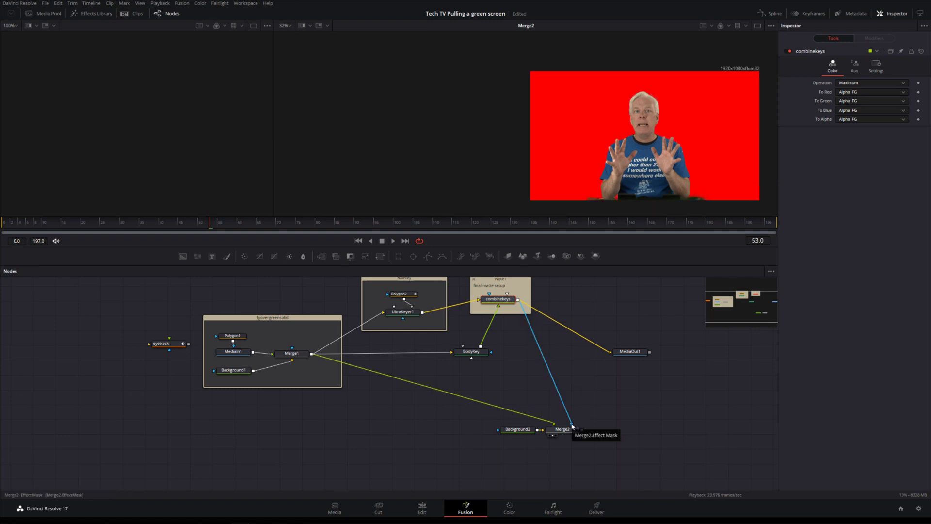
- Play the red-background composite from frame 0 to check the hair and body edges, and view UltraKeyer1's color output
{"action": "scroll", "coordinate": [712, 86], "scroll_direction": "up", "scroll_amount": 6}
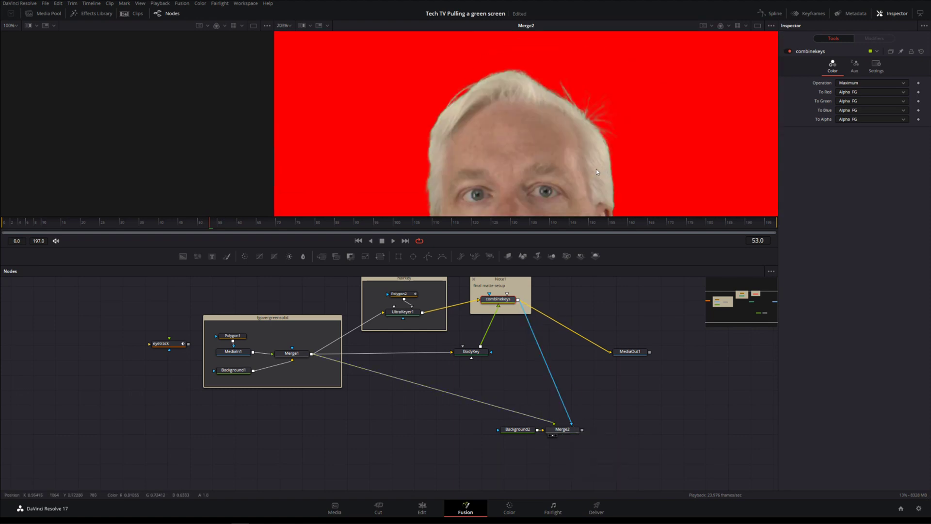
{"action": "left_click", "coordinate": [11, 223]}
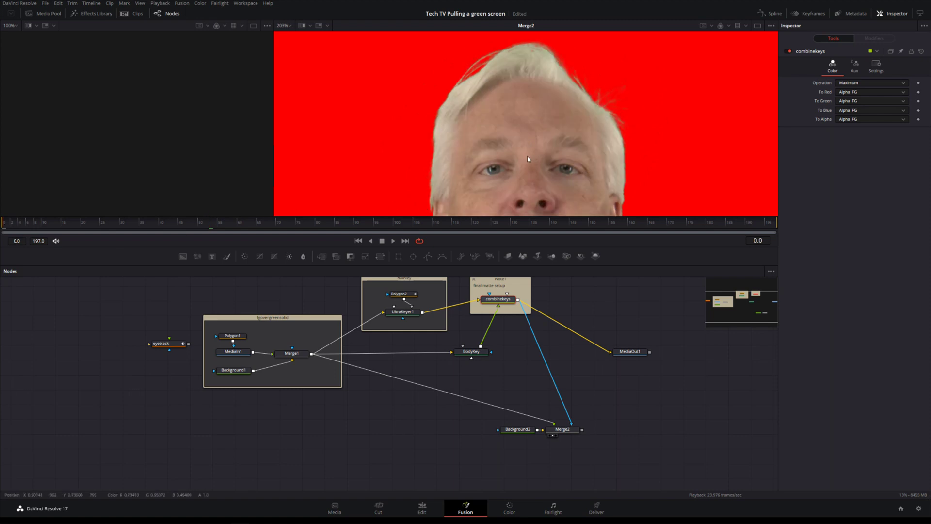
{"action": "left_click", "coordinate": [394, 241]}
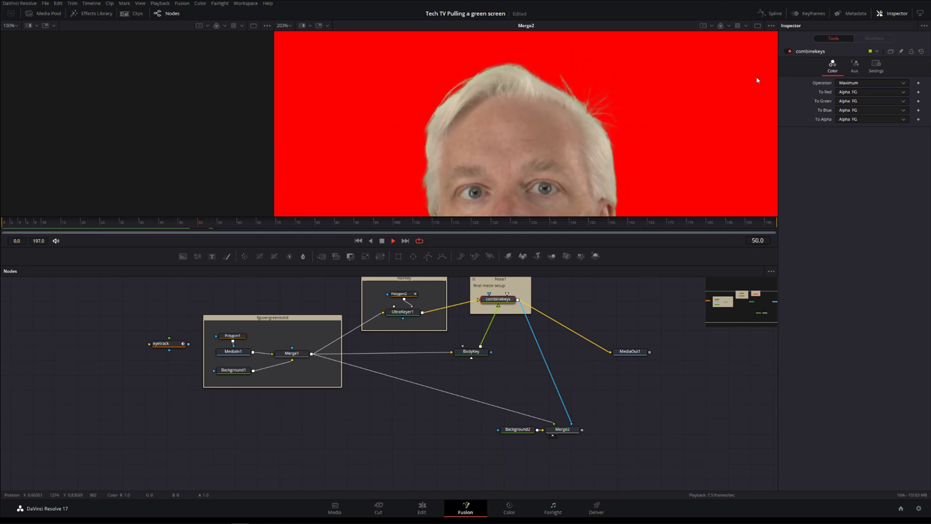
{"action": "scroll", "coordinate": [714, 98], "scroll_direction": "down", "scroll_amount": 5}
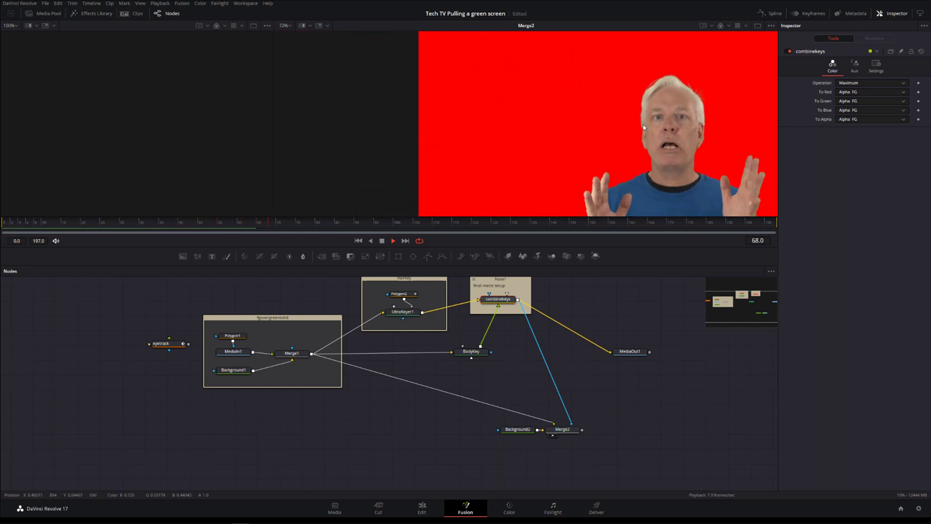
{"action": "left_click_drag", "start_coordinate": [644, 127], "coordinate": [508, 83]}
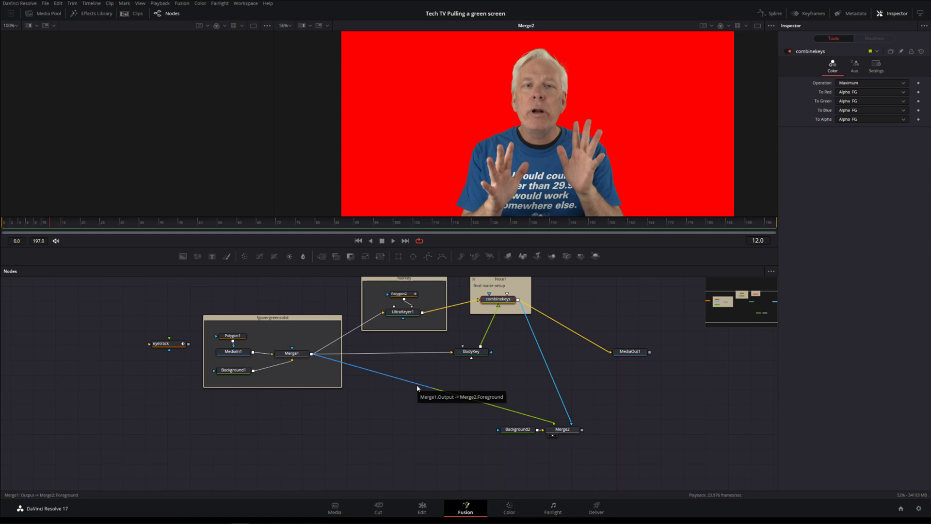
{"action": "left_click", "coordinate": [391, 317]}
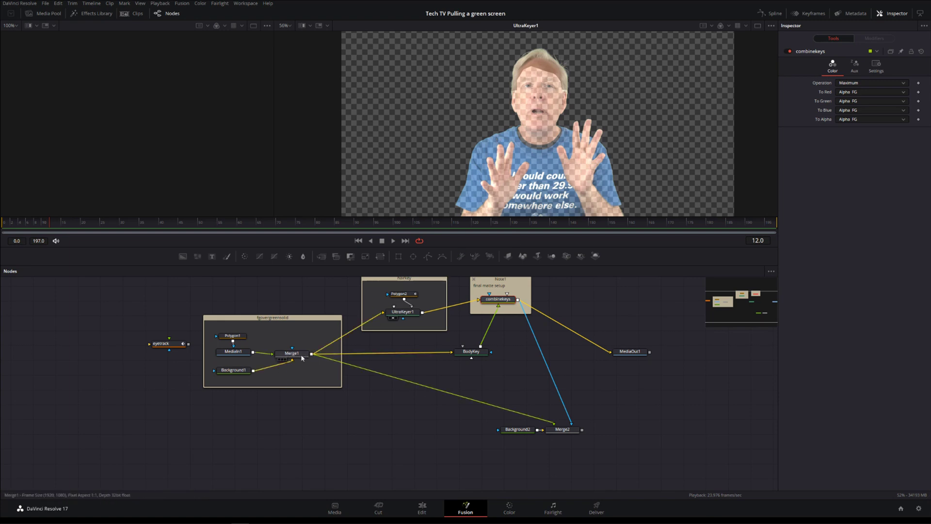
- Insert a Color Corrector between Merge1 and Merge2, suppress its green to 0.0 with the Suppress controls, and view that node
{"action": "left_click", "coordinate": [281, 359]}
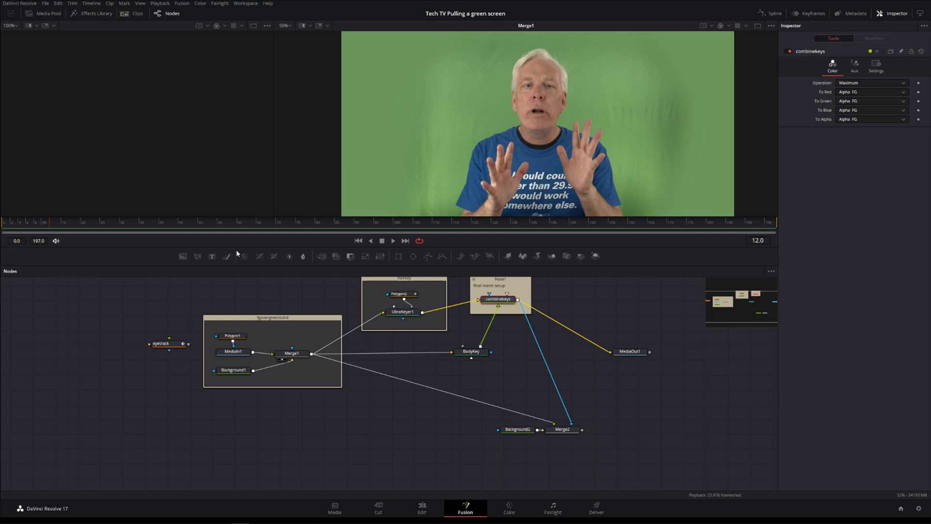
{"action": "left_click_drag", "start_coordinate": [245, 256], "coordinate": [438, 390]}
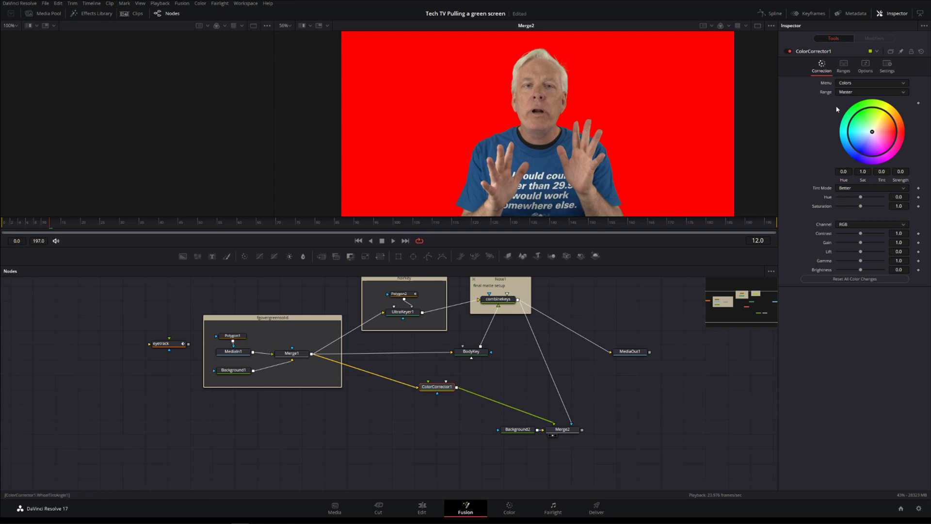
{"action": "left_click", "coordinate": [861, 83]}
{"action": "left_click", "coordinate": [852, 119]}
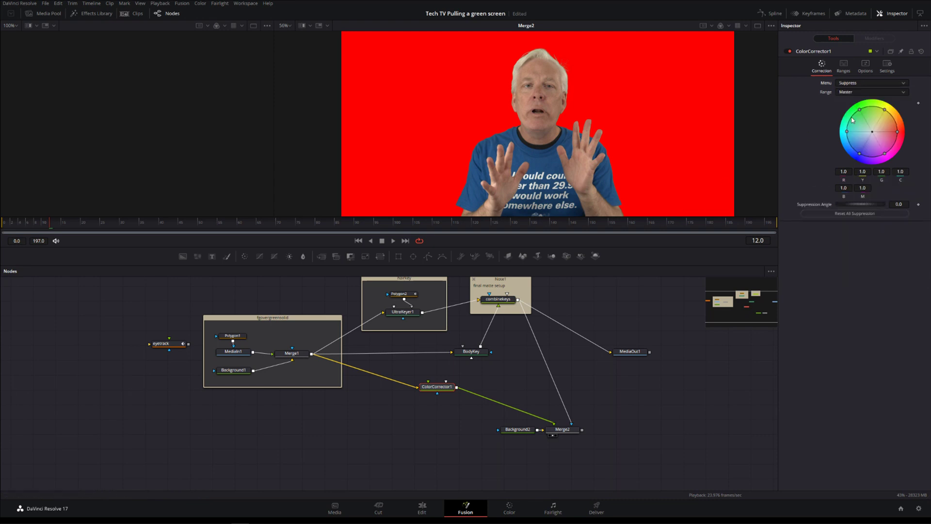
{"action": "left_click_drag", "start_coordinate": [862, 111], "coordinate": [880, 137]}
{"action": "key", "text": "1"}
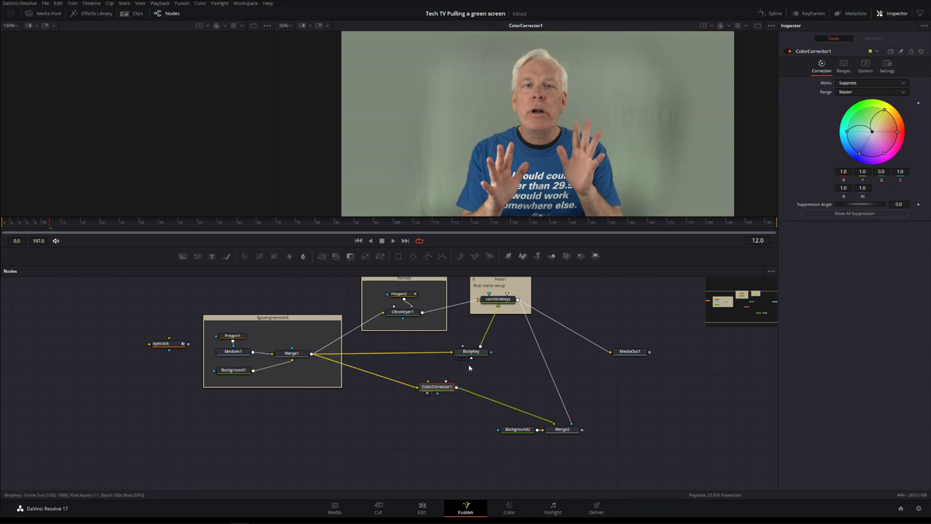
- Compare the image with ColorCorrector1 disabled and enabled, and examine the hair and face closely for remaining green spill
{"action": "left_click", "coordinate": [788, 51]}
{"action": "left_click", "coordinate": [788, 51]}
{"action": "left_click", "coordinate": [787, 52]}
{"action": "left_click", "coordinate": [787, 51]}
{"action": "scroll", "coordinate": [550, 78], "scroll_direction": "up", "scroll_amount": 1}
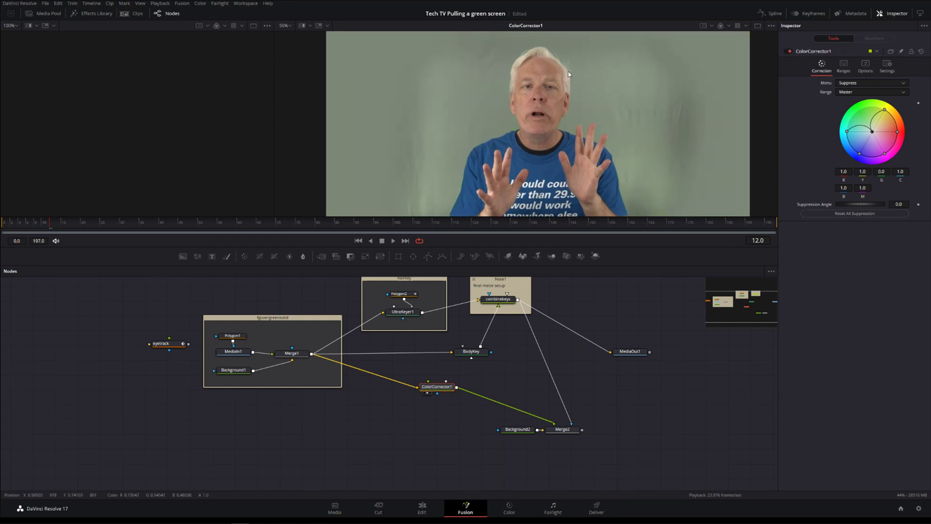
{"action": "scroll", "coordinate": [550, 79], "scroll_direction": "up", "scroll_amount": 4}
{"action": "left_click_drag", "start_coordinate": [498, 86], "coordinate": [519, 208]}
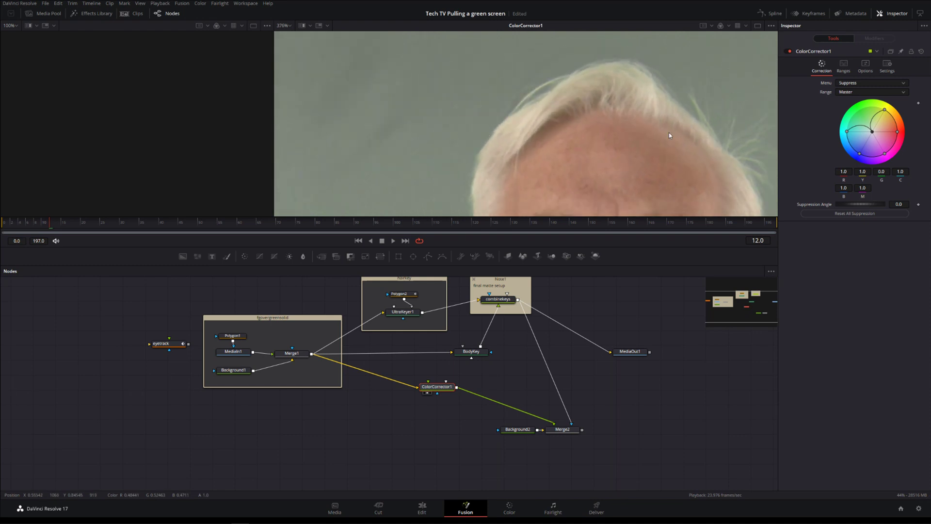
{"action": "scroll", "coordinate": [596, 168], "scroll_direction": "down", "scroll_amount": 4}
{"action": "scroll", "coordinate": [574, 89], "scroll_direction": "up", "scroll_amount": 1}
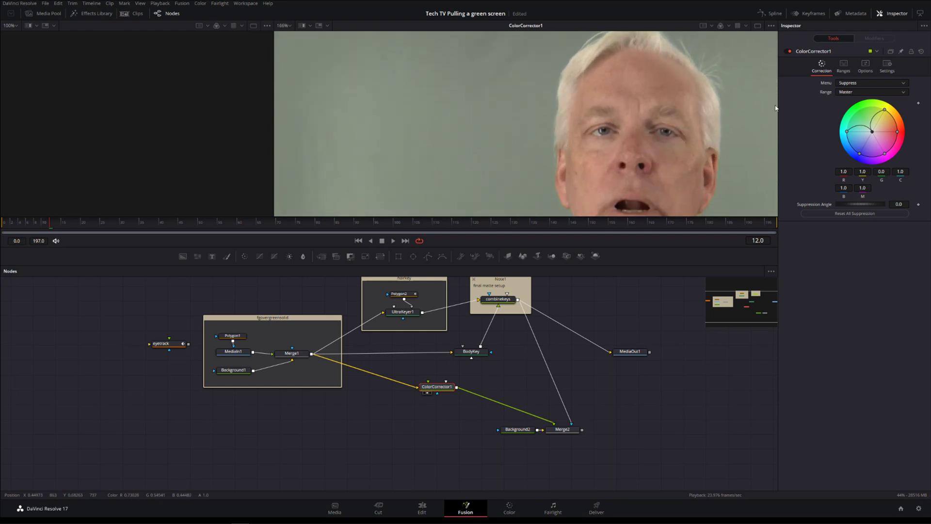
- Reduce the yellow suppression value to 0.7 and rename the ColorCorrector1 node as suppressgreen
{"action": "left_click_drag", "start_coordinate": [885, 112], "coordinate": [882, 124]}
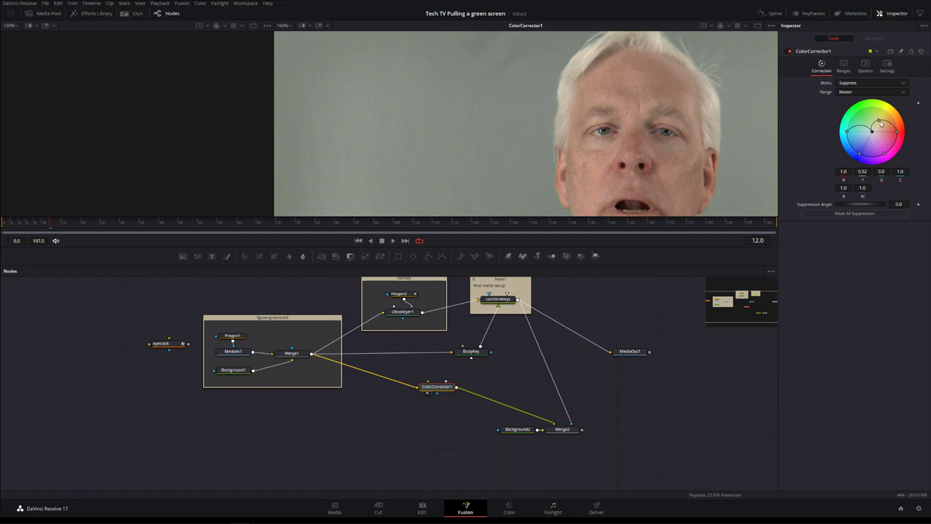
{"action": "left_click_drag", "start_coordinate": [882, 124], "coordinate": [884, 119]}
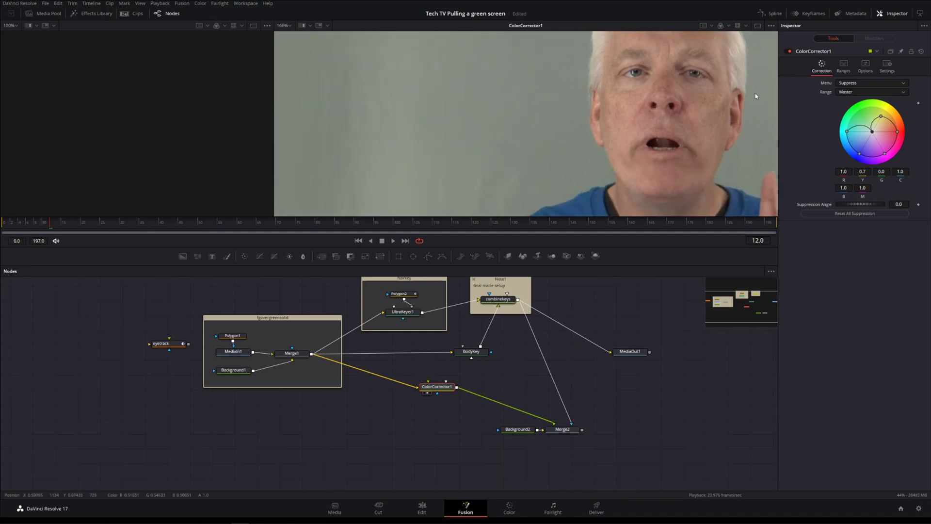
{"action": "scroll", "coordinate": [665, 129], "scroll_direction": "down", "scroll_amount": 5}
{"action": "scroll", "coordinate": [578, 146], "scroll_direction": "down", "scroll_amount": 3}
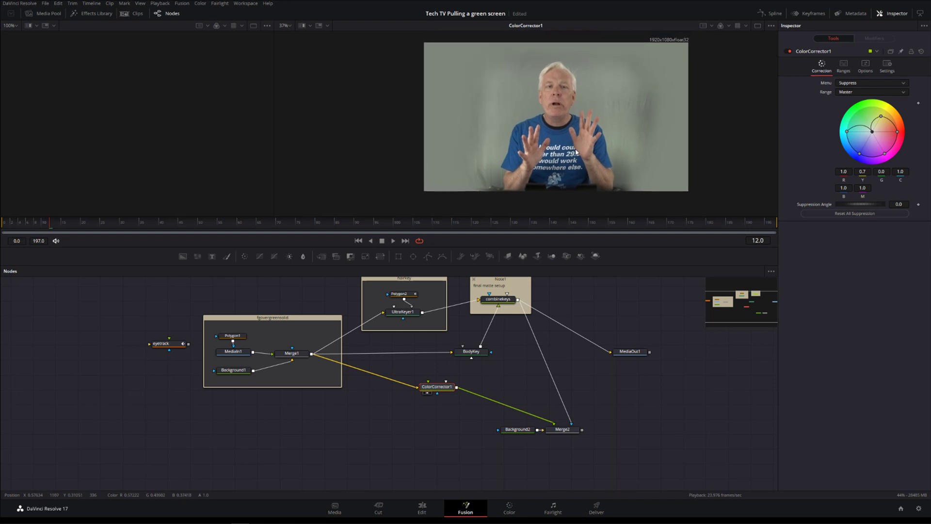
{"action": "left_click", "coordinate": [439, 386]}
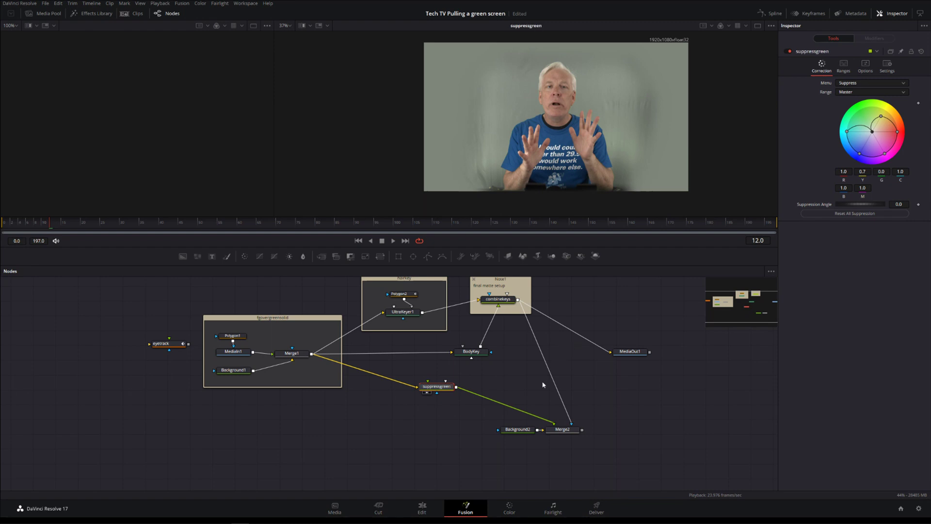
{"action": "left_click", "coordinate": [548, 393]}
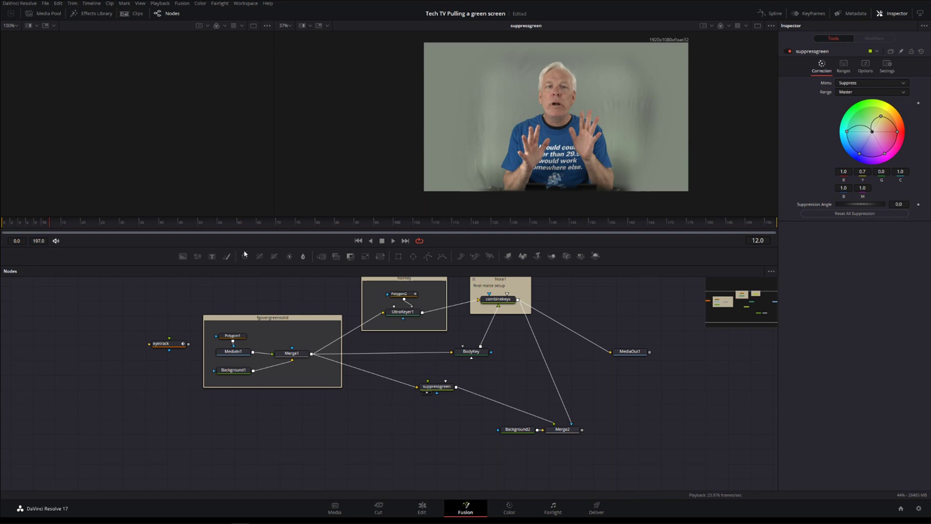
- Insert another Color Corrector between suppressgreen and Merge2, view Merge2, and shift Background2 slightly away from the merge
{"action": "left_click_drag", "start_coordinate": [245, 256], "coordinate": [486, 398]}
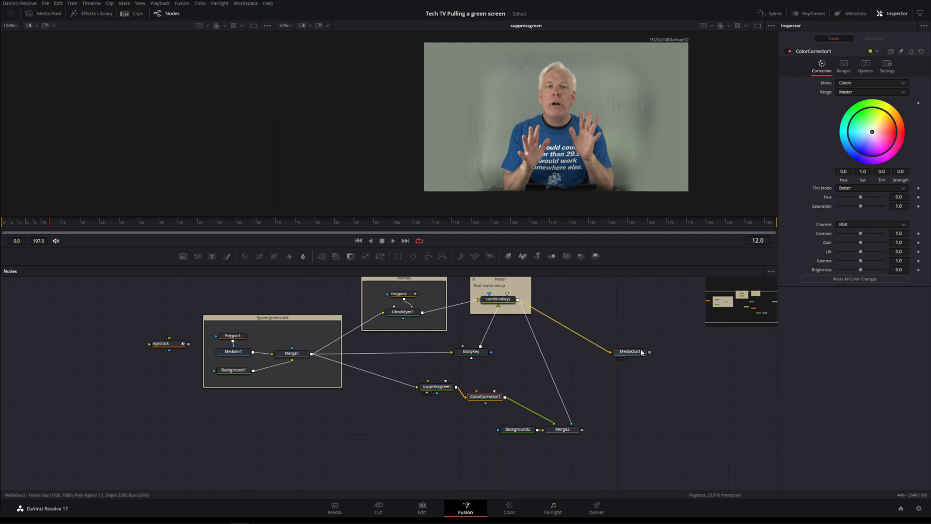
{"action": "left_click_drag", "start_coordinate": [563, 429], "coordinate": [615, 174]}
{"action": "left_click", "coordinate": [581, 425]}
{"action": "left_click_drag", "start_coordinate": [518, 429], "coordinate": [497, 431]}
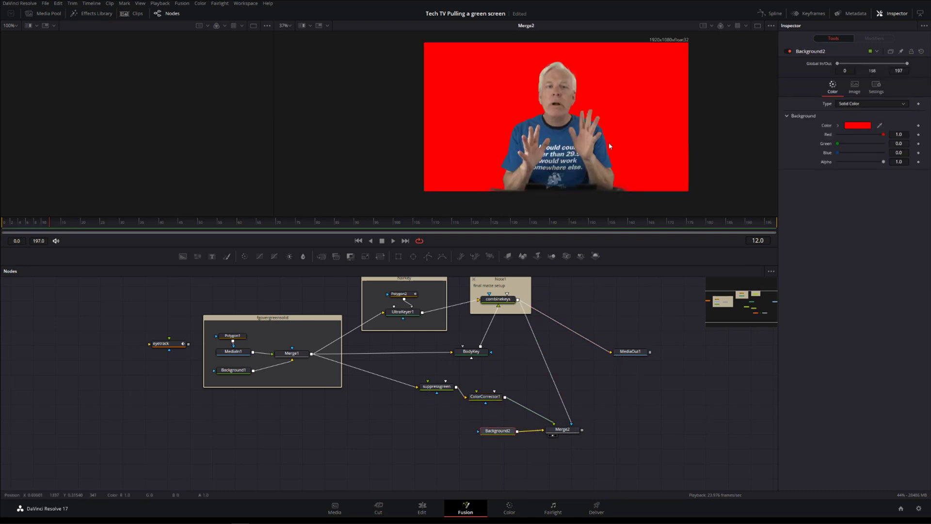
- Tint the new Color Corrector's midtones toward red with a strength of about 0.11, and set its saturation to 1.1
{"action": "scroll", "coordinate": [603, 159], "scroll_direction": "up", "scroll_amount": 3}
{"action": "left_click", "coordinate": [485, 396]}
{"action": "scroll", "coordinate": [892, 91], "scroll_direction": "down", "scroll_amount": 2}
{"action": "left_click_drag", "start_coordinate": [872, 132], "coordinate": [879, 131]}
{"action": "left_click", "coordinate": [787, 52]}
{"action": "left_click", "coordinate": [788, 52]}
{"action": "left_click_drag", "start_coordinate": [861, 206], "coordinate": [863, 206]}
{"action": "scroll", "coordinate": [658, 103], "scroll_direction": "down", "scroll_amount": 4}
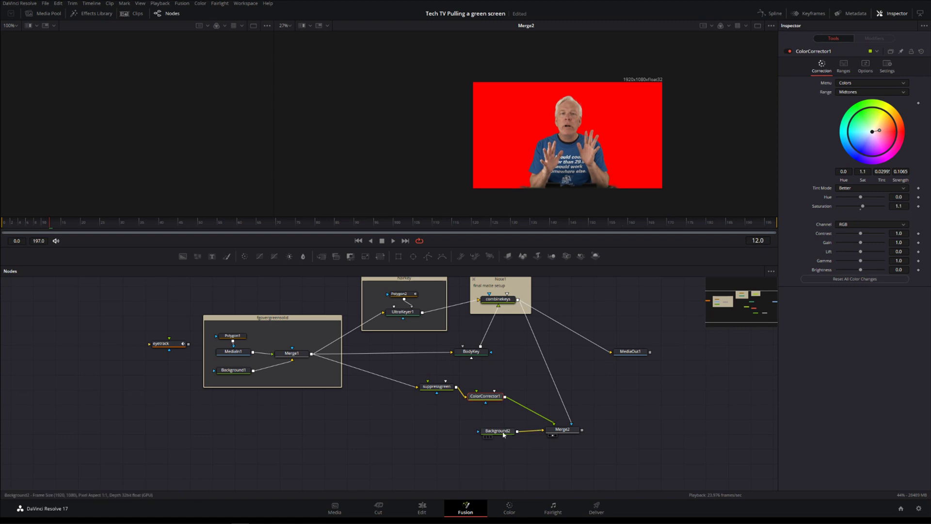
- Detach Background2 from Merge2 and use the pasted Edit BG Angle 1.mov clip as the merge's background instead
{"action": "left_click_drag", "start_coordinate": [504, 439], "coordinate": [166, 413]}
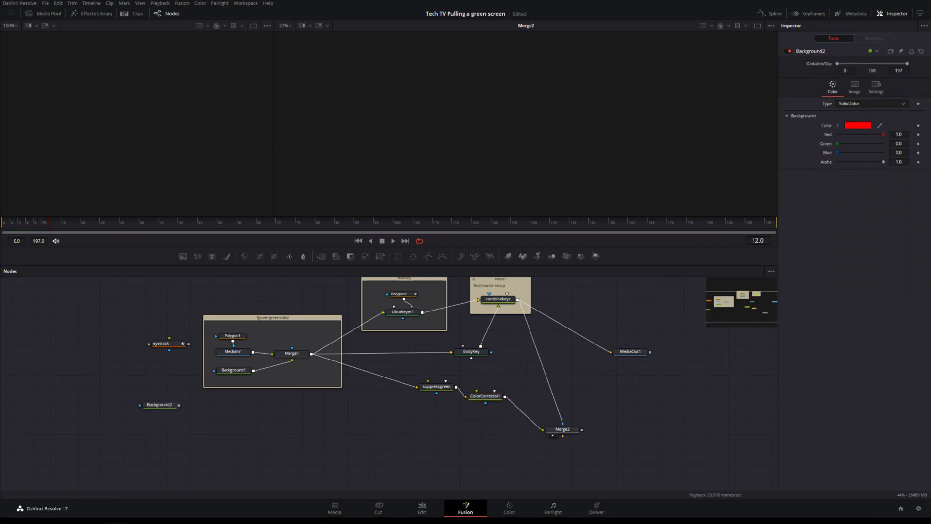
{"action": "key", "text": "ctrl+v"}
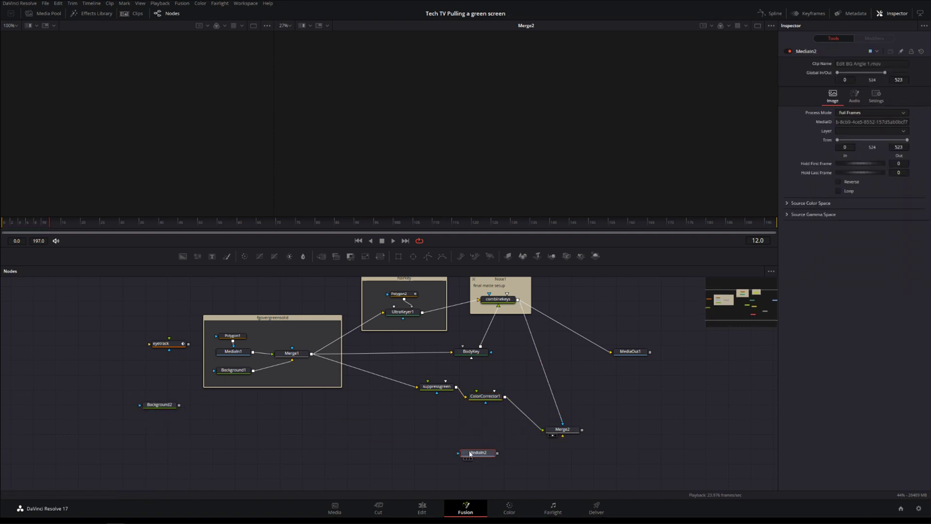
{"action": "key", "text": "2"}
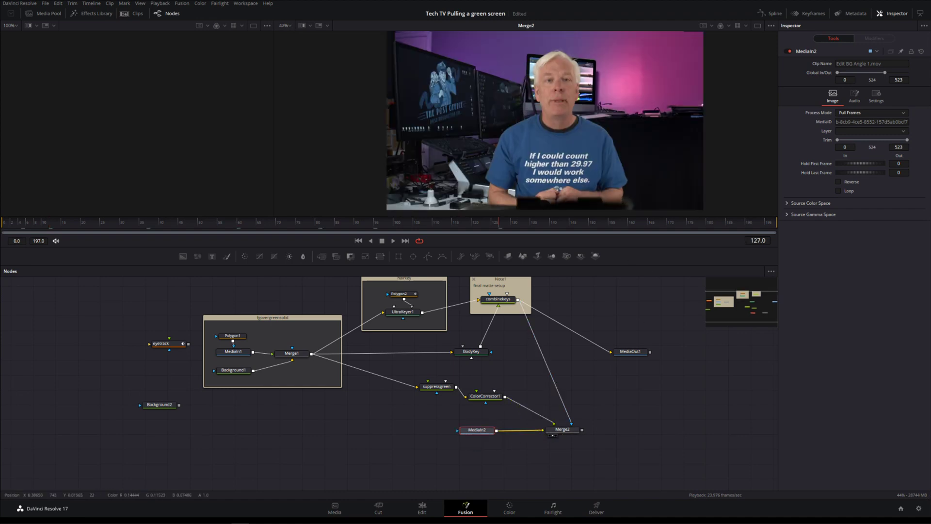